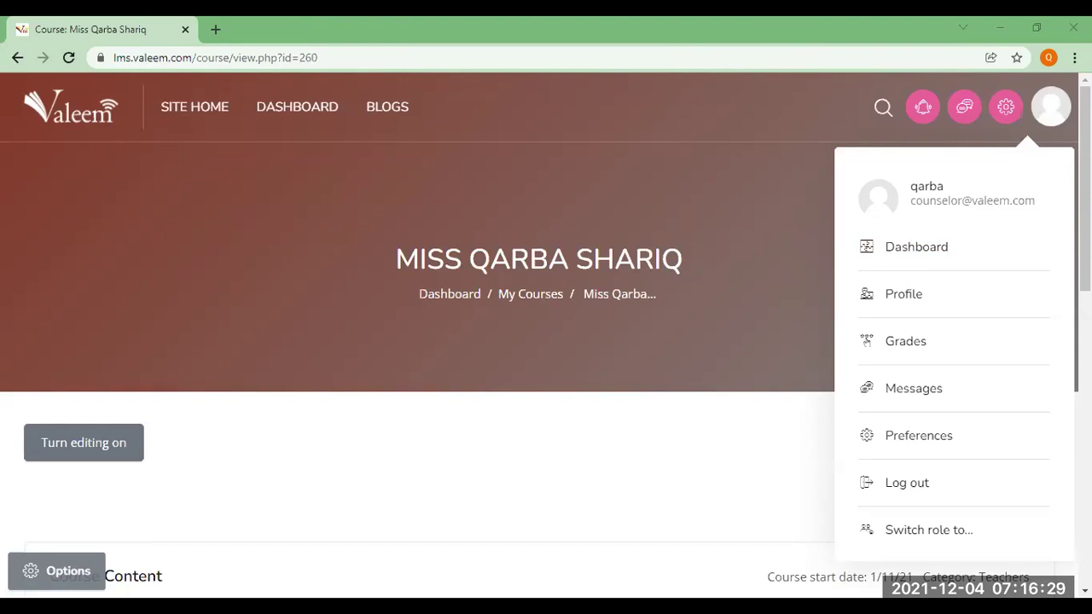
Step: Turn on editing for the course page
key(alt+Tab)
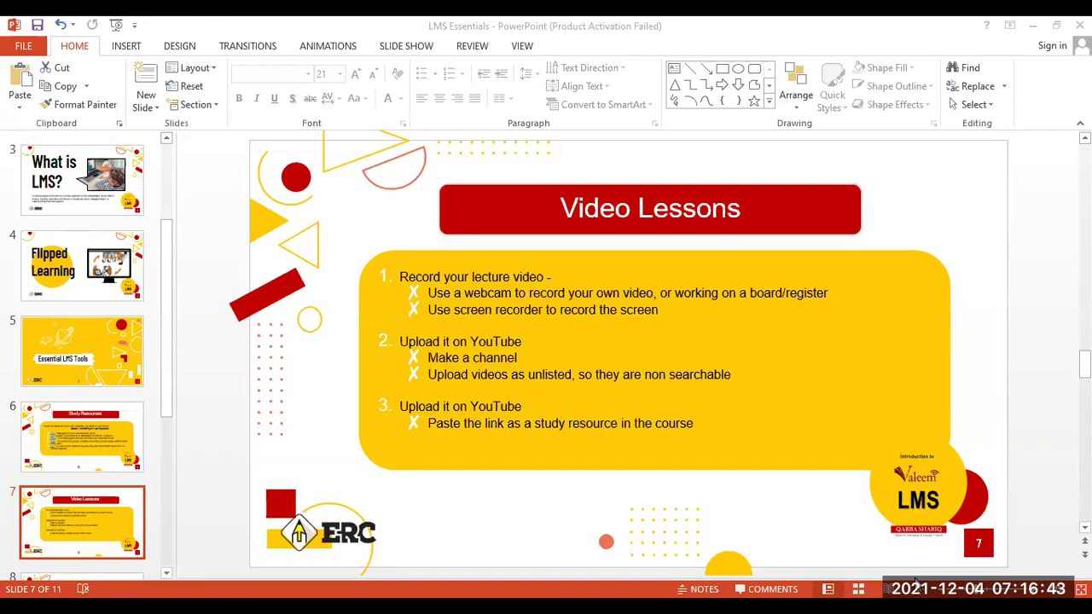
key(alt+Tab)
scroll(546, 341, down, 2)
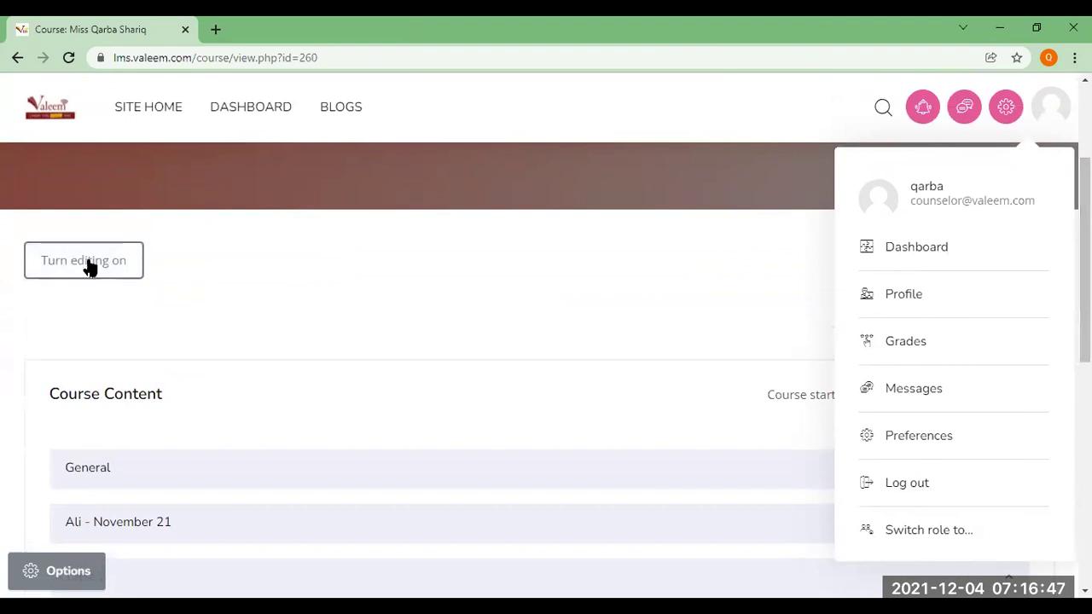
click(136, 275)
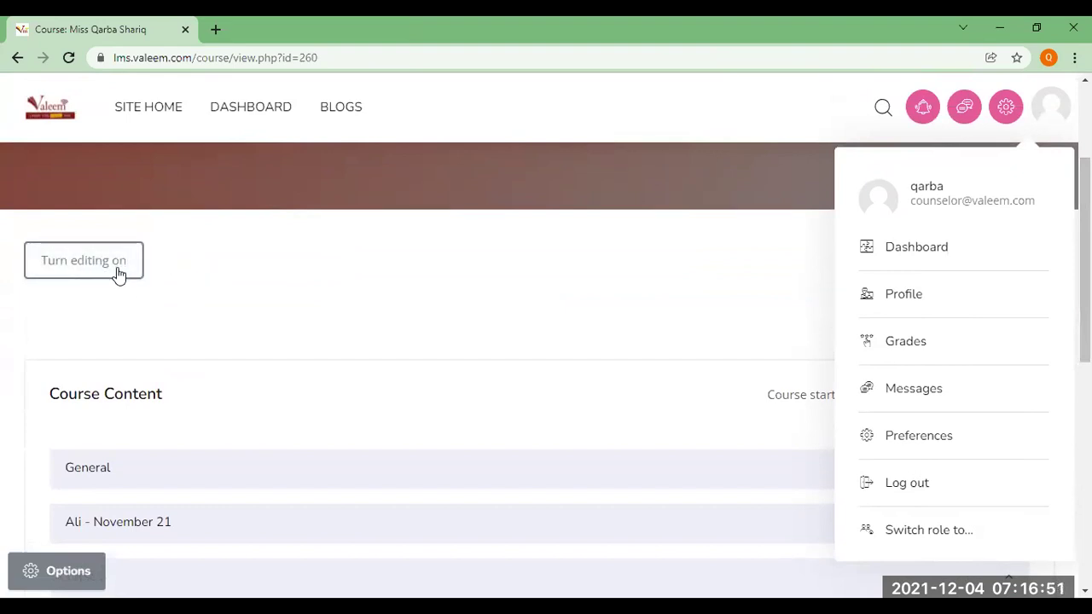
click(118, 269)
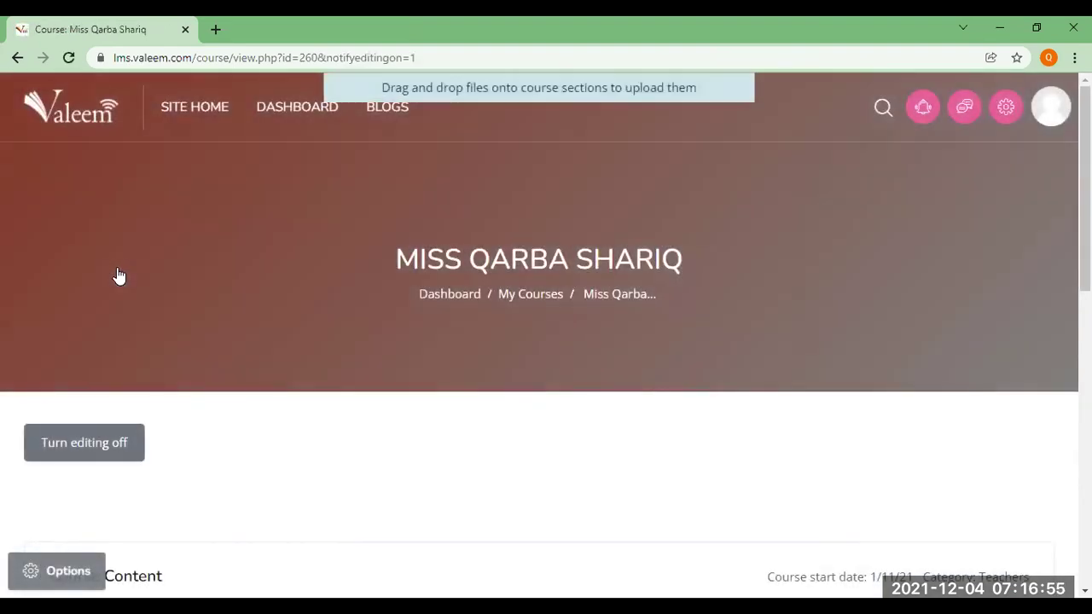
Step: Expand the General section of the course content to view its items
scroll(546, 341, down, 4)
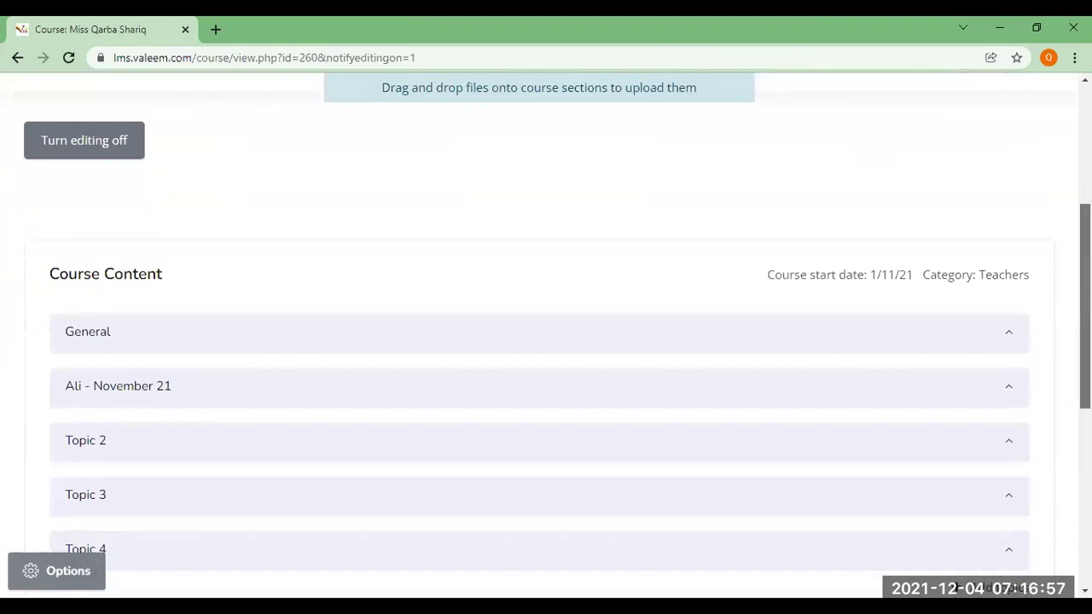
scroll(546, 341, down, 1)
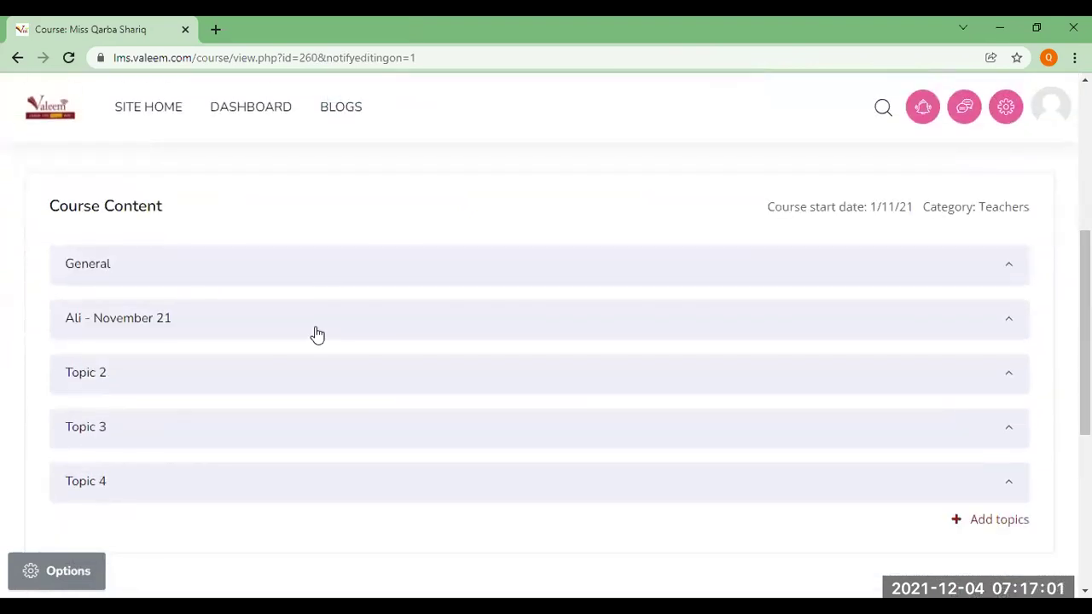
click(98, 272)
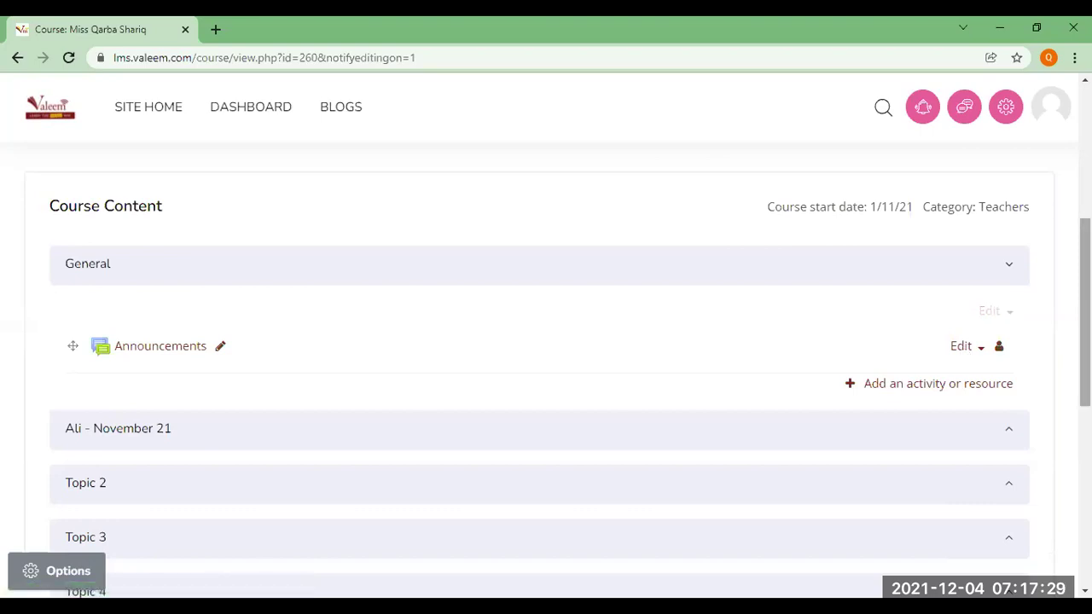
Step: Rename the Topic 2 section to the student's first name followed by "- December" and refresh the course page
scroll(1086, 316, down, 1)
scroll(1085, 341, down, 2)
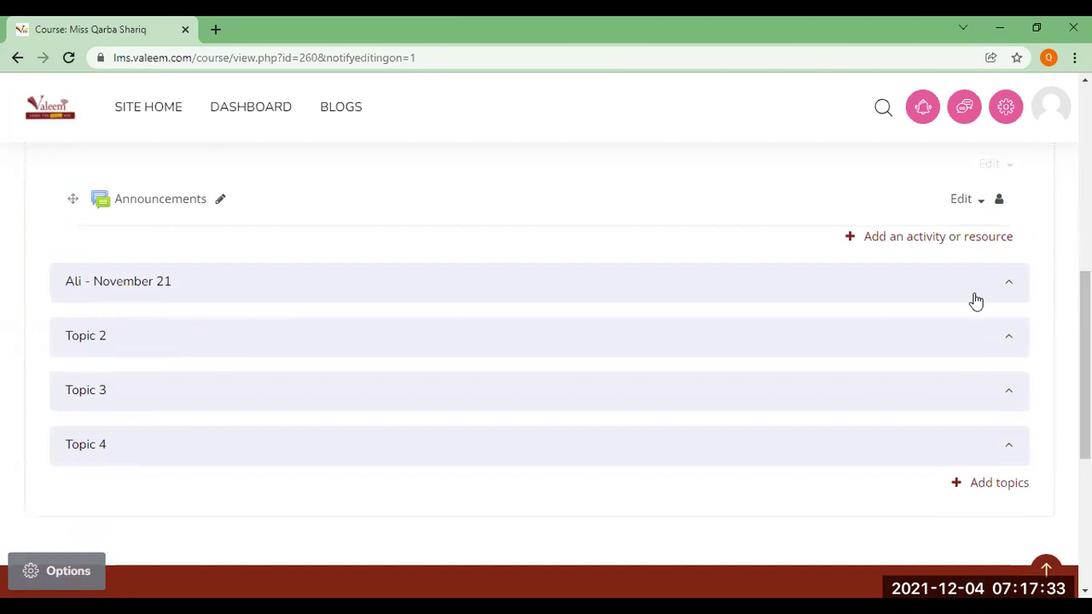
click(1008, 348)
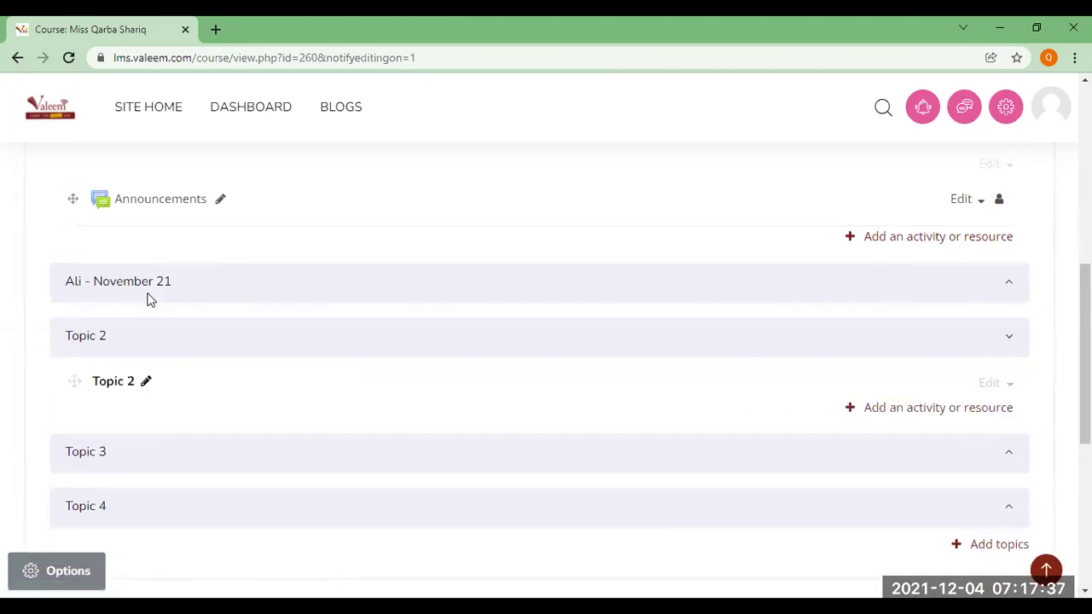
click(147, 382)
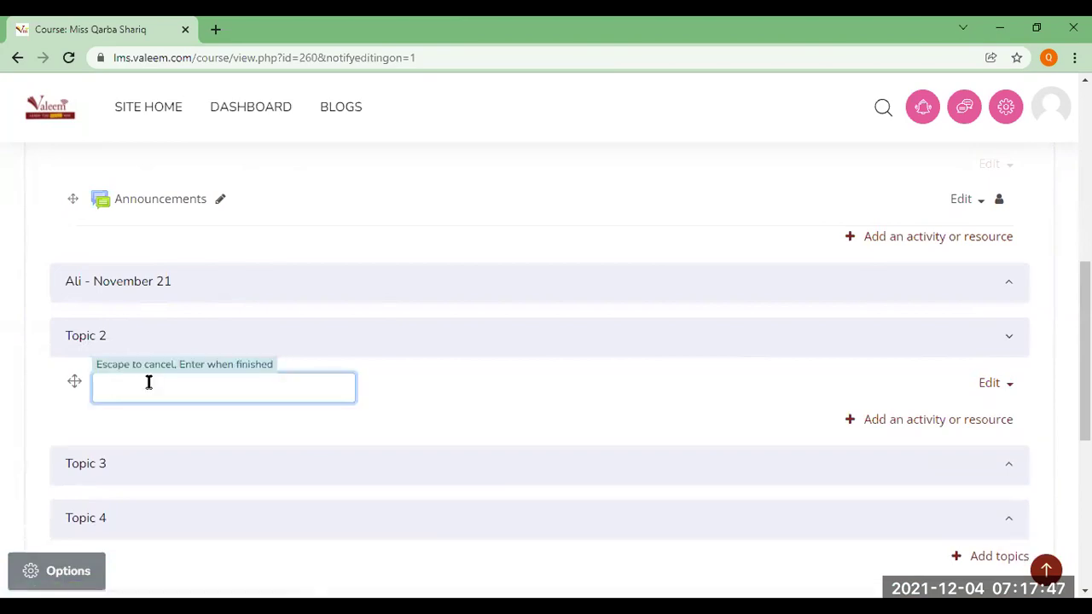
text(Ay)
text(esha)
text( DE)
key(BackSpace)
key(BackSpace)
text(December)
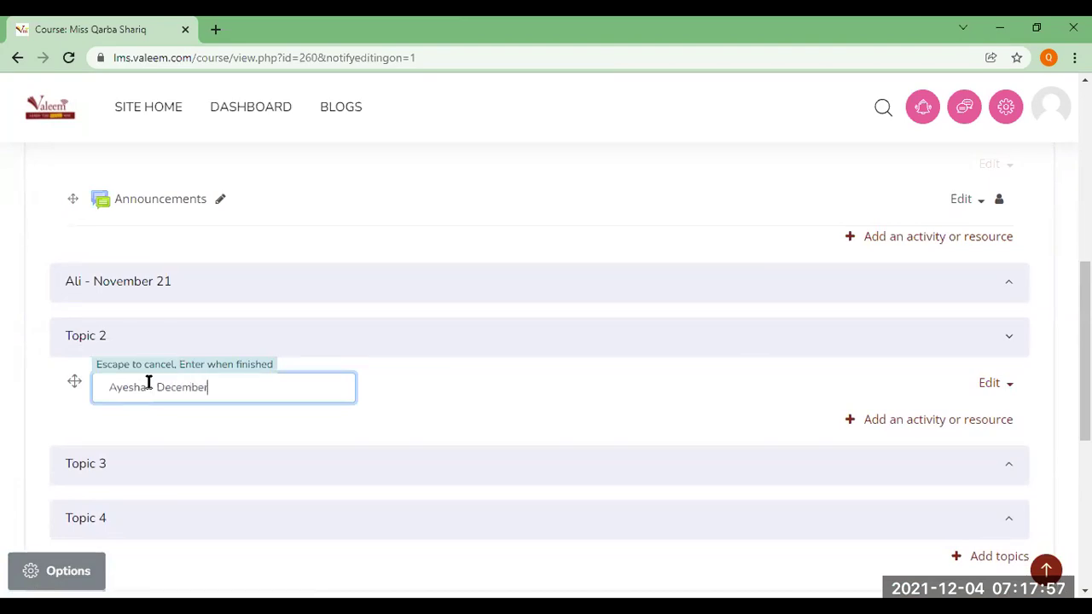
key(Return)
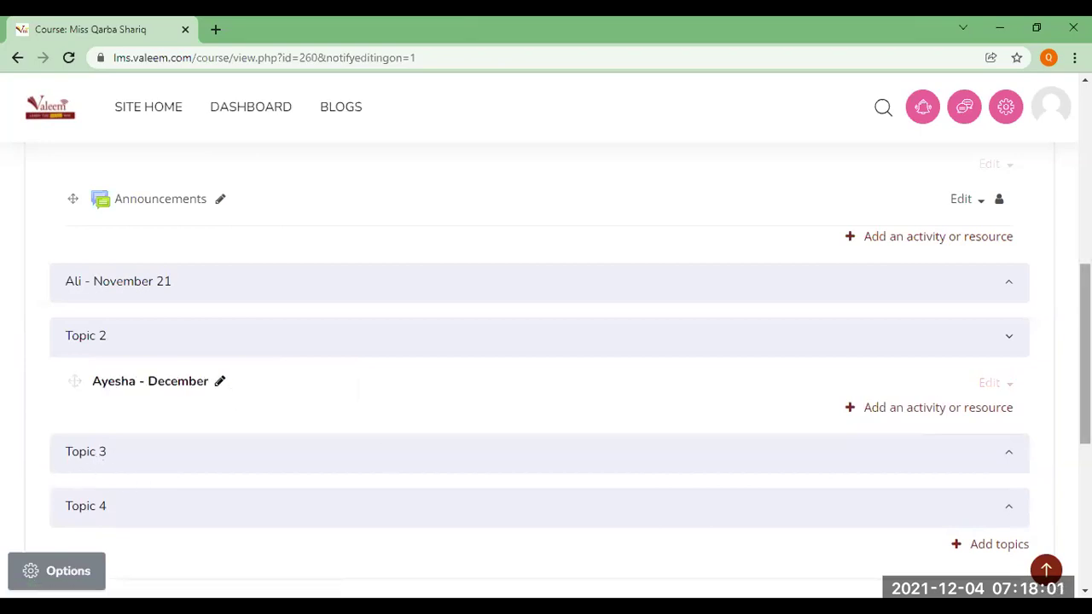
scroll(1009, 453, down, 2)
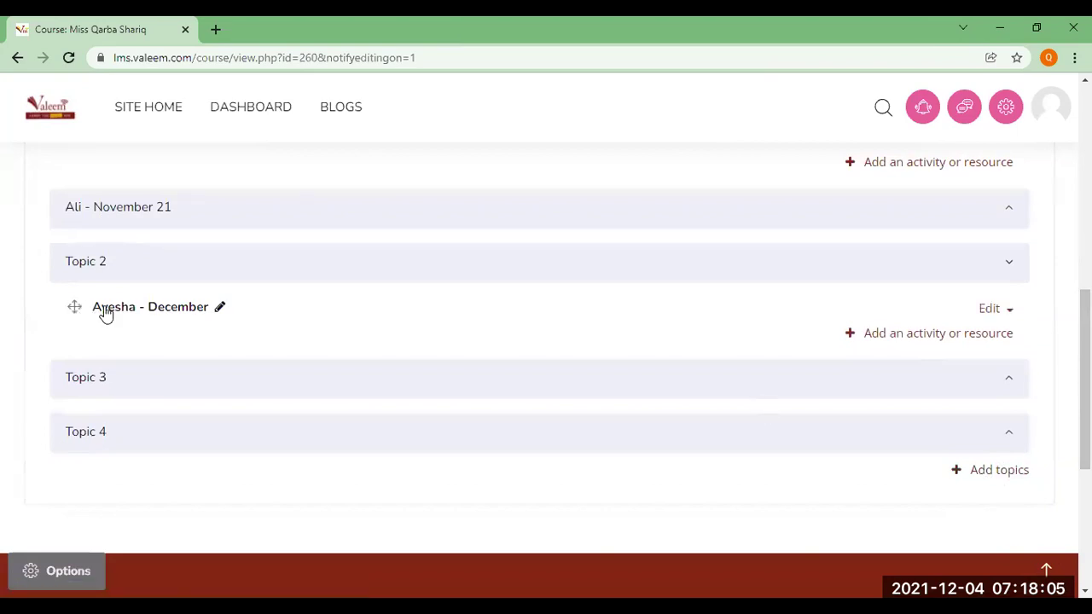
click(89, 246)
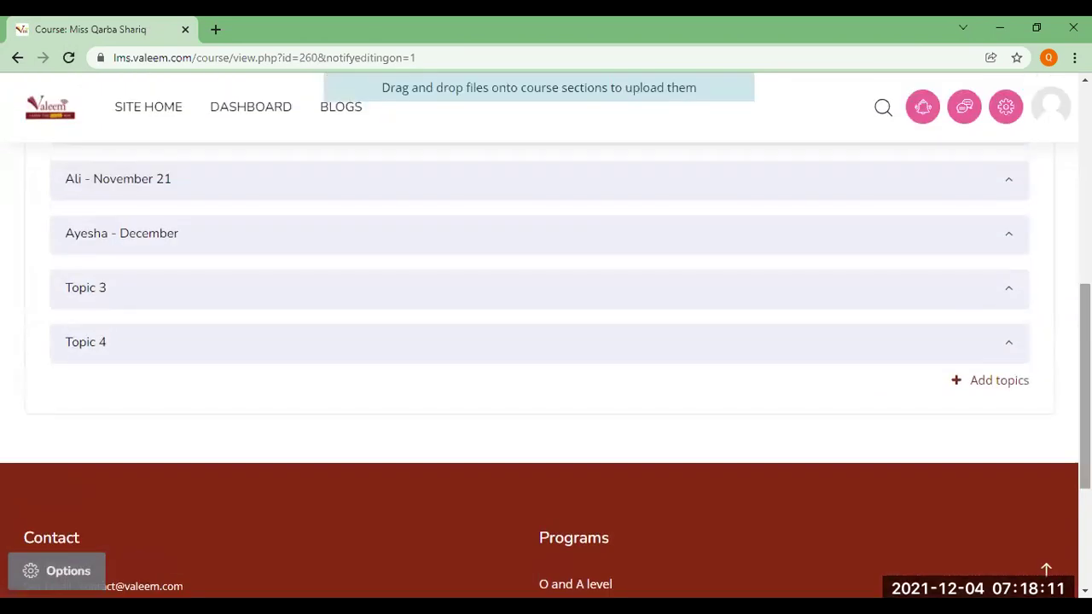
Step: Add a new Assignment activity to the renamed December section
click(147, 238)
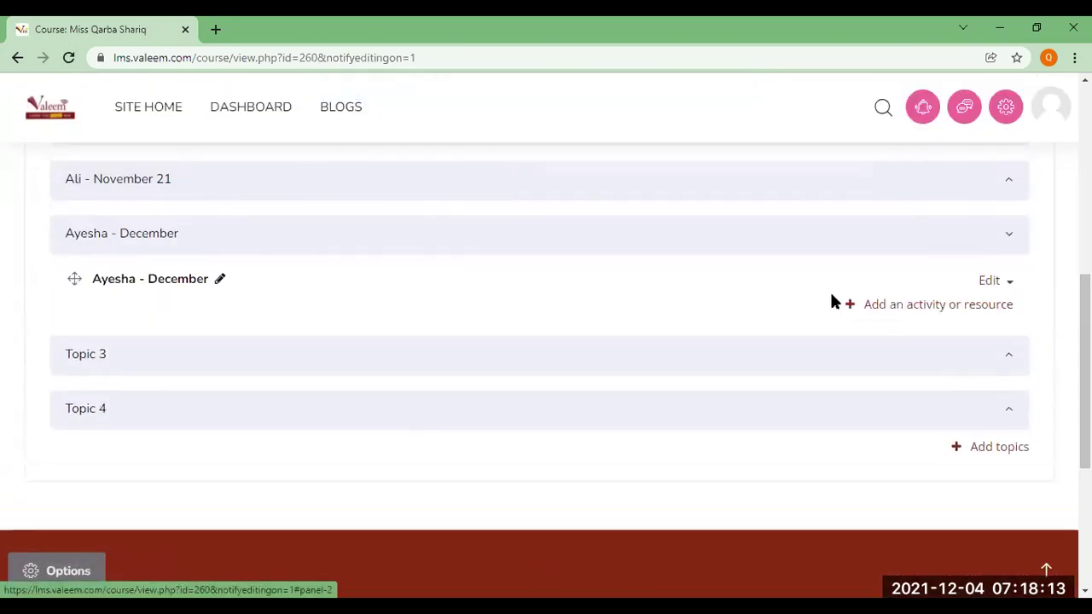
click(902, 308)
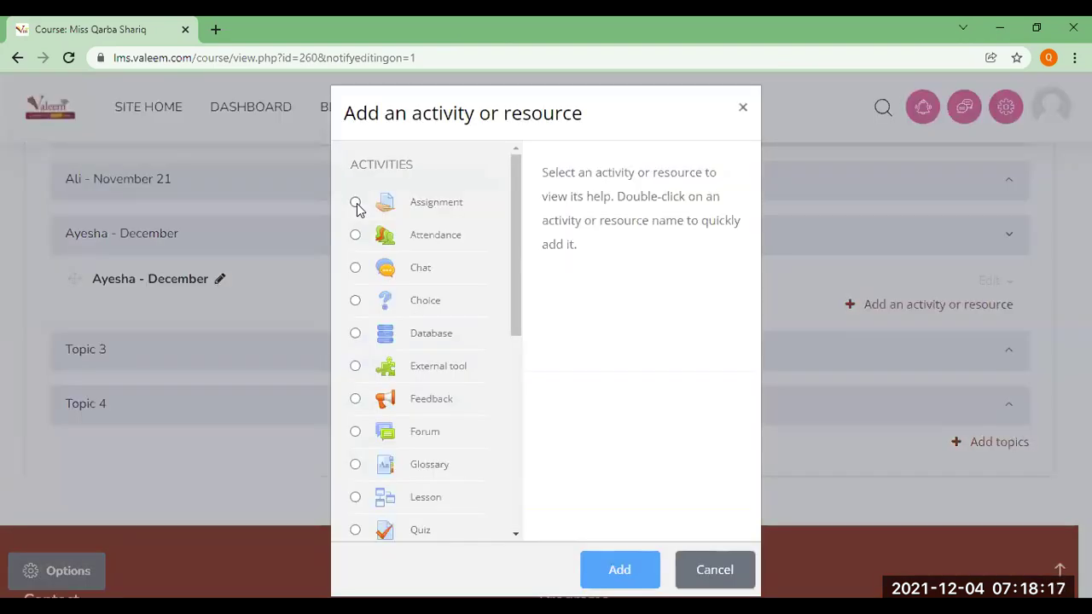
click(355, 204)
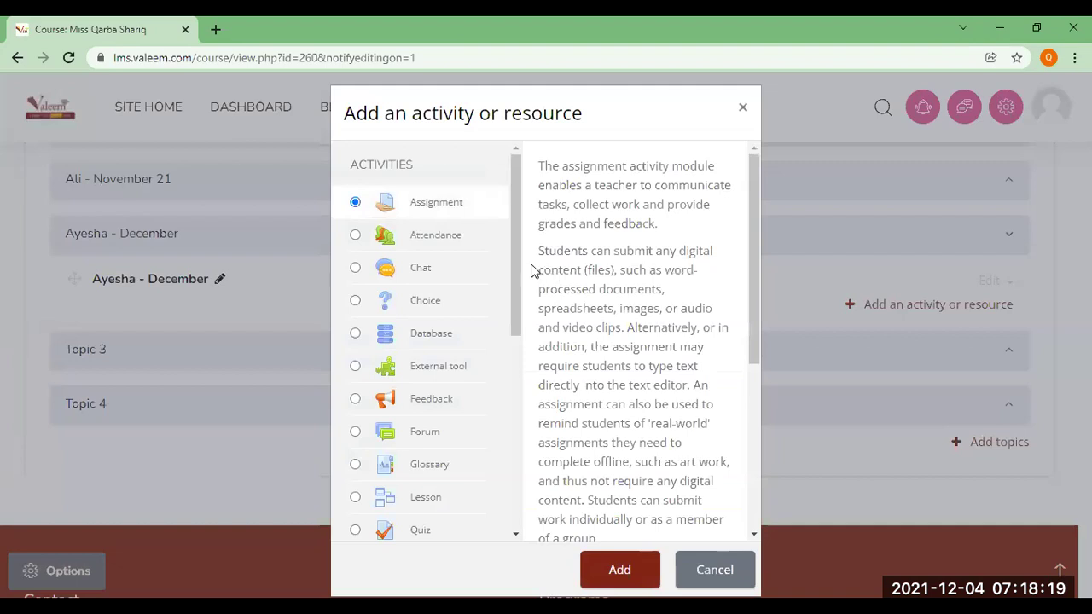
drag(515, 258, 525, 400)
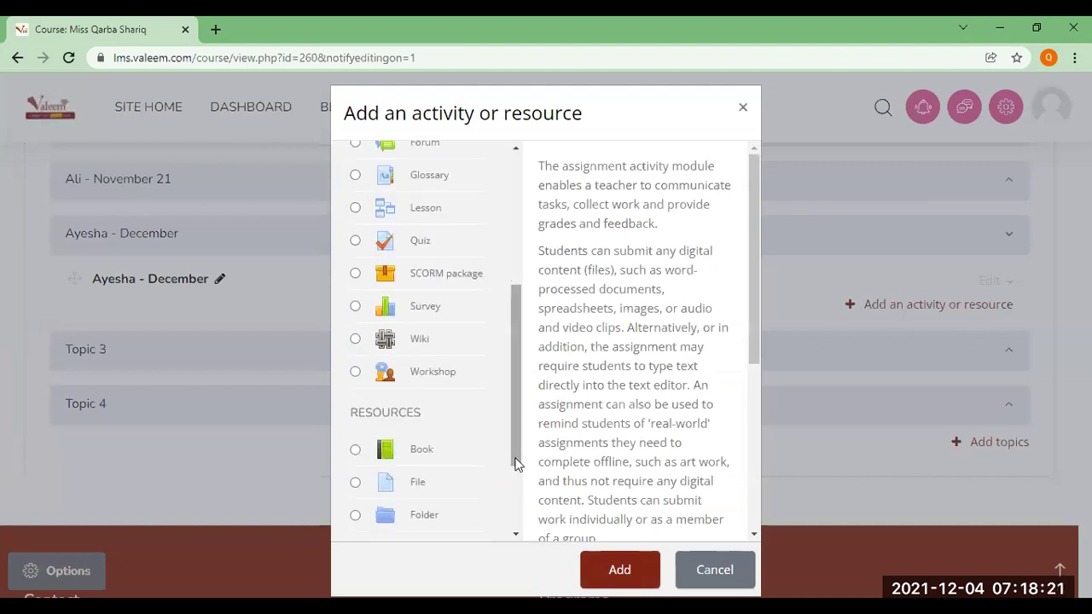
scroll(517, 463, down, 2)
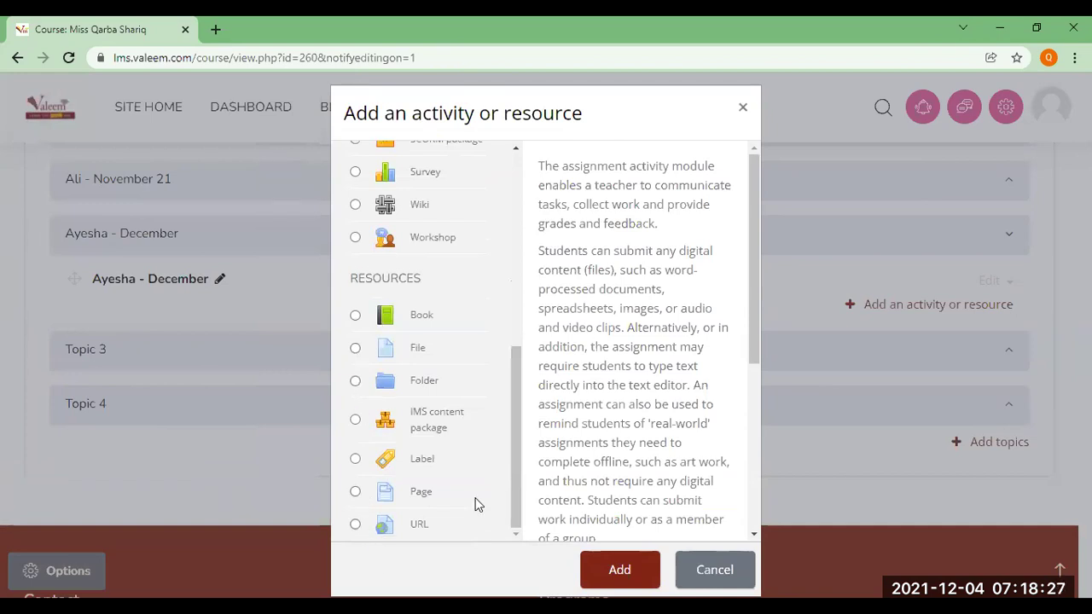
drag(518, 510, 511, 254)
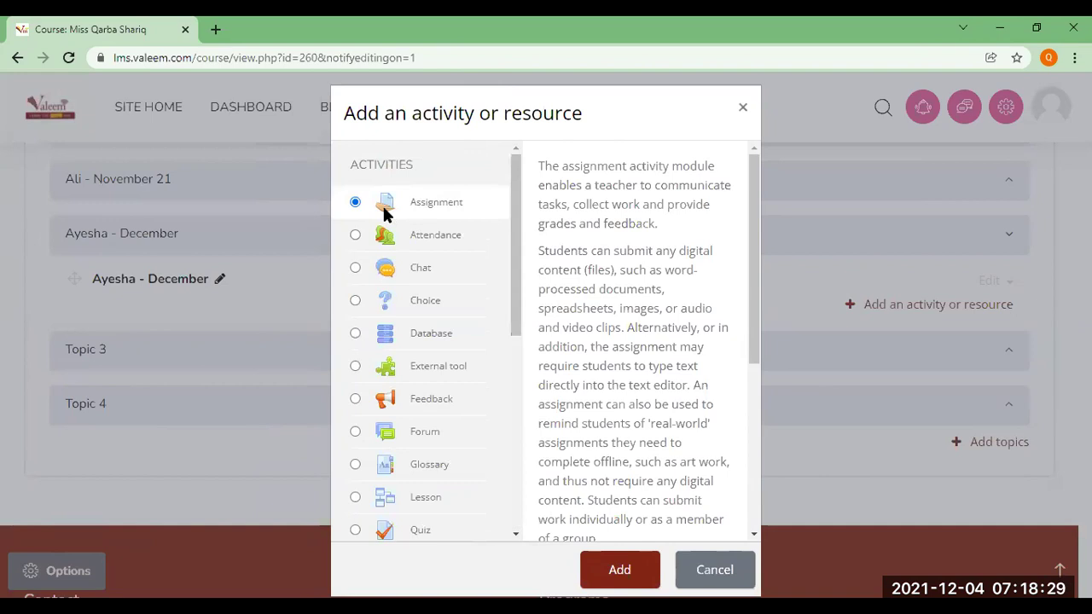
click(642, 569)
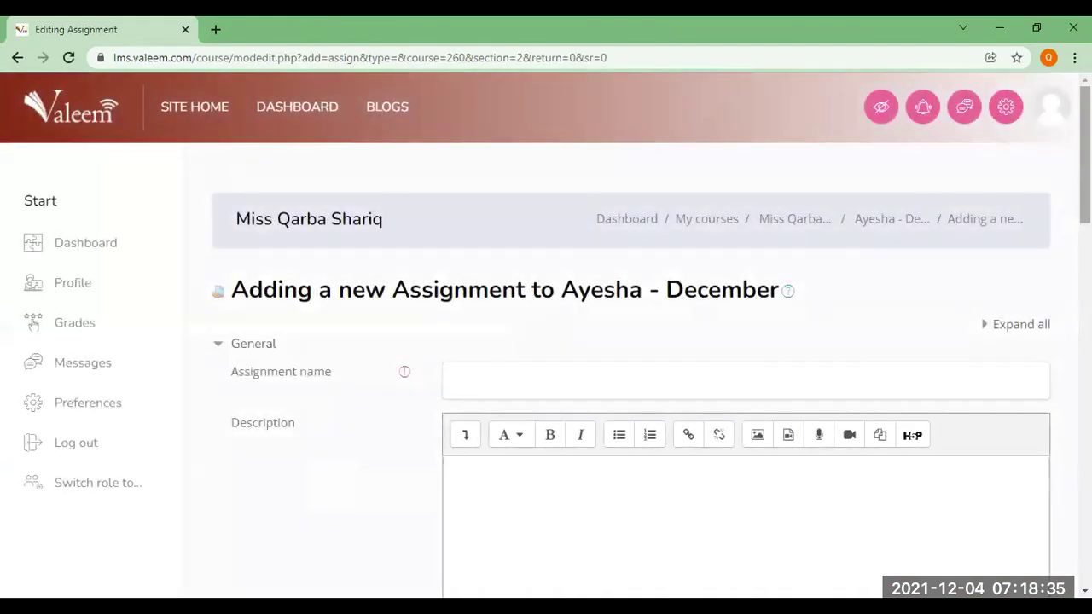
Step: Name the assignment "English IGCSE Assignment 1" and place the cursor in its empty description
scroll(433, 205, down, 2)
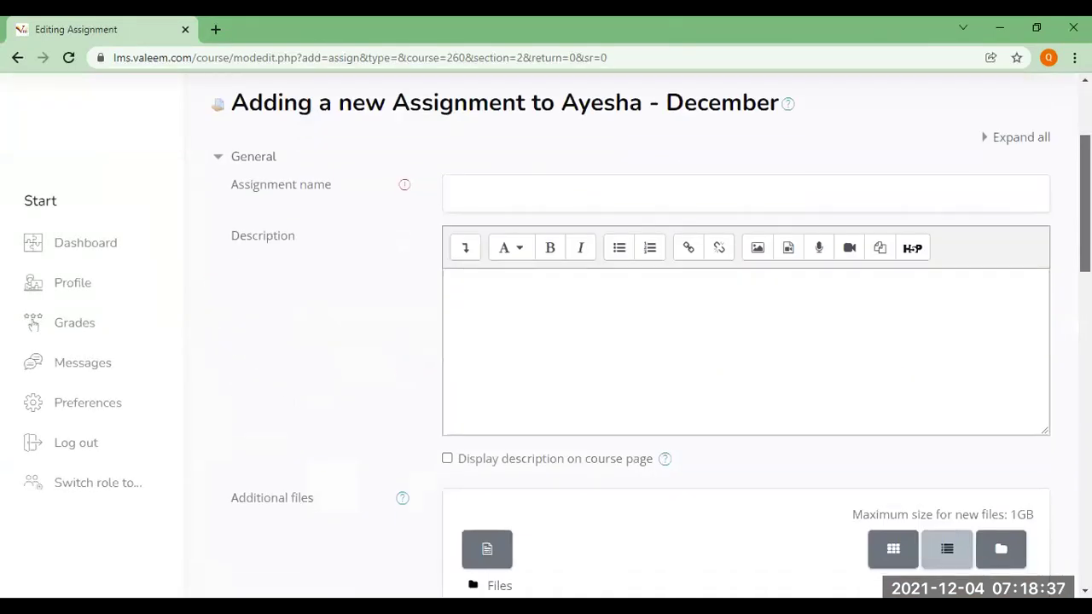
click(532, 207)
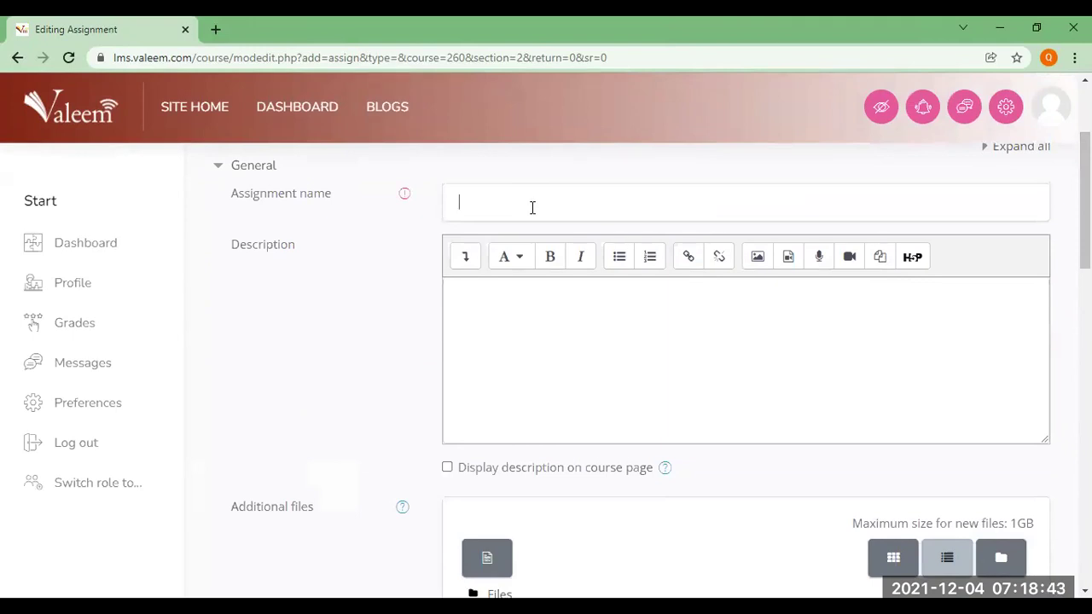
text(English IGCSE)
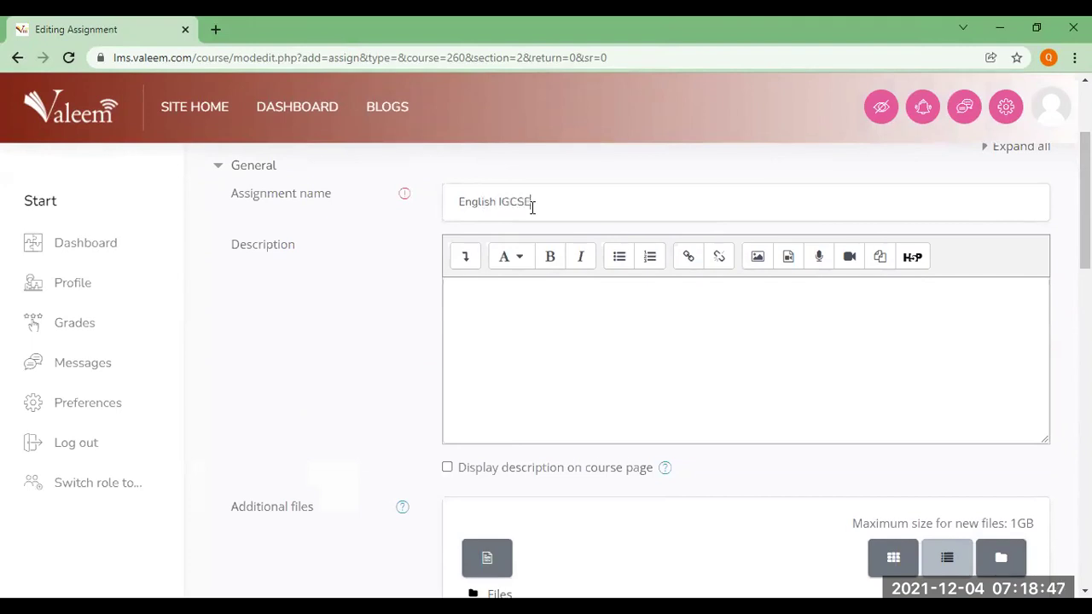
text( Assignment 1)
click(602, 306)
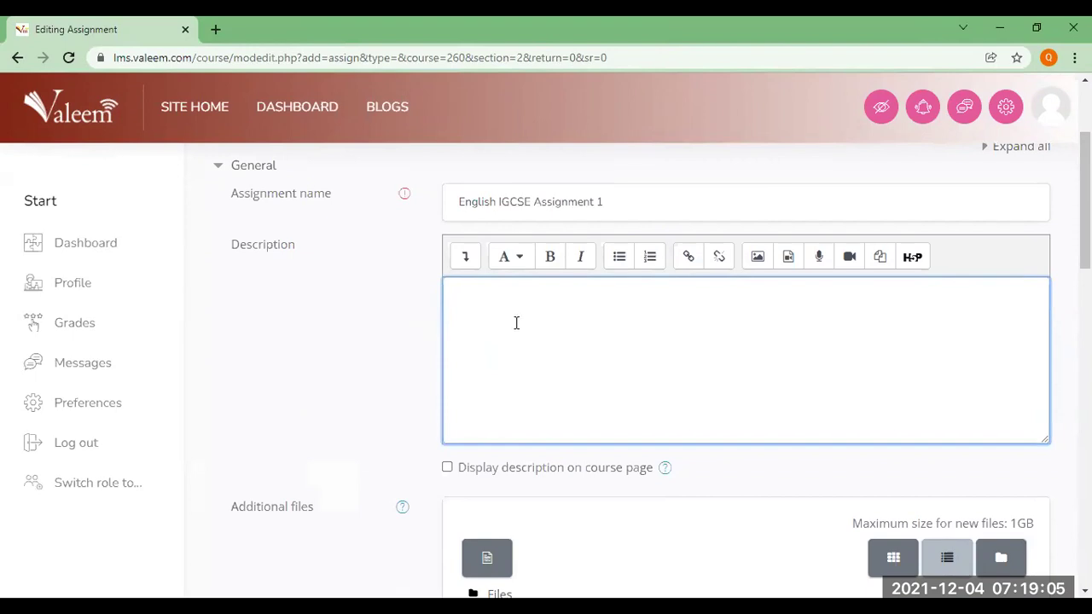
Step: Examine the upload options for the assignment's additional files, and its availability and submission type settings
scroll(652, 369, down, 6)
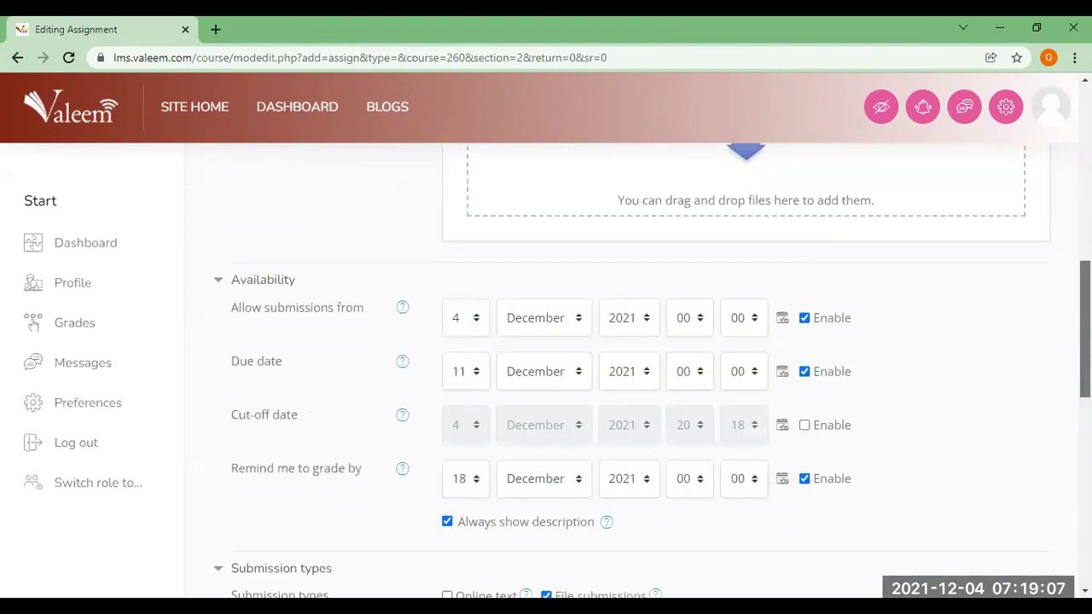
scroll(652, 370, up, 3)
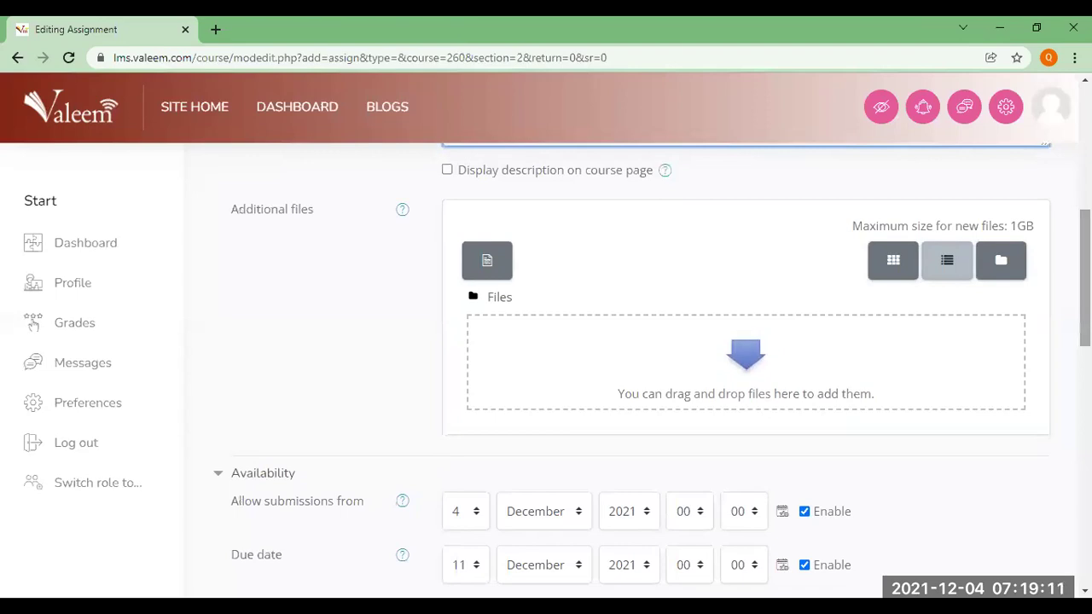
click(498, 265)
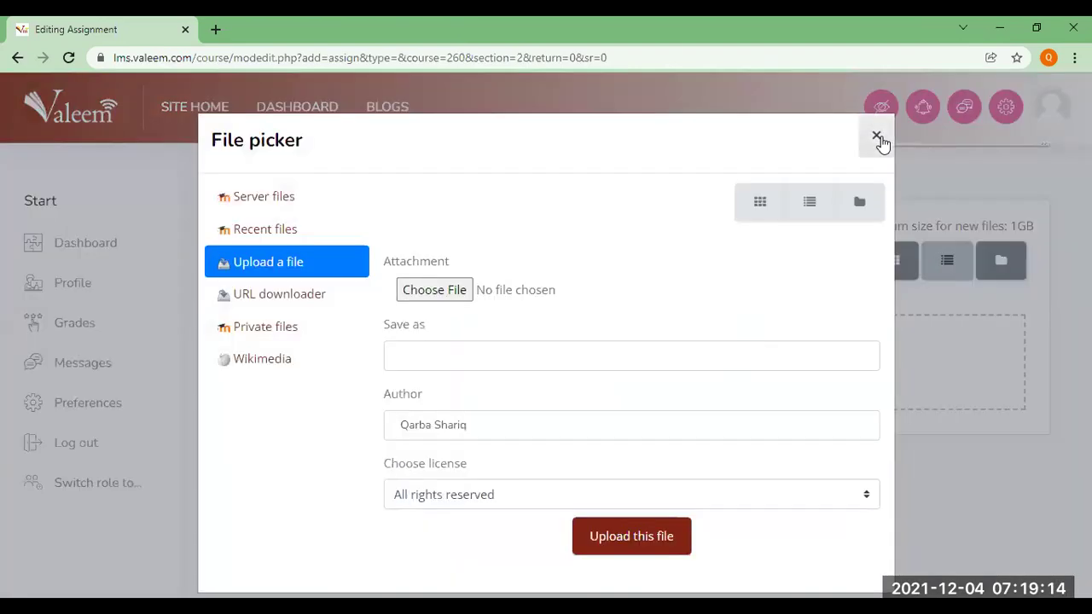
click(877, 137)
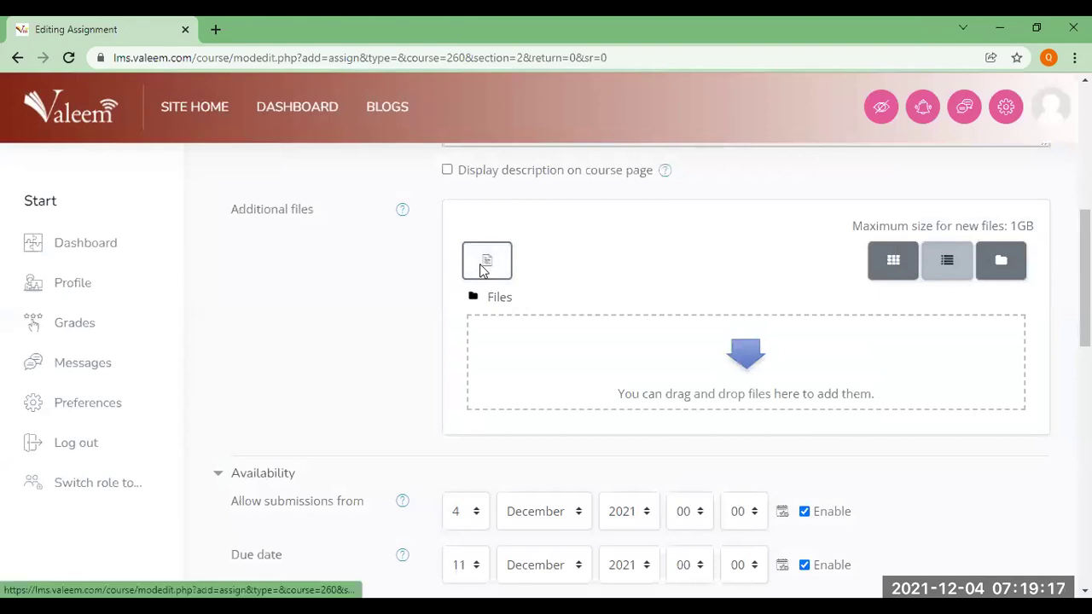
click(482, 268)
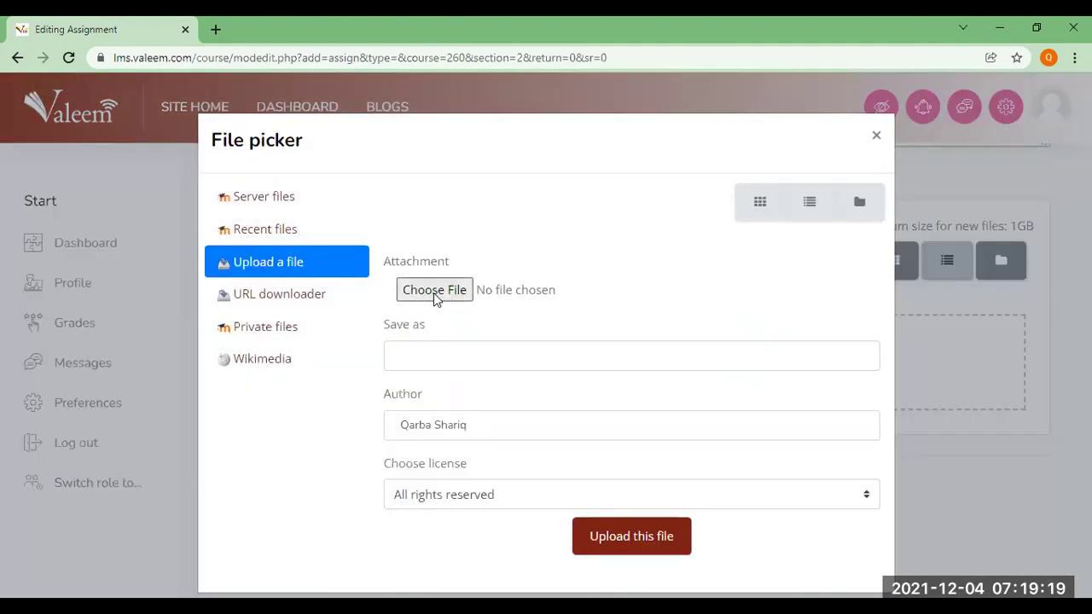
click(435, 296)
click(437, 292)
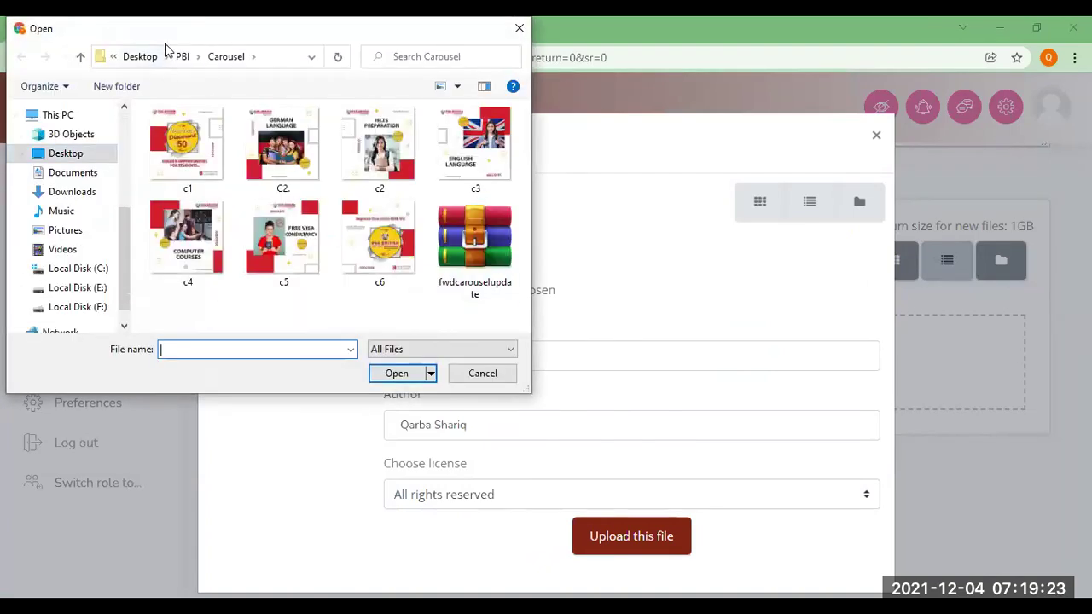
click(485, 377)
click(483, 375)
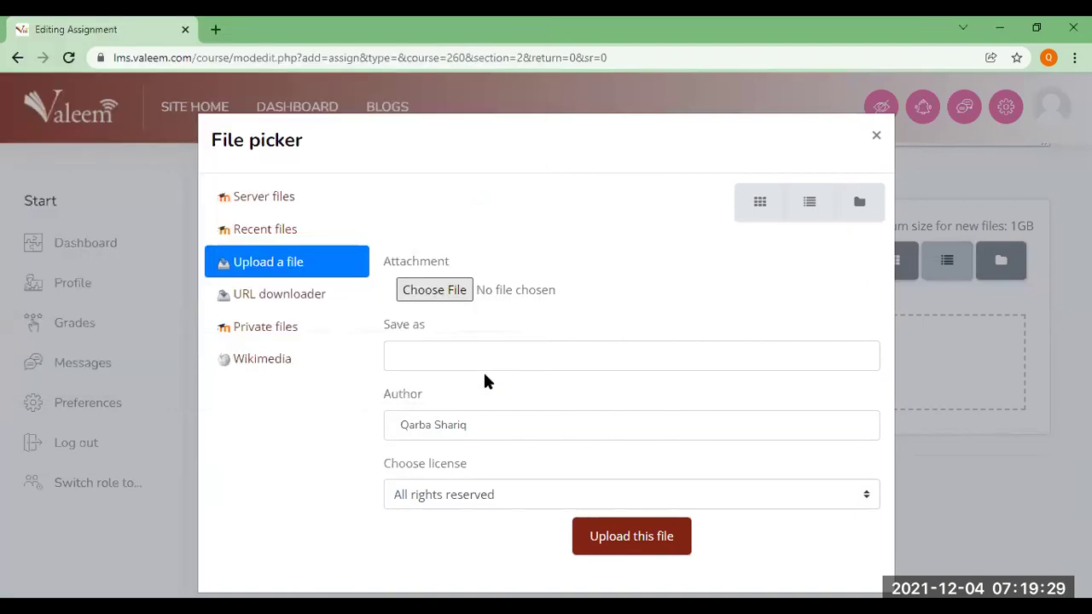
click(602, 551)
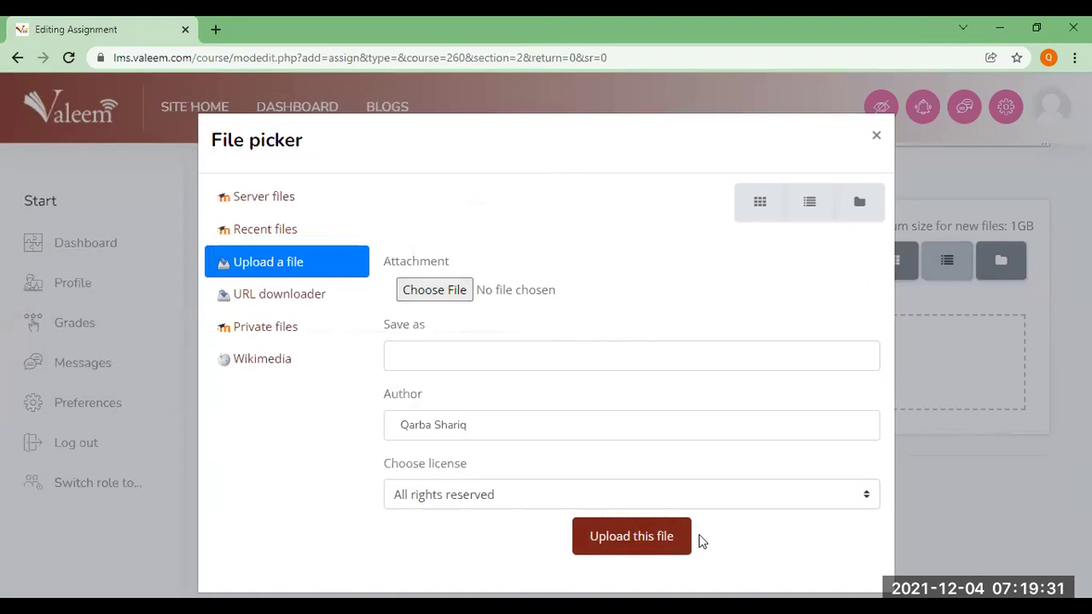
click(876, 135)
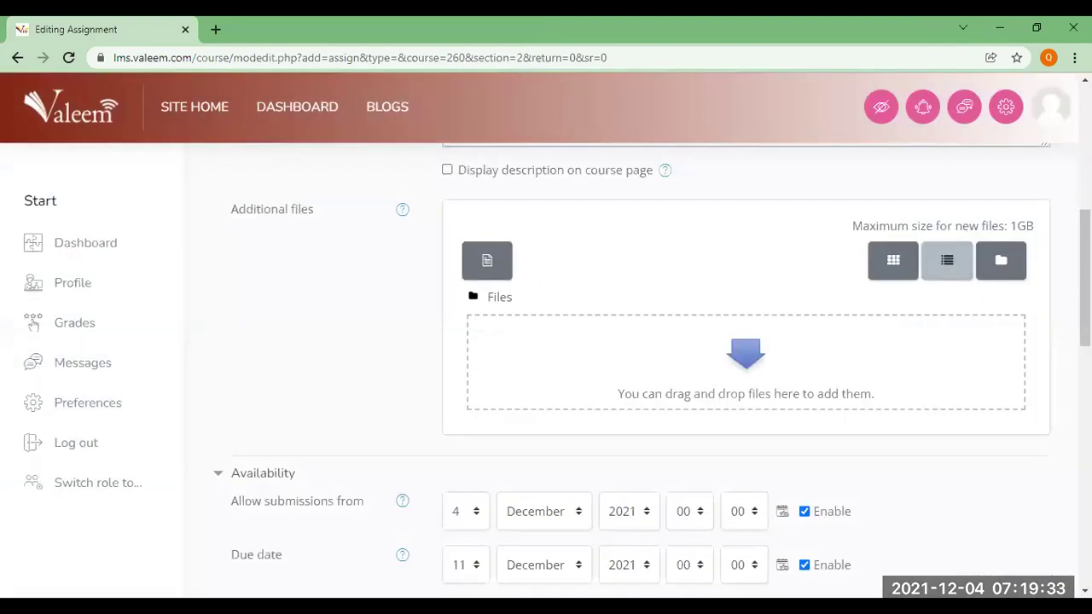
scroll(631, 367, down, 5)
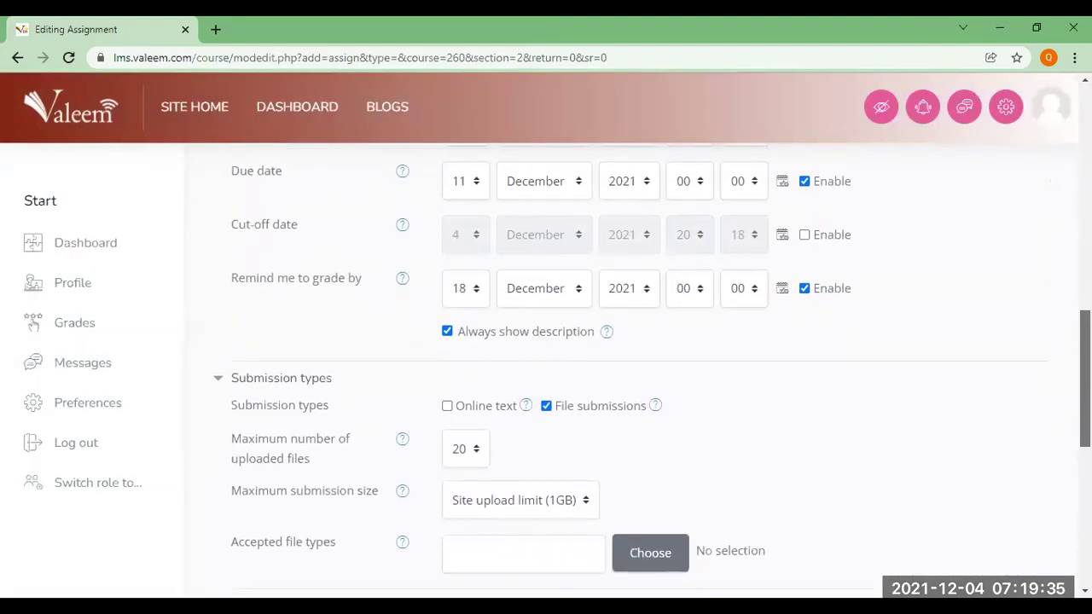
Step: Examine the assignment's Availability settings, including the submission start day and the "Remind me to grade by" date, and the Submission types settings
scroll(407, 256, up, 2)
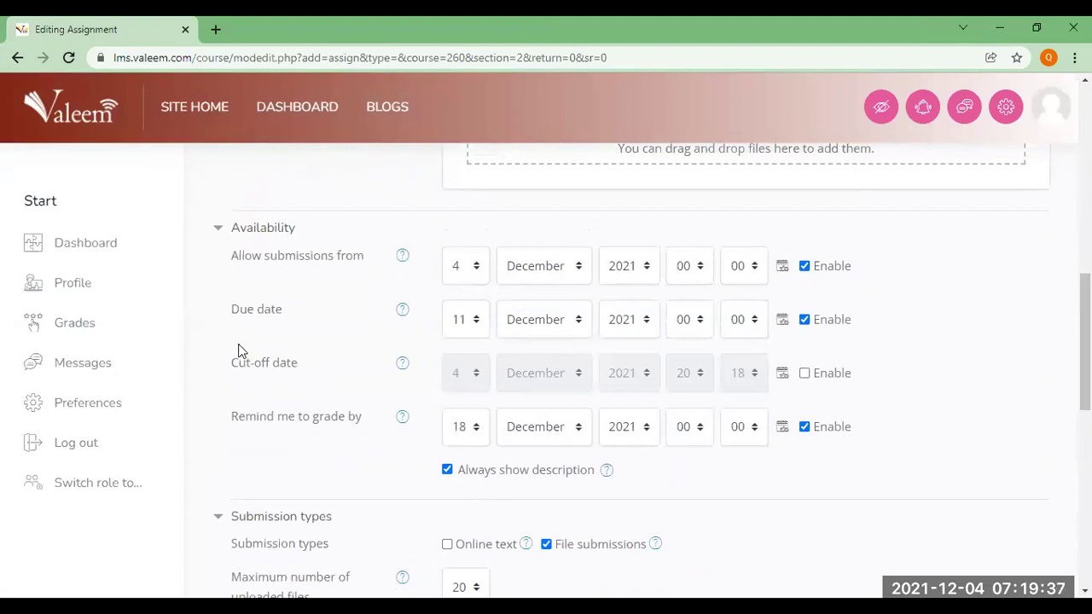
click(465, 272)
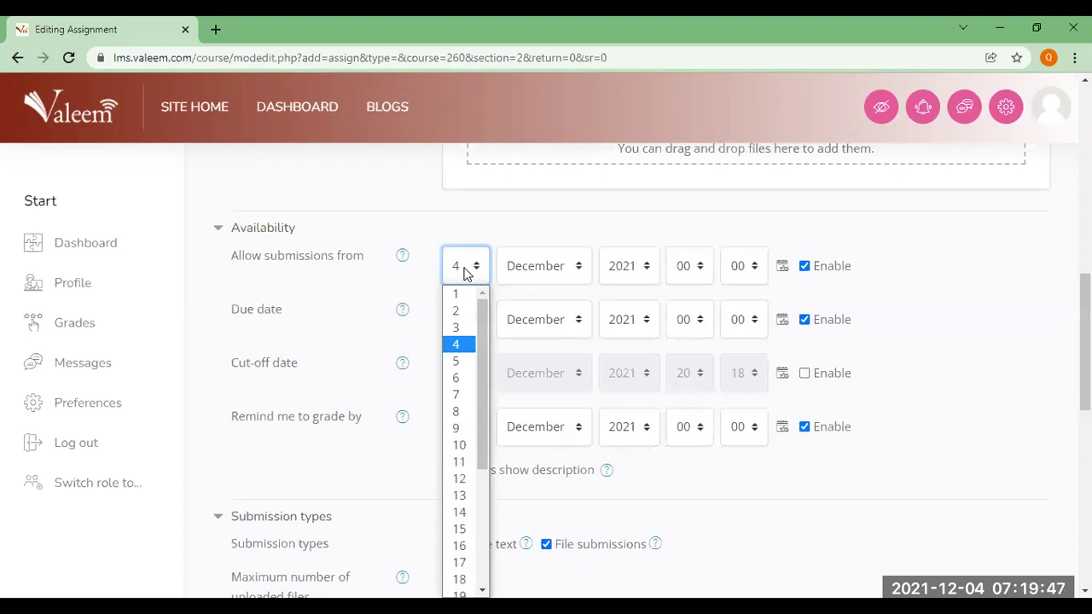
click(465, 272)
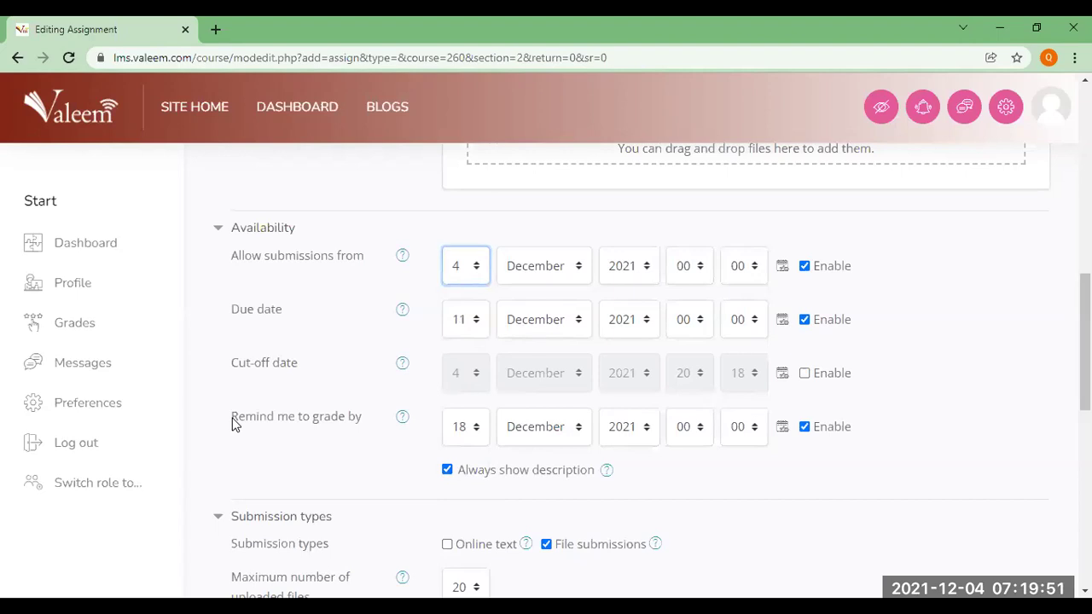
drag(232, 418, 338, 429)
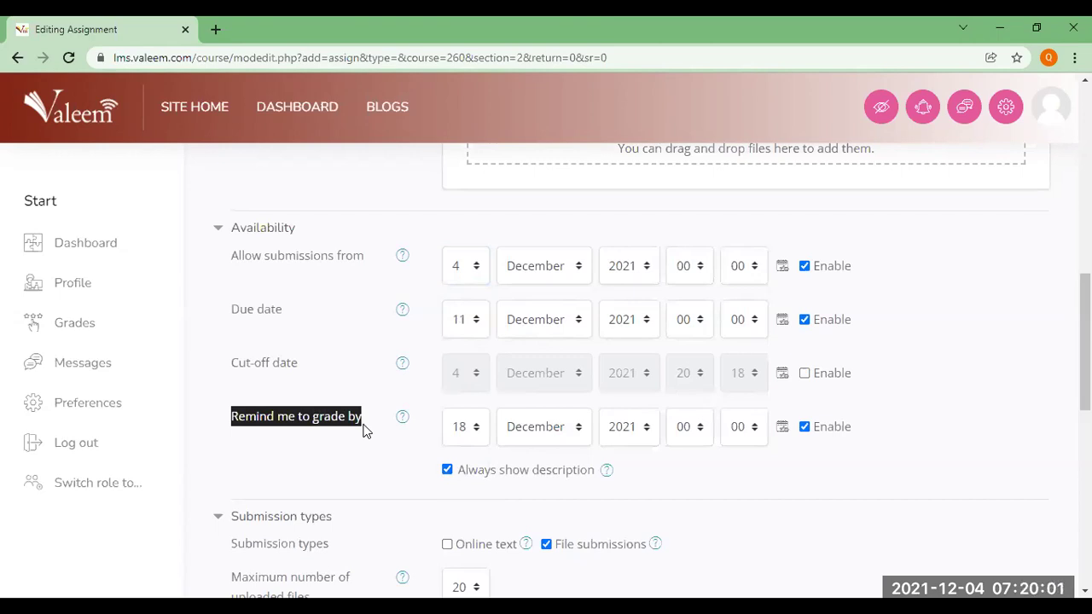
scroll(1085, 358, down, 2)
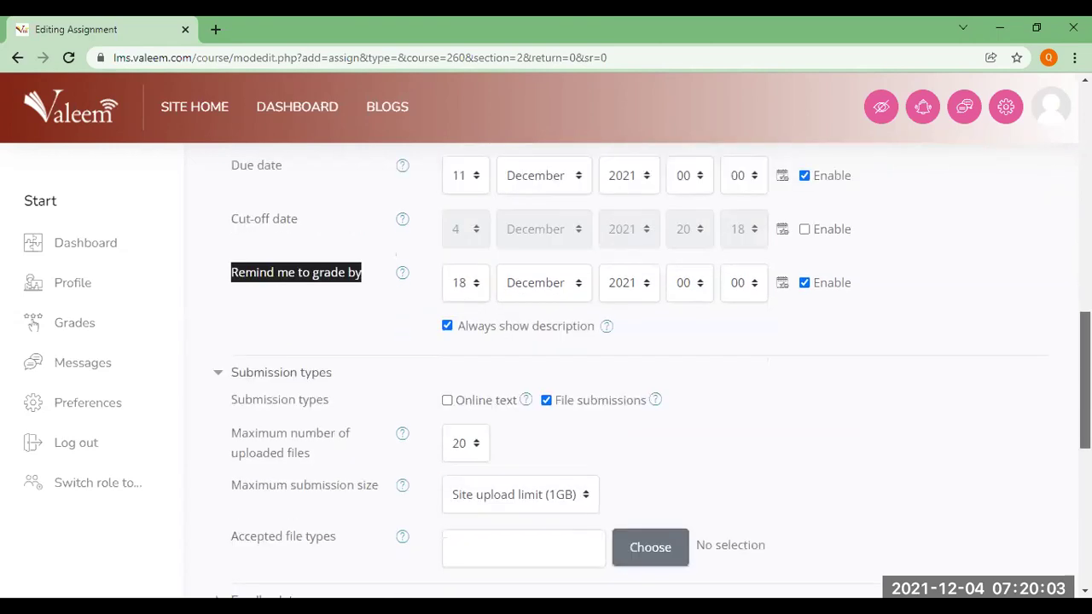
scroll(602, 256, down, 1)
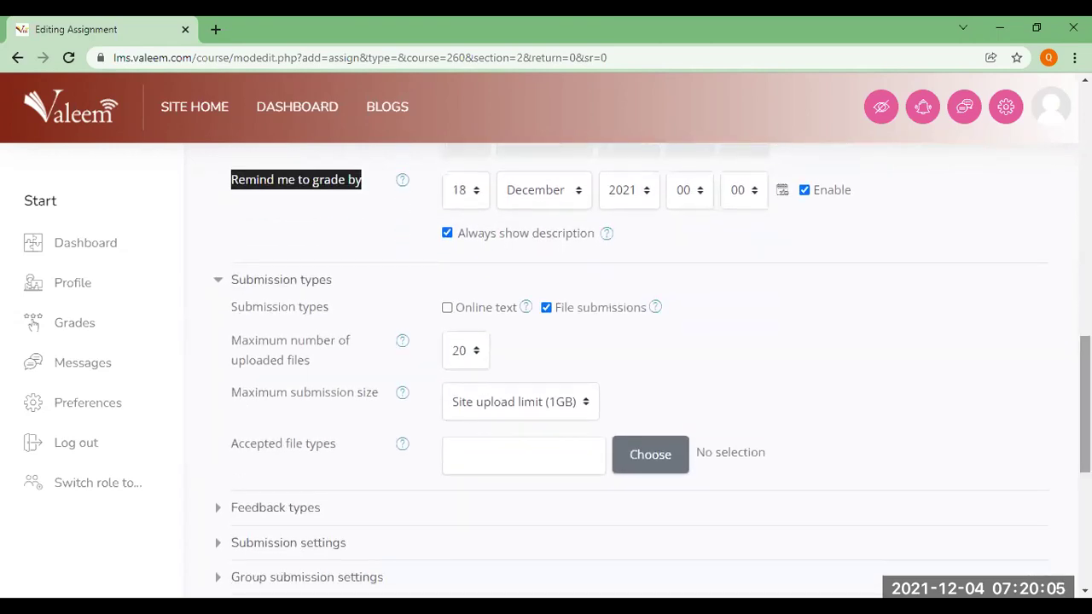
click(581, 332)
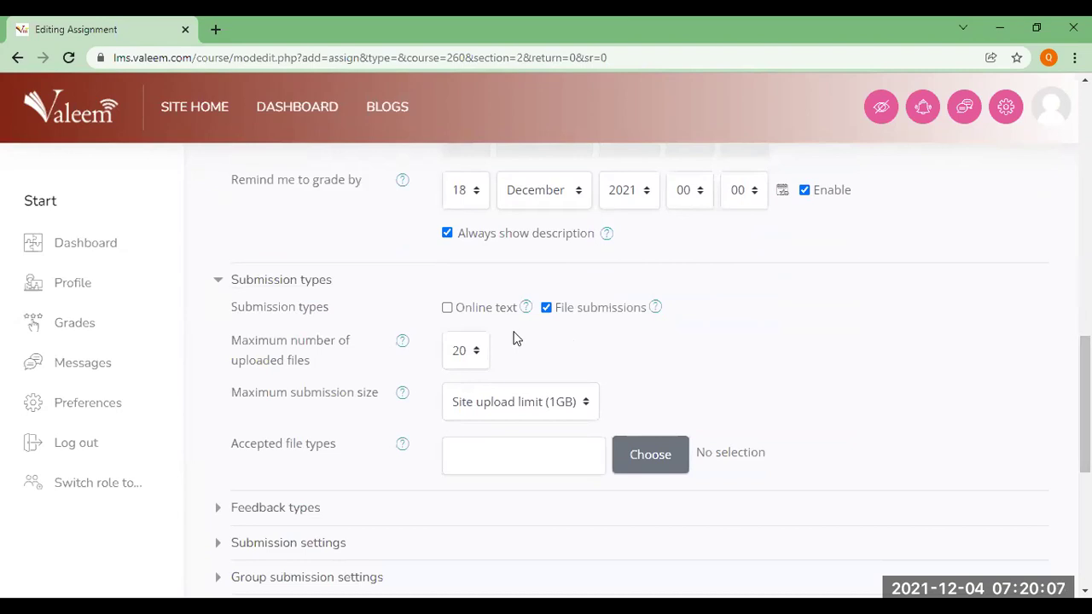
Step: Switch the submission type from file submissions to online text, with the word limit enabled and set to 300
click(448, 309)
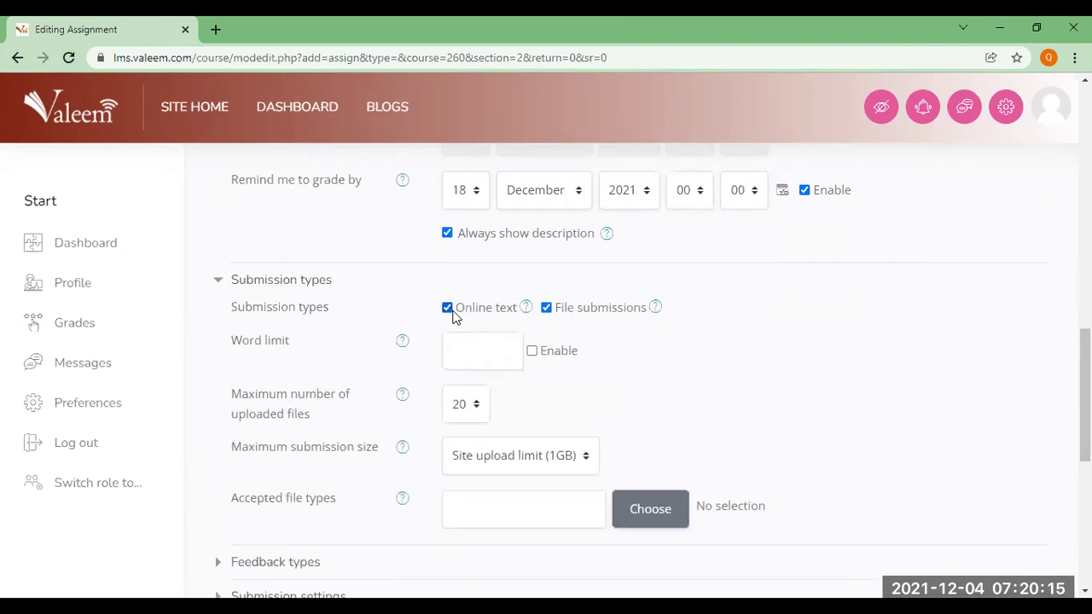
click(491, 355)
click(533, 351)
click(546, 307)
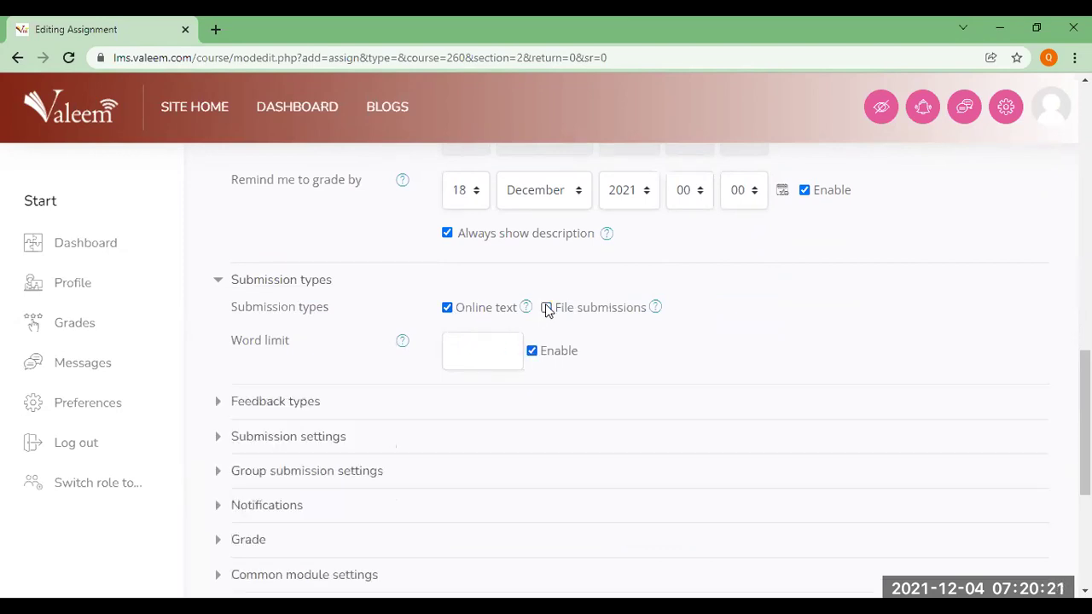
click(530, 353)
click(532, 352)
click(487, 348)
text(300)
Step: Restore file submissions as the only submission type and check the choices for the maximum number of uploaded files
click(446, 308)
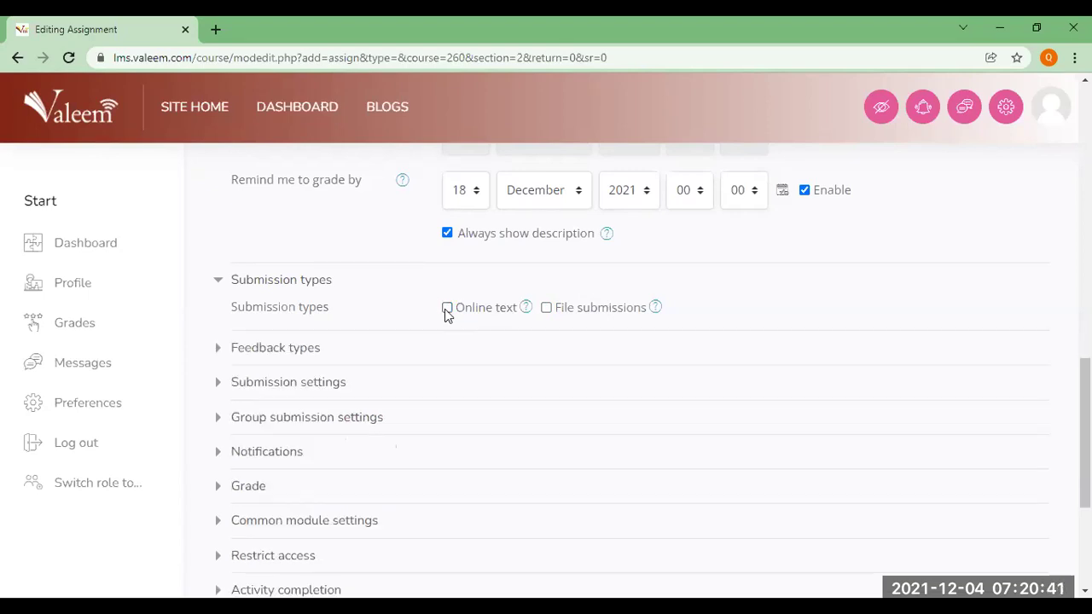
click(547, 308)
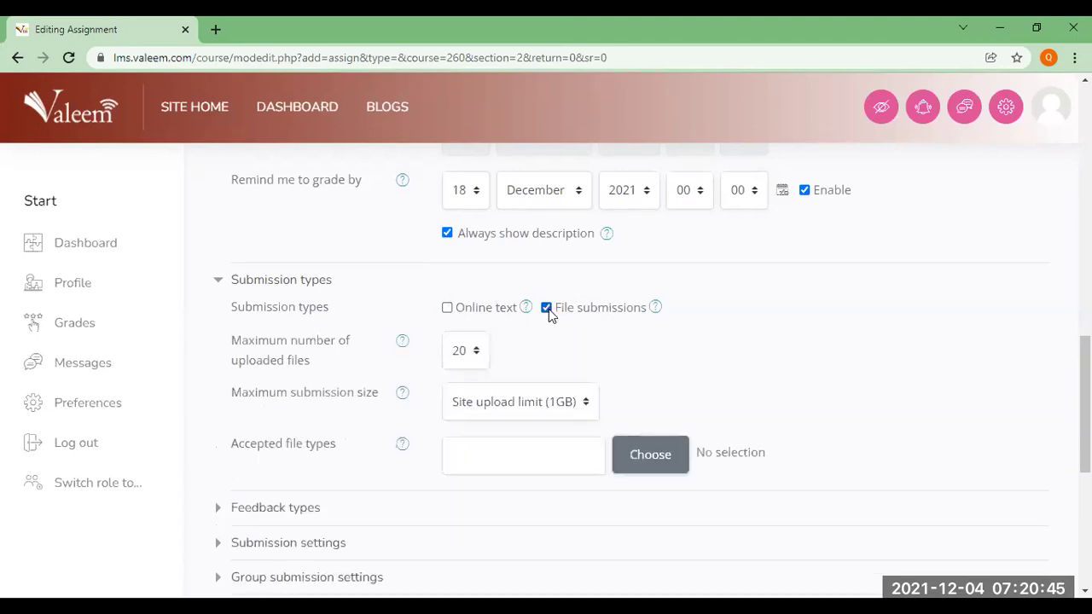
click(466, 358)
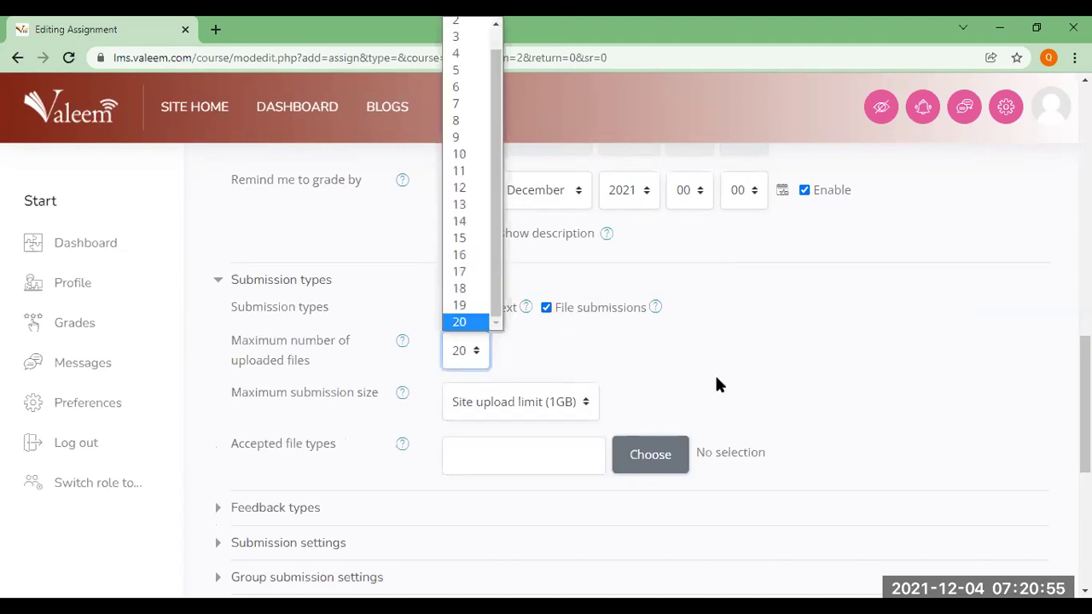
click(474, 412)
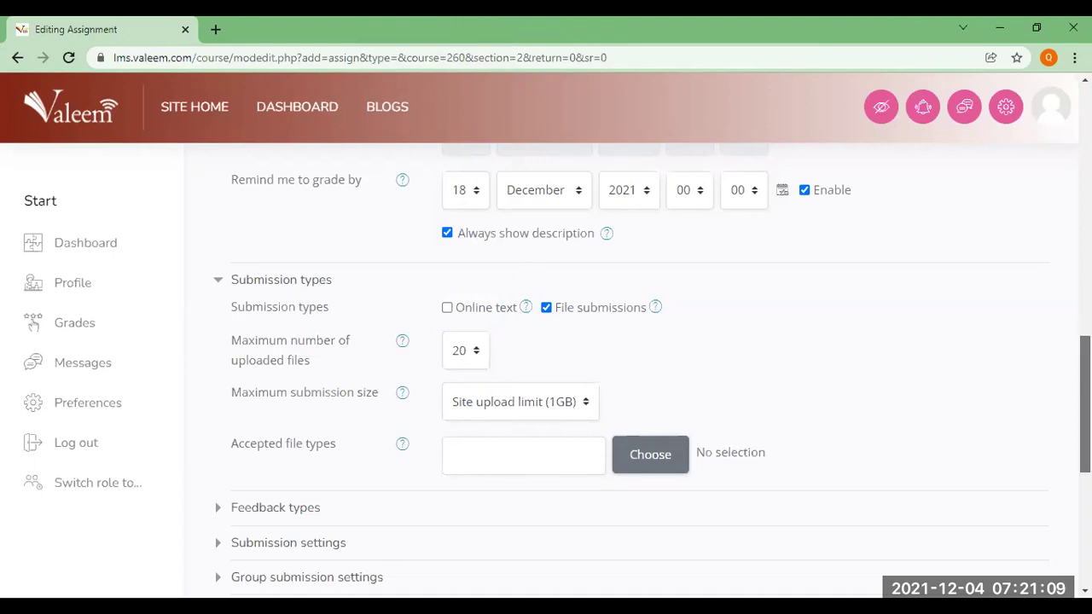
Step: Save and display English IGCSE Assignment 1, and look over its grading summary
scroll(1083, 401, down, 5)
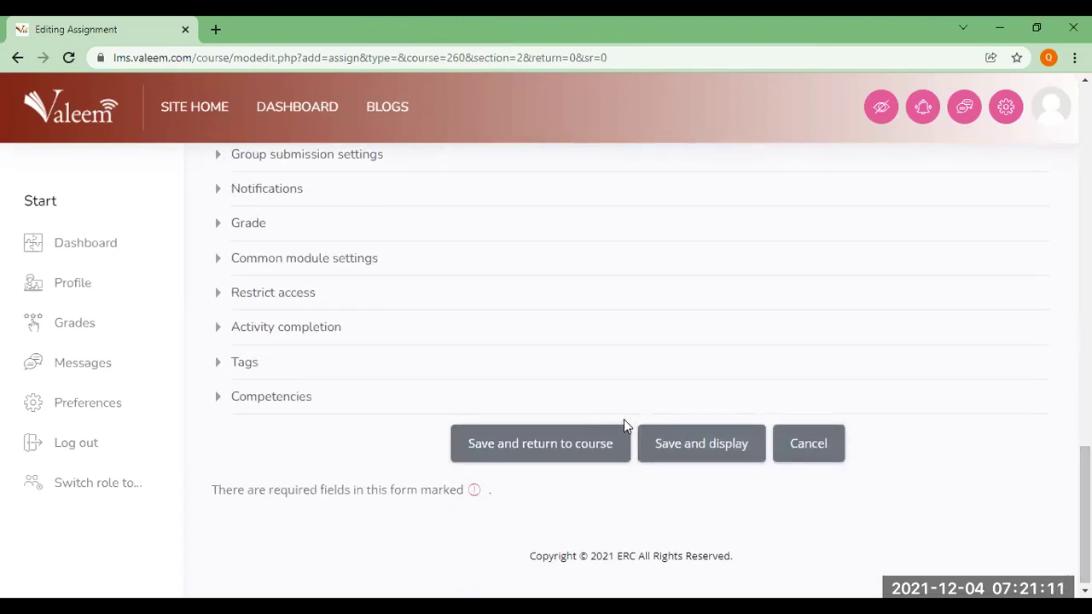
click(704, 452)
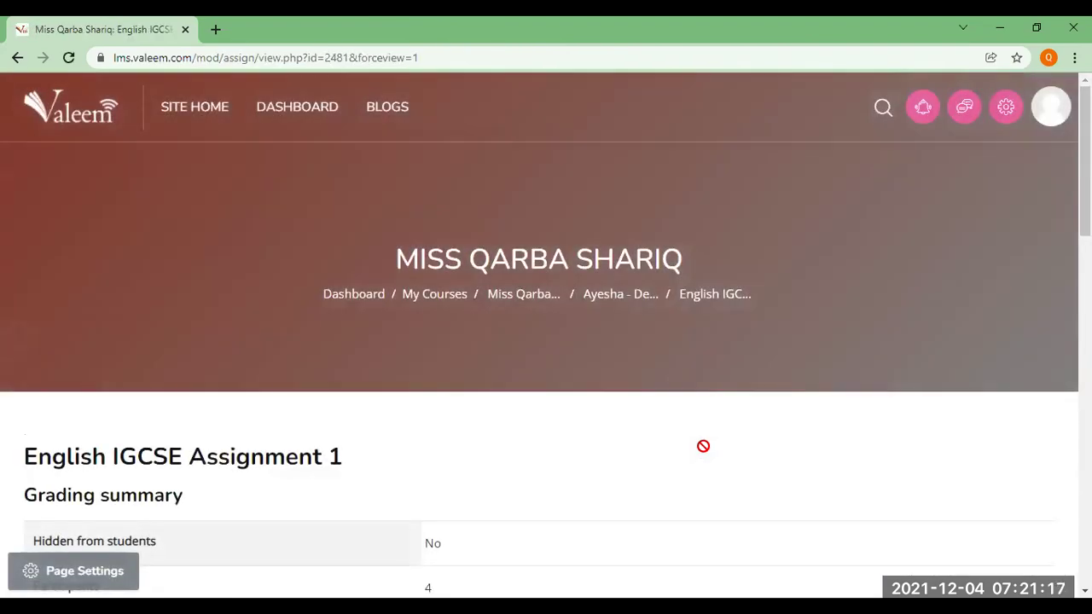
drag(1085, 162, 1085, 248)
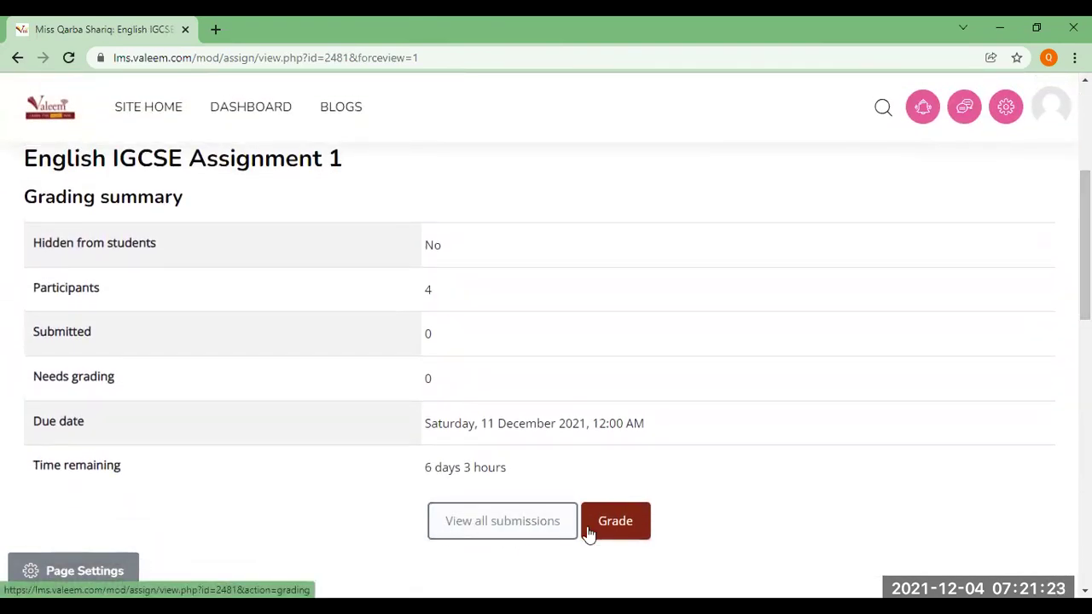
drag(1085, 248, 1085, 182)
triple_click(597, 194)
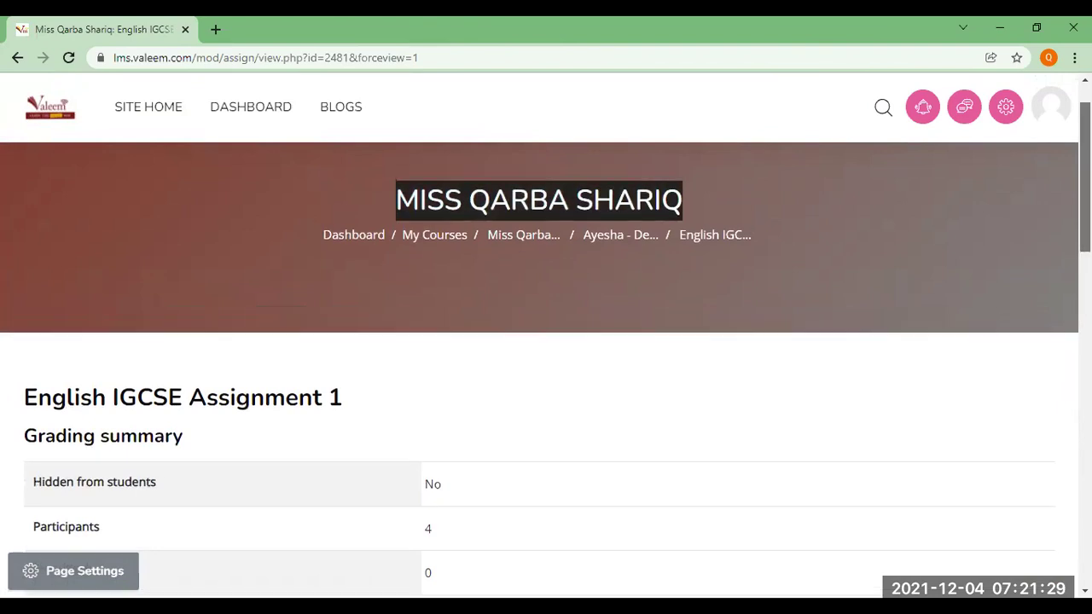
Step: Return to the teacher's course page and expand the student's December section
scroll(650, 264, up, 1)
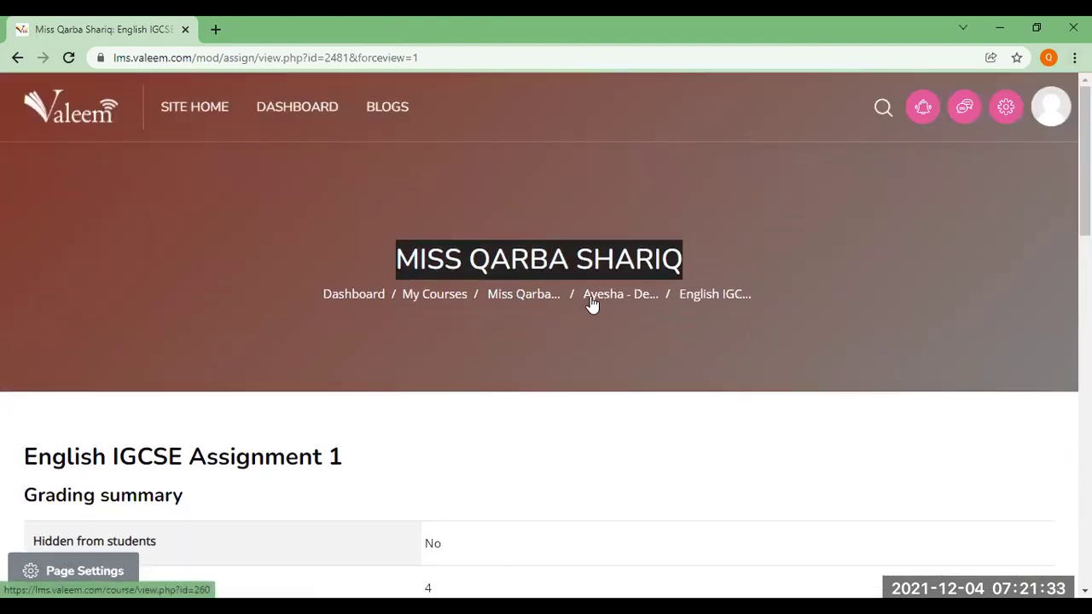
click(542, 301)
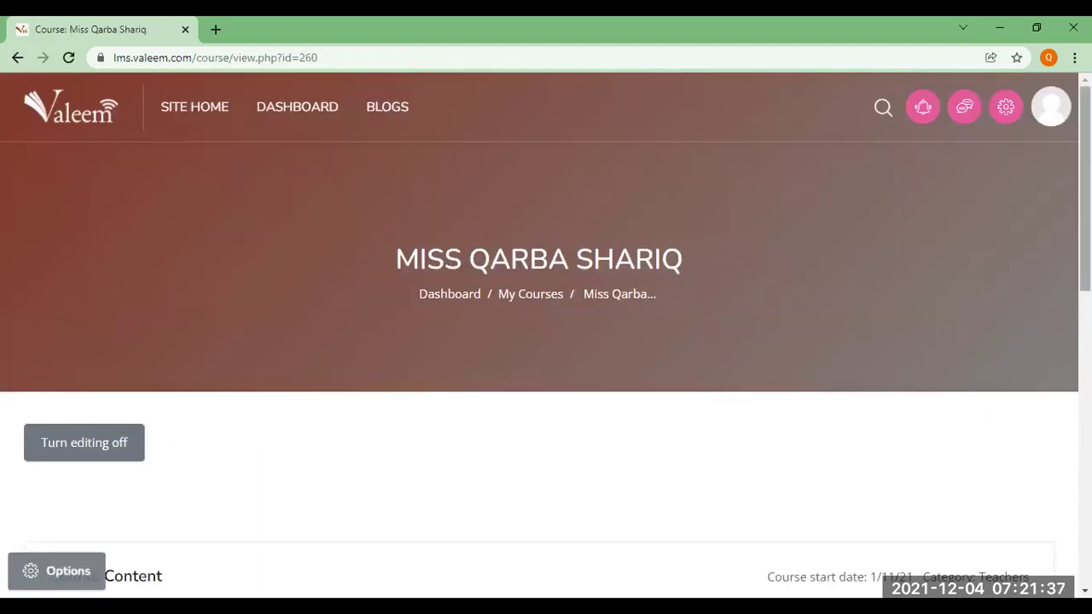
scroll(540, 305, down, 2)
scroll(546, 341, down, 4)
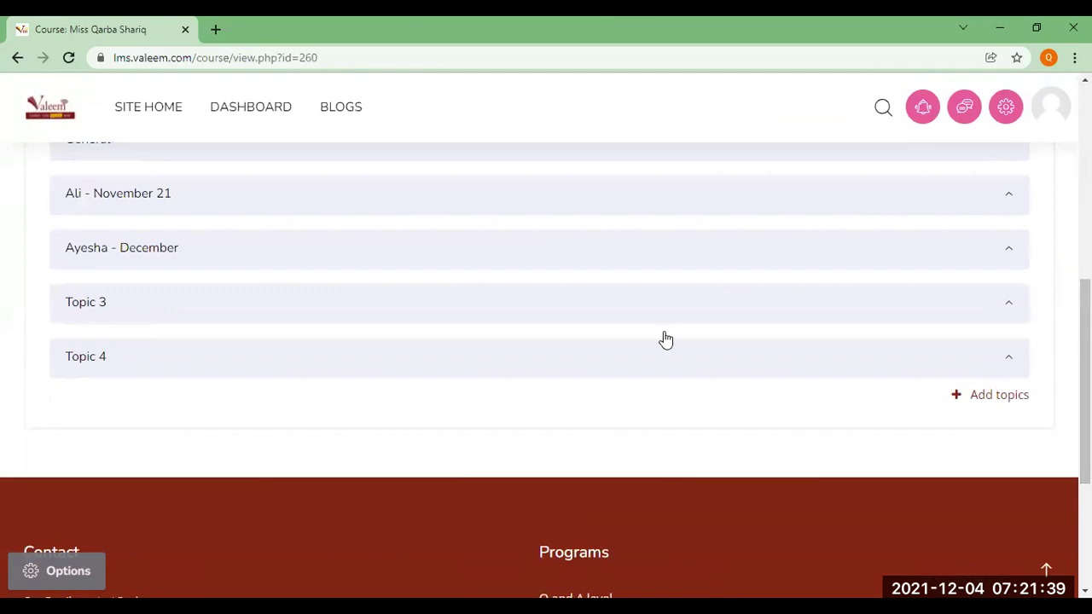
click(554, 256)
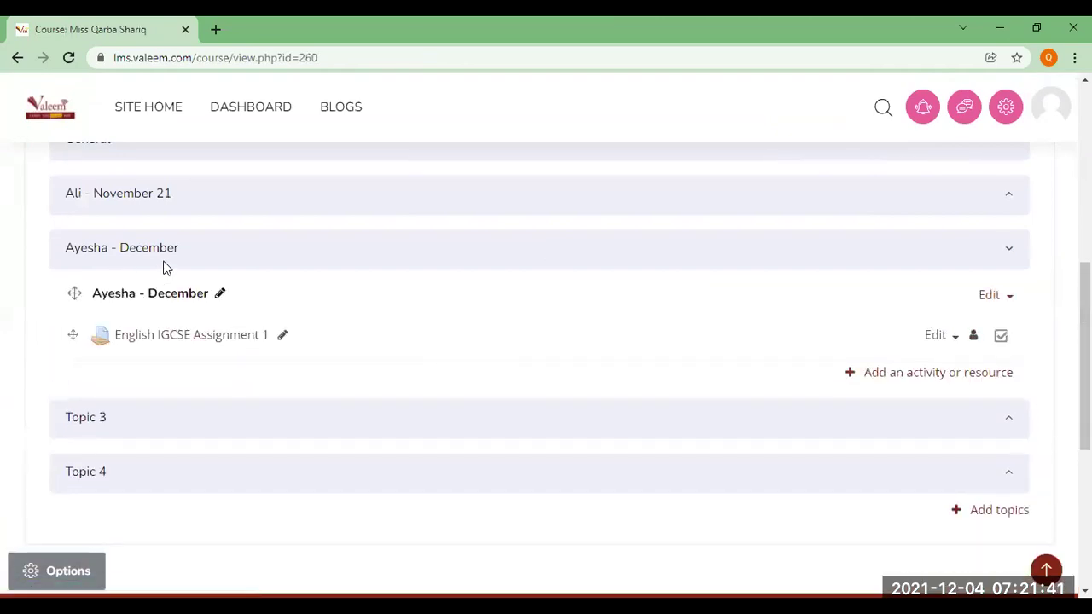
Step: Look through the available activities and resources for the December section and start adding another Assignment to it
click(959, 372)
drag(519, 316, 512, 532)
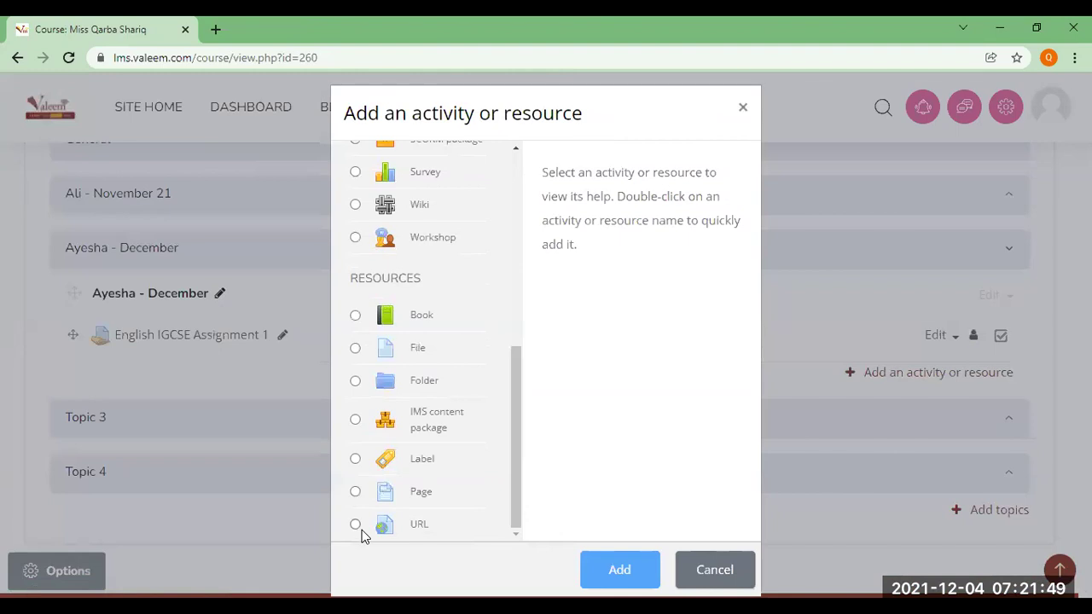
drag(514, 522, 512, 272)
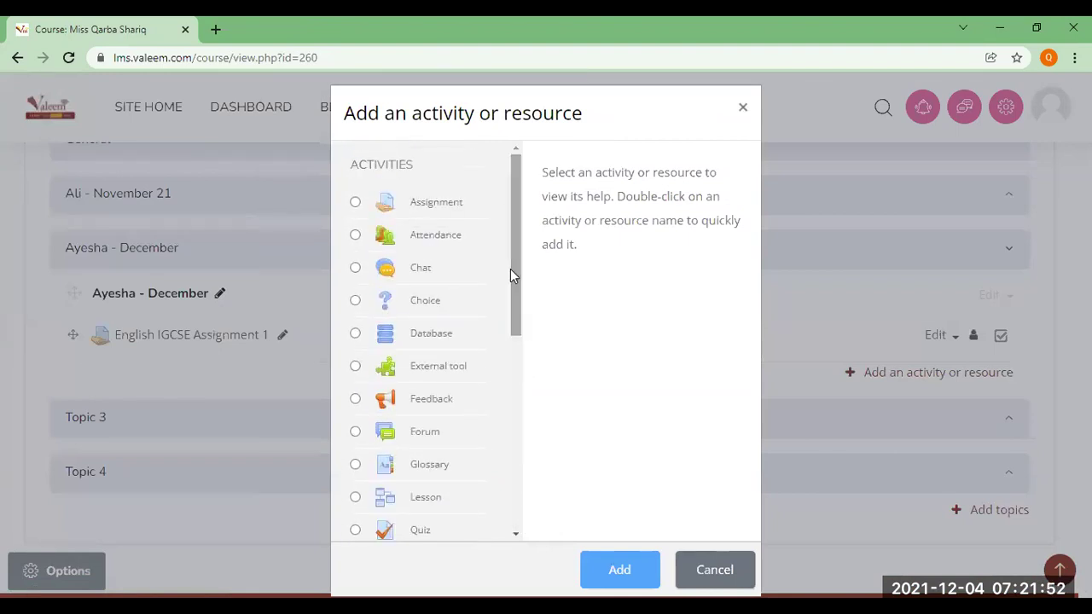
click(365, 203)
click(641, 568)
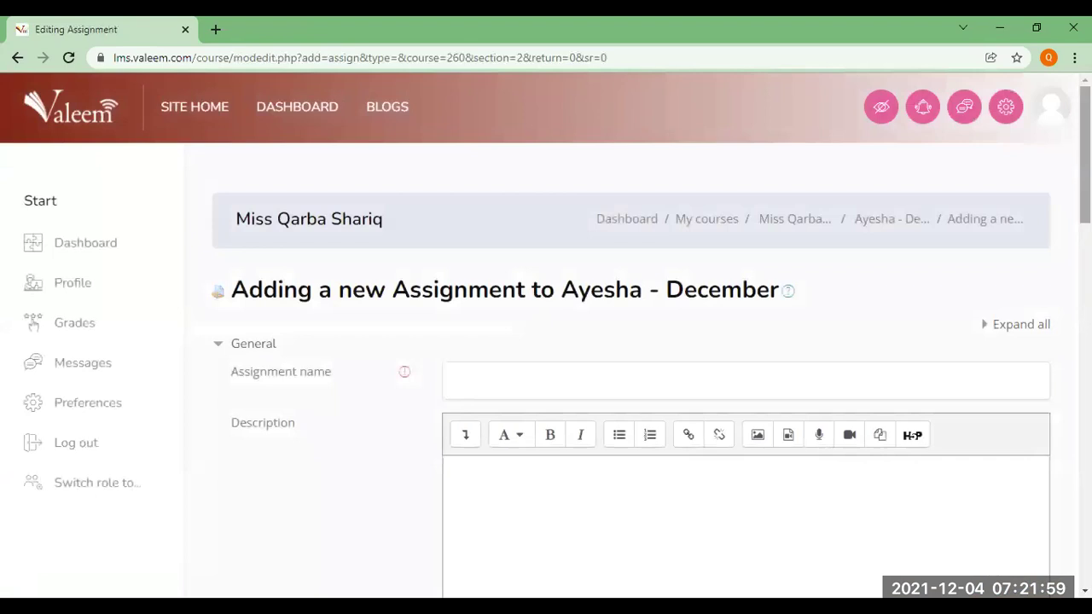
Step: Examine how to upload a file to the new assignment's additional files, leaving the file picker without choosing one
scroll(519, 237, down, 2)
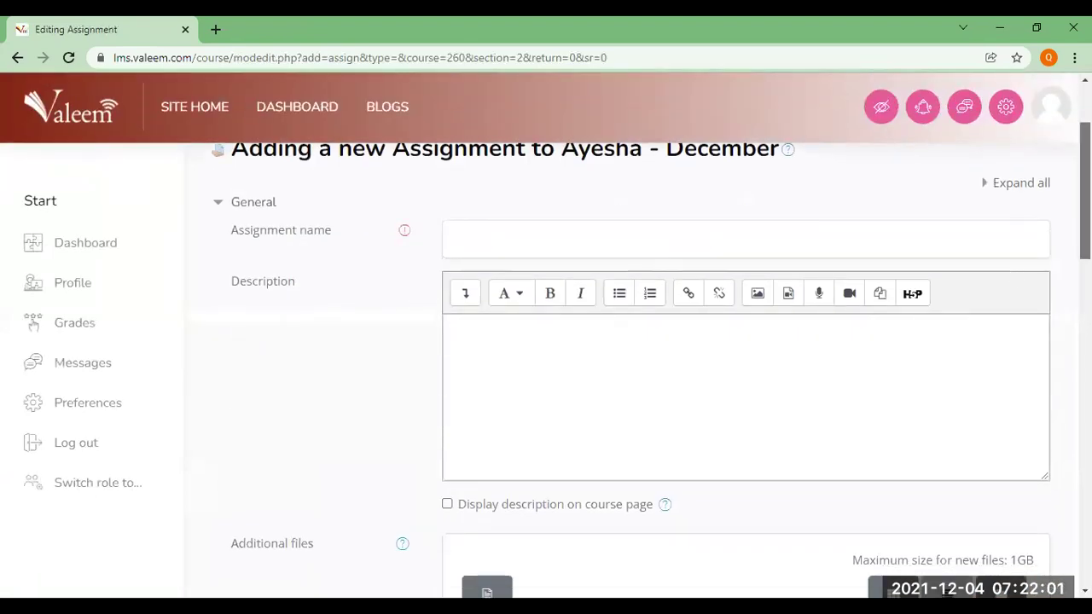
scroll(495, 290, down, 4)
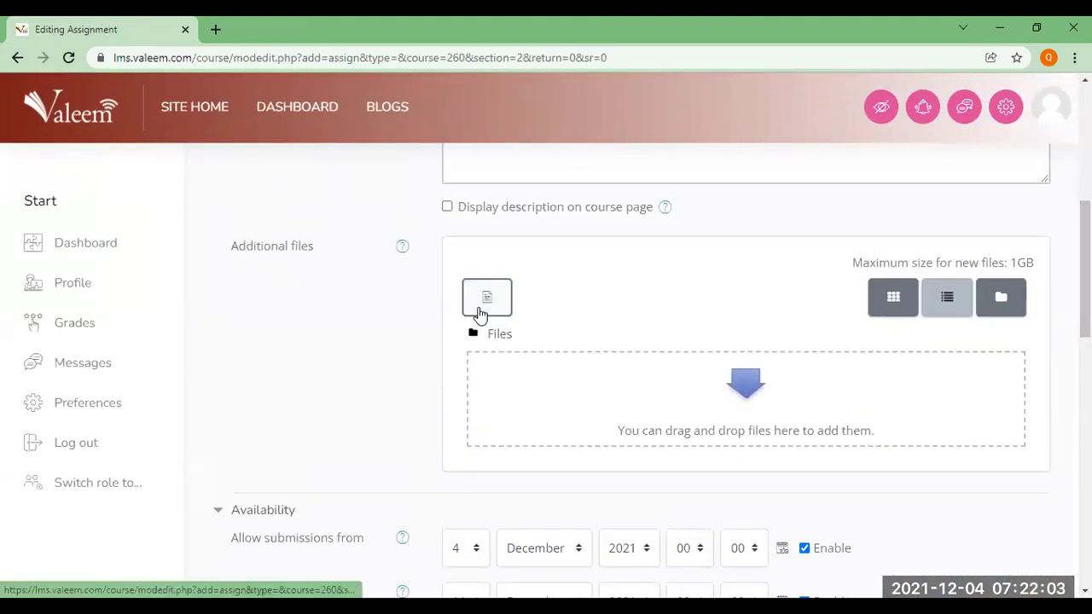
click(481, 314)
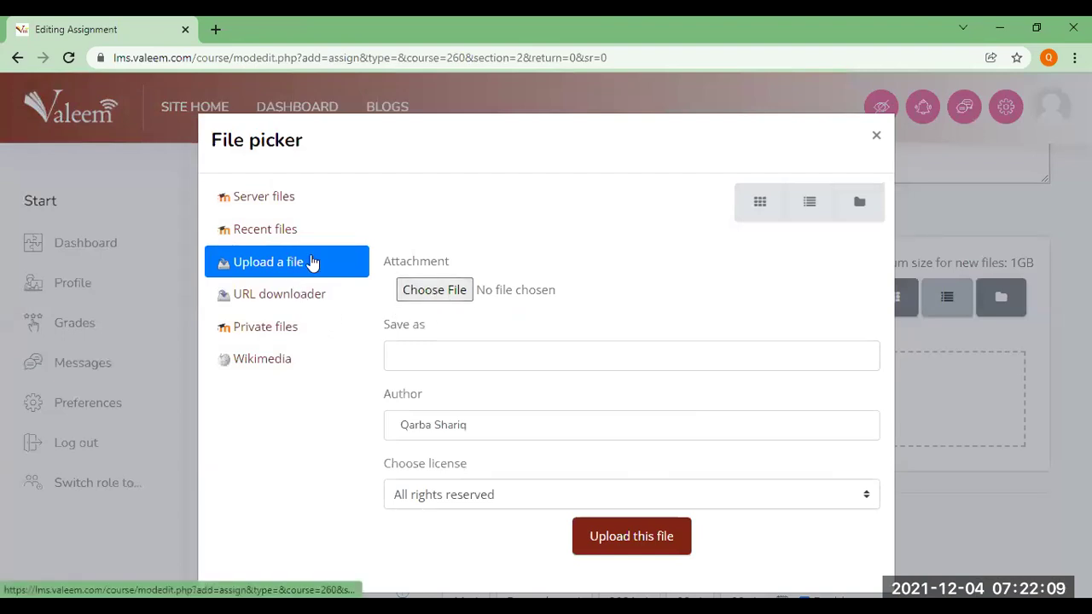
click(452, 290)
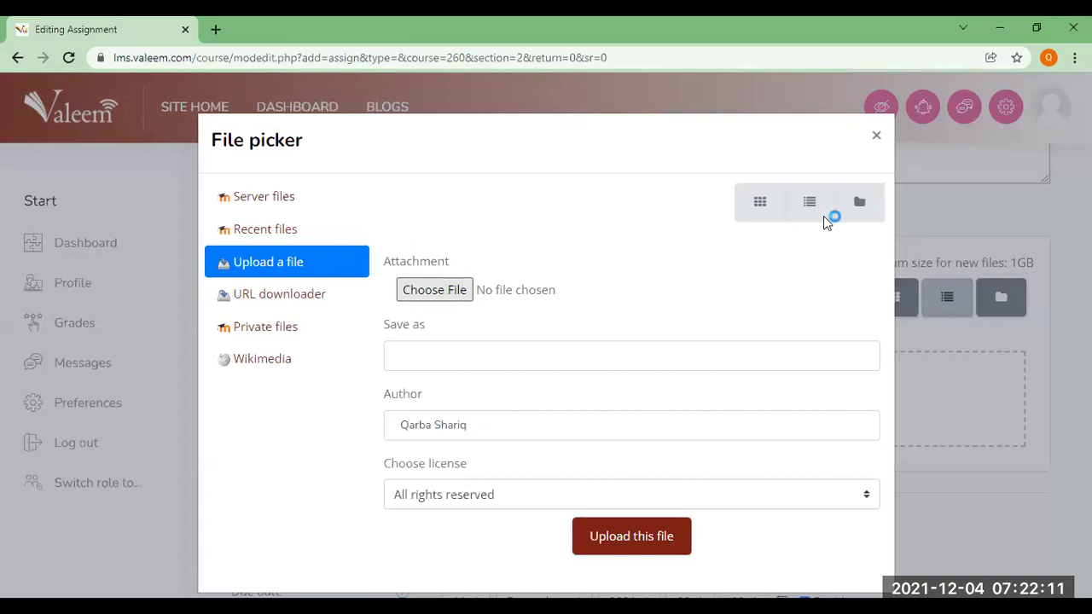
click(491, 373)
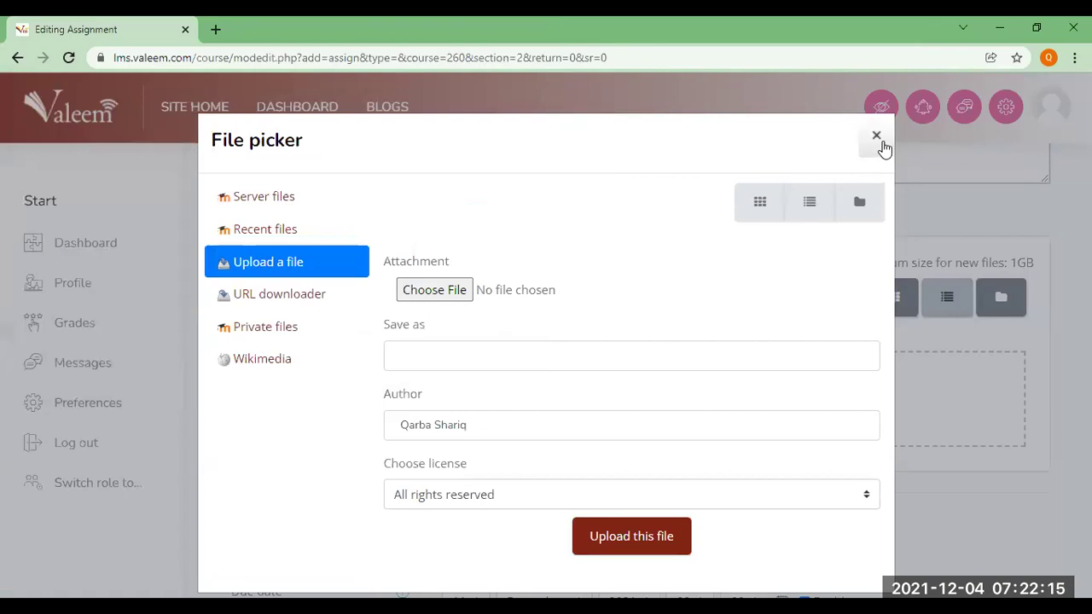
click(879, 139)
Step: Leave the new assignment unsaved, return to the course page and expand the student's December section
scroll(1085, 256, up, 3)
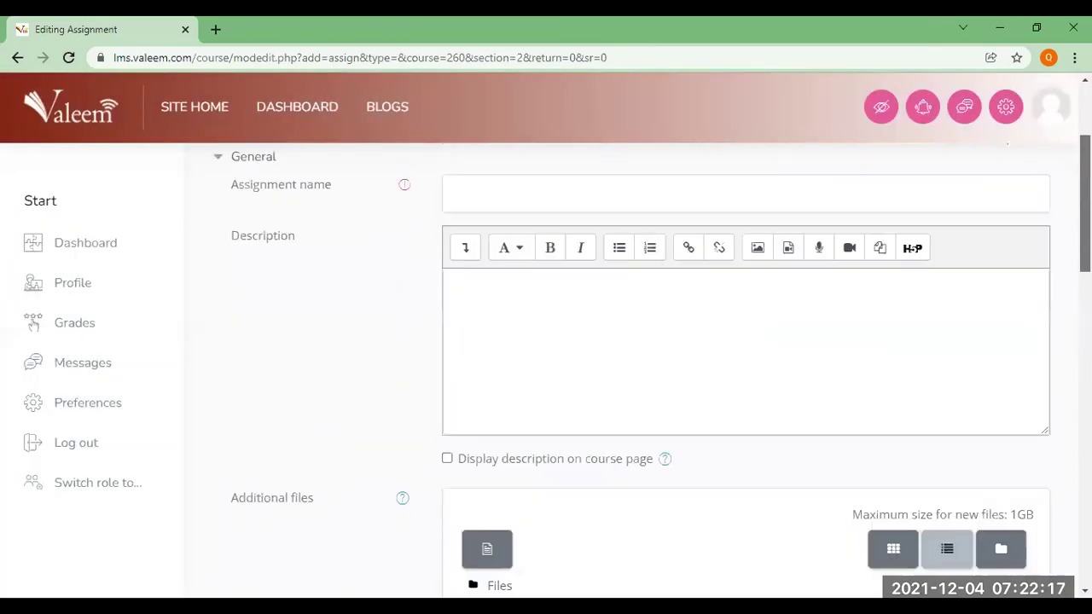
scroll(409, 207, up, 3)
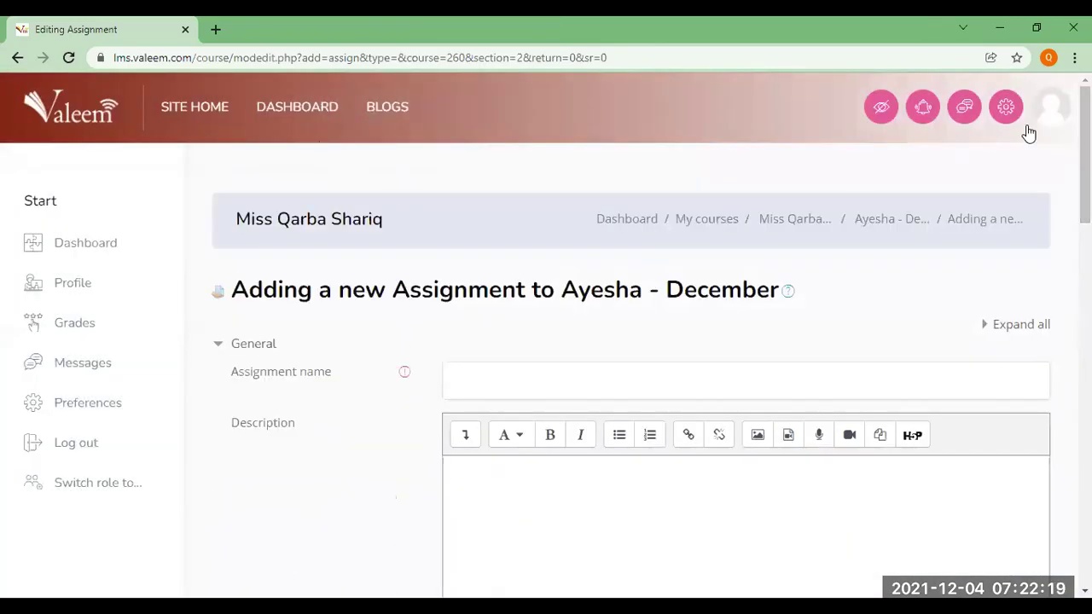
click(1055, 116)
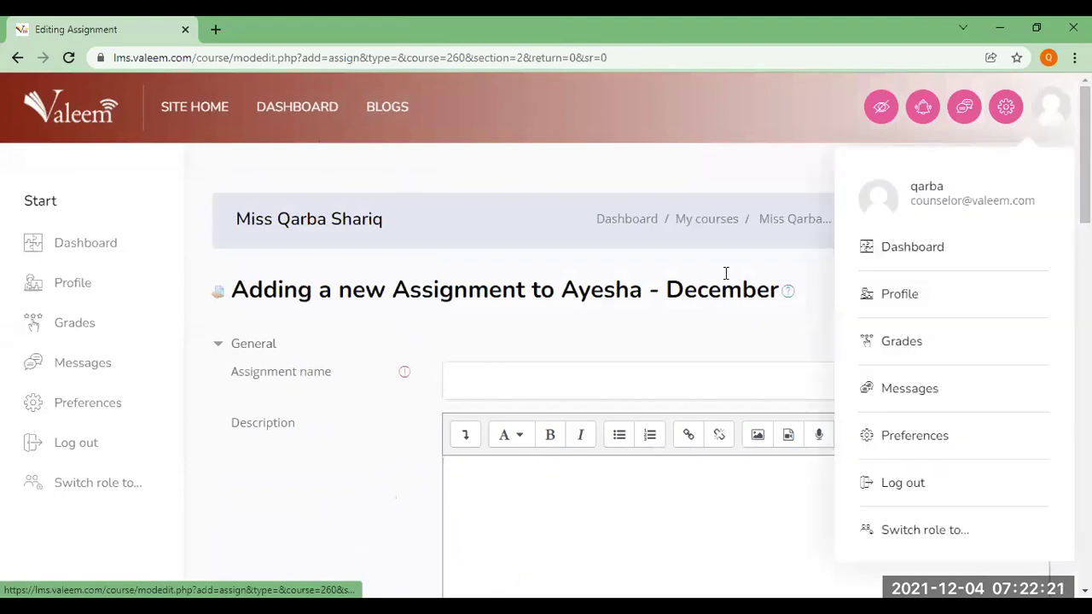
click(785, 224)
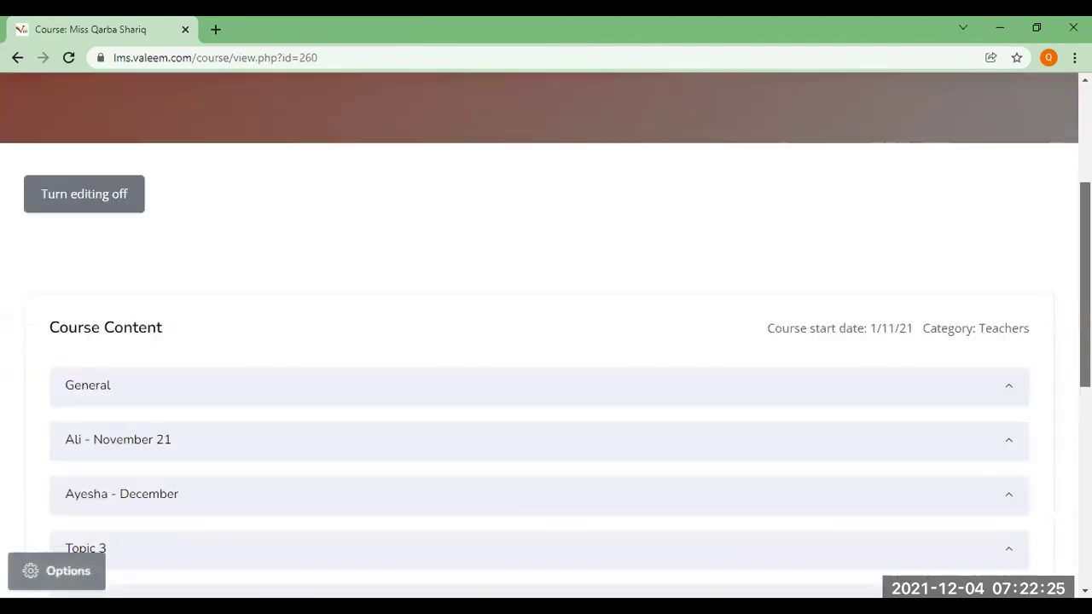
scroll(785, 224, down, 2)
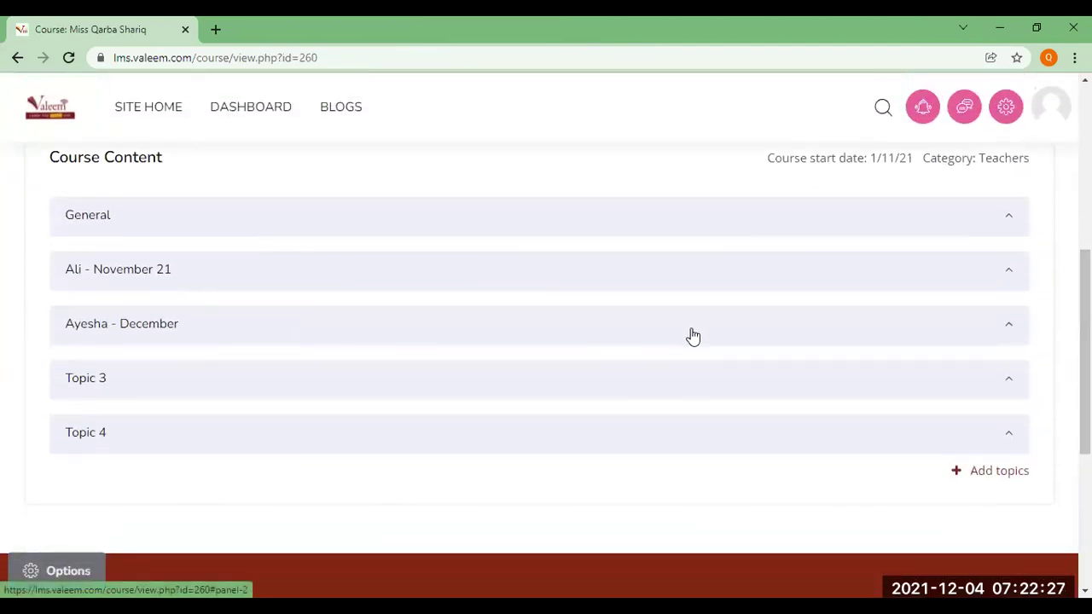
click(692, 333)
scroll(1051, 335, down, 3)
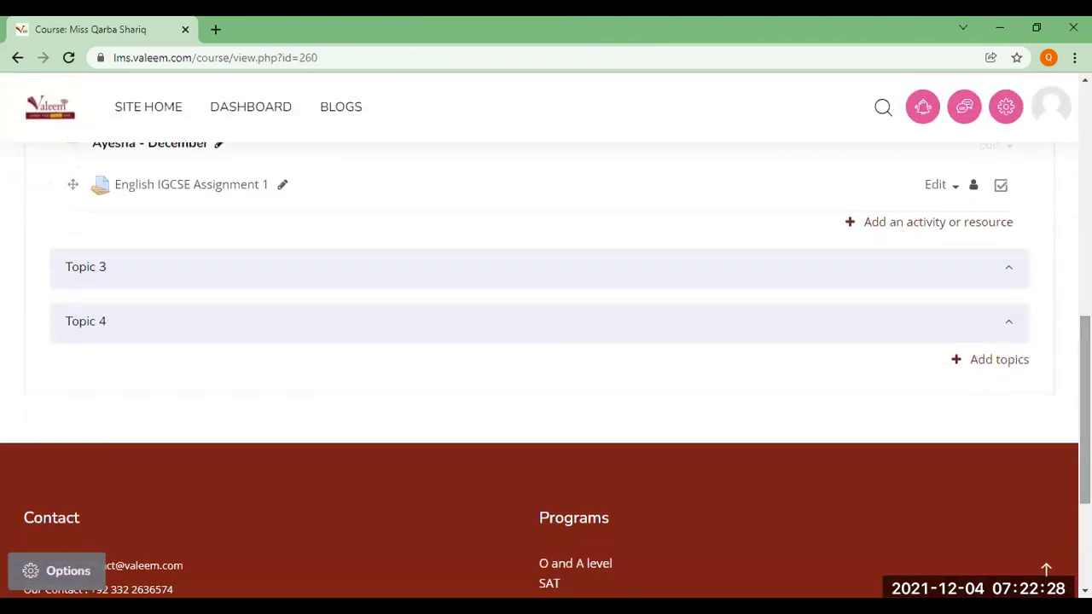
Step: Read the URL and Page resource descriptions for the December section and start adding a URL resource
click(917, 226)
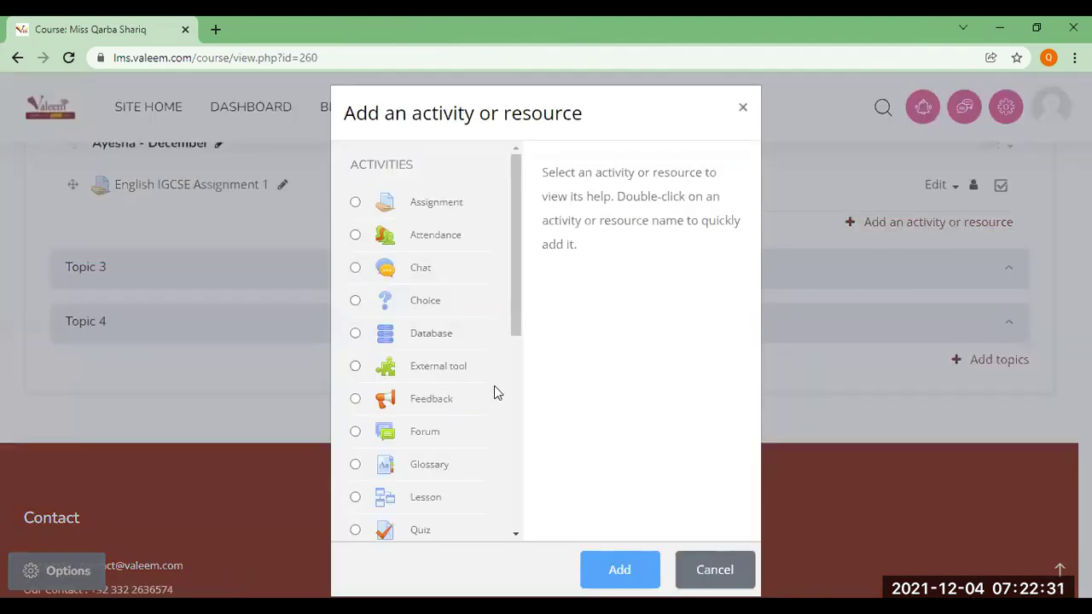
drag(514, 341, 514, 502)
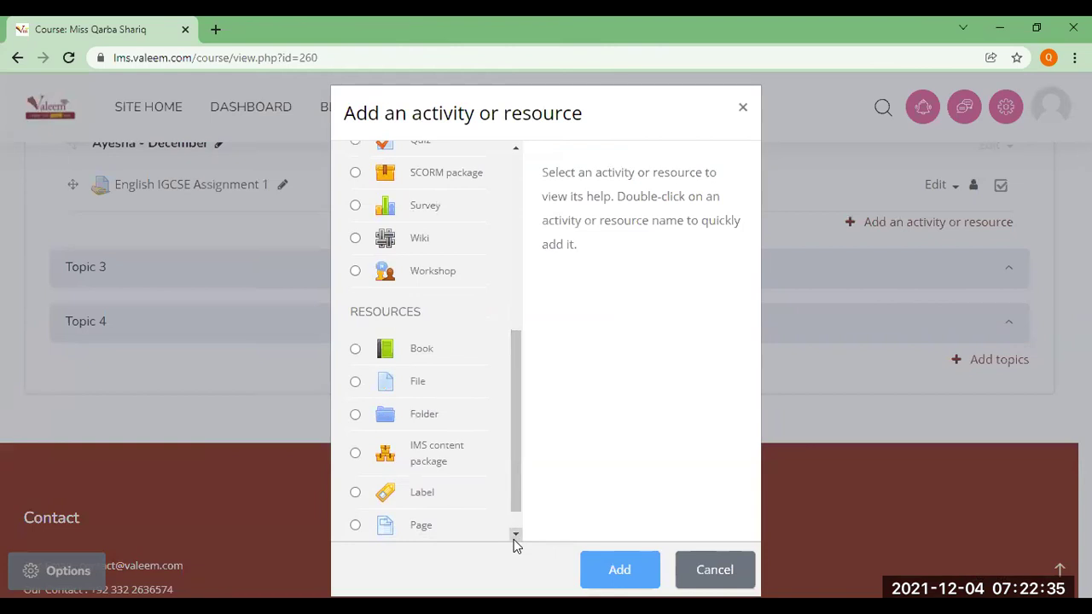
click(515, 535)
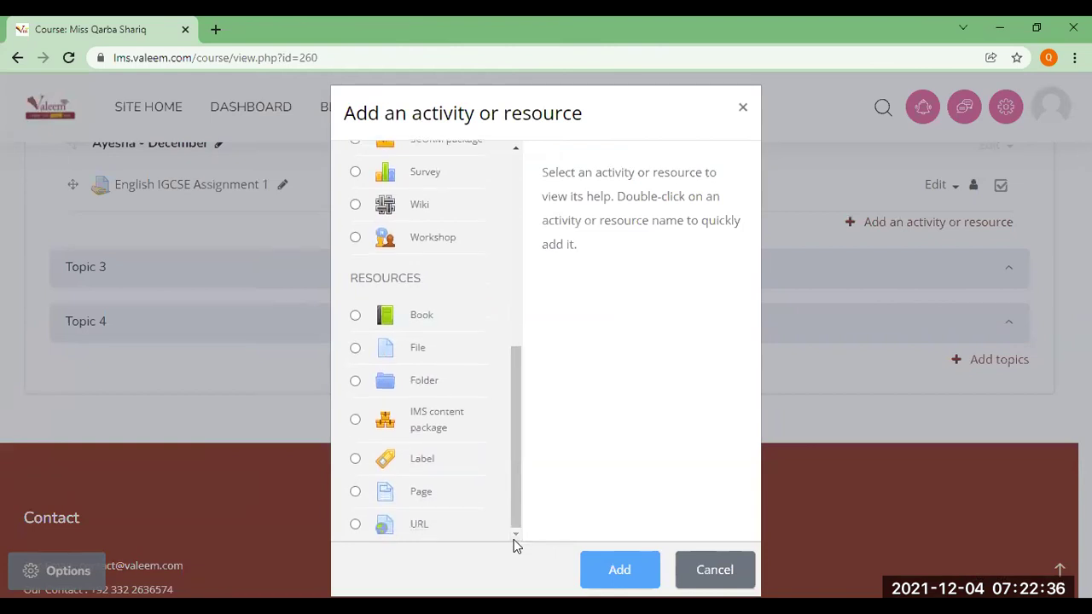
click(356, 524)
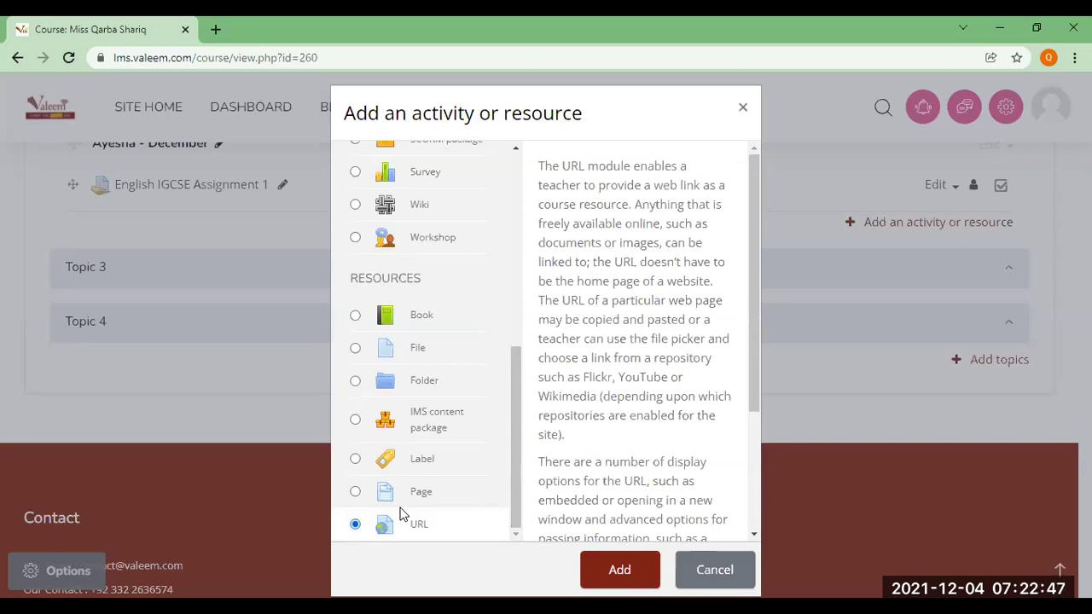
click(356, 495)
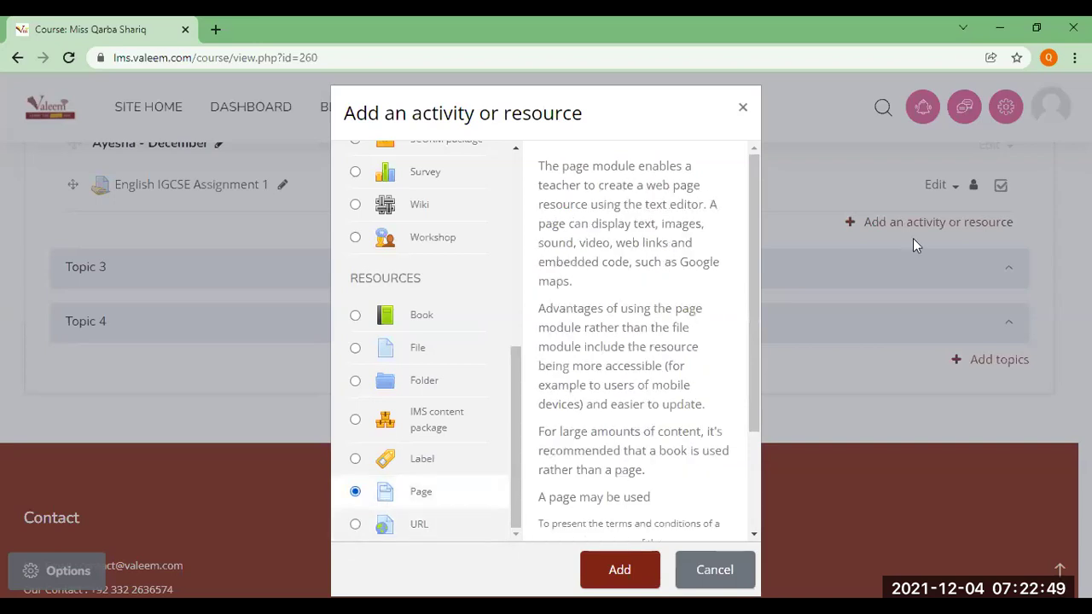
drag(537, 168, 667, 503)
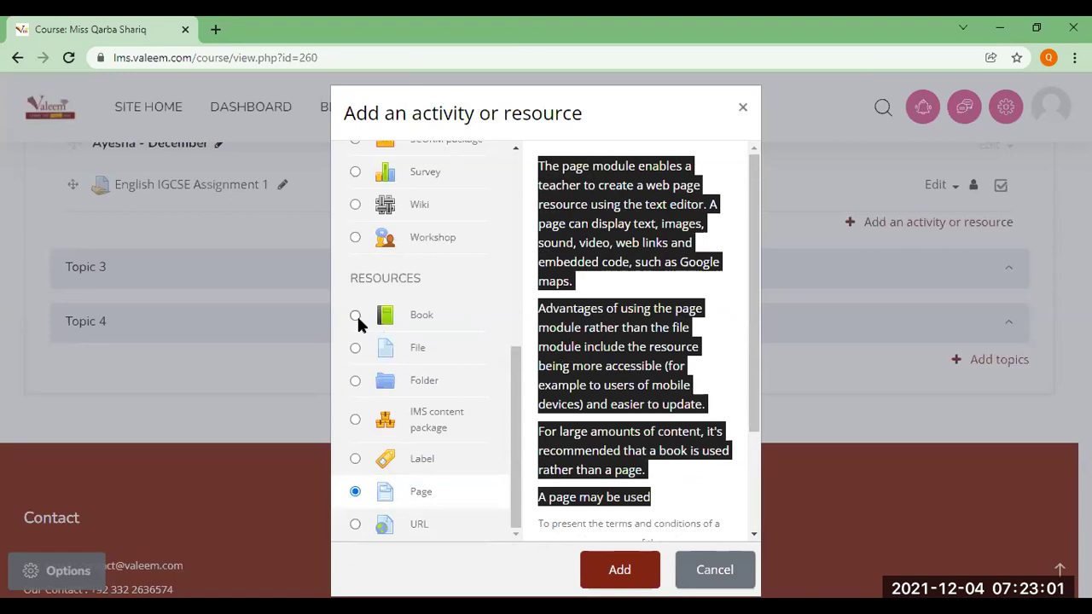
click(357, 524)
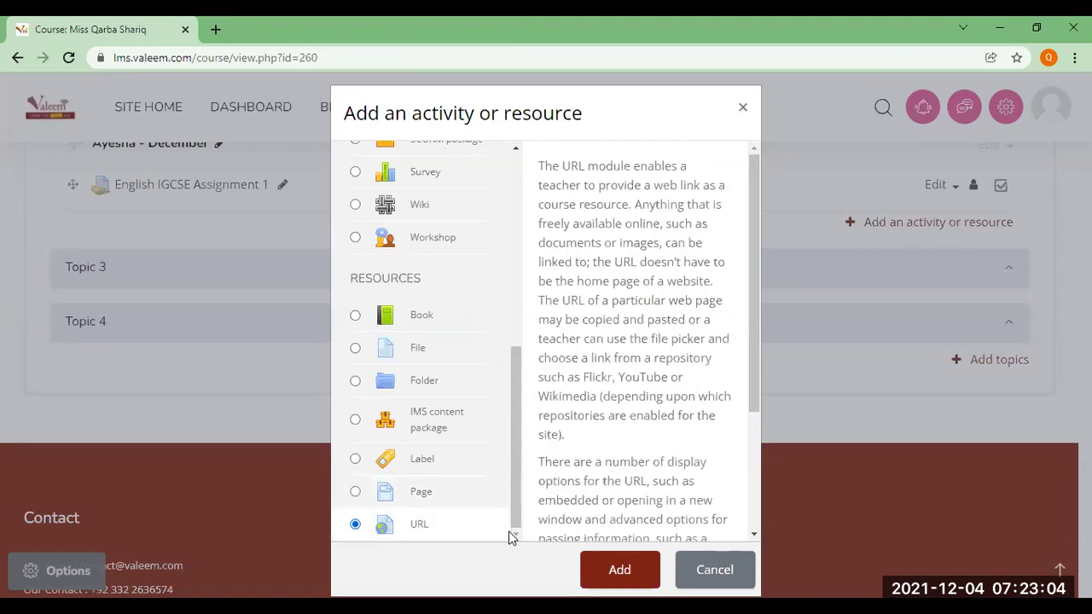
drag(753, 380, 746, 518)
click(620, 571)
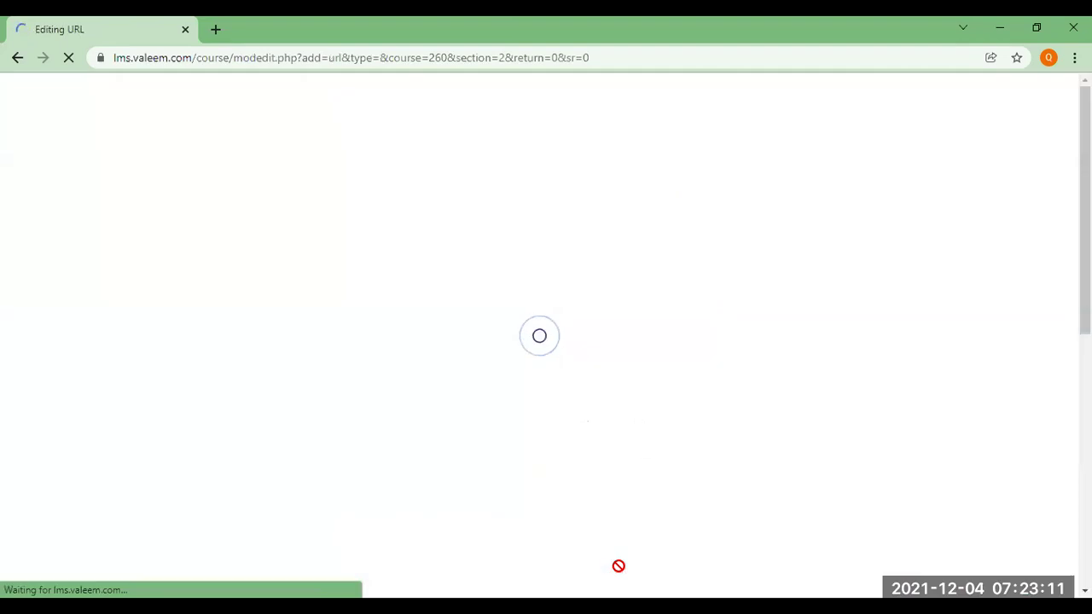
Step: Examine the new URL resource's form, including its External URL field and the collapsed settings groups
scroll(648, 341, down, 2)
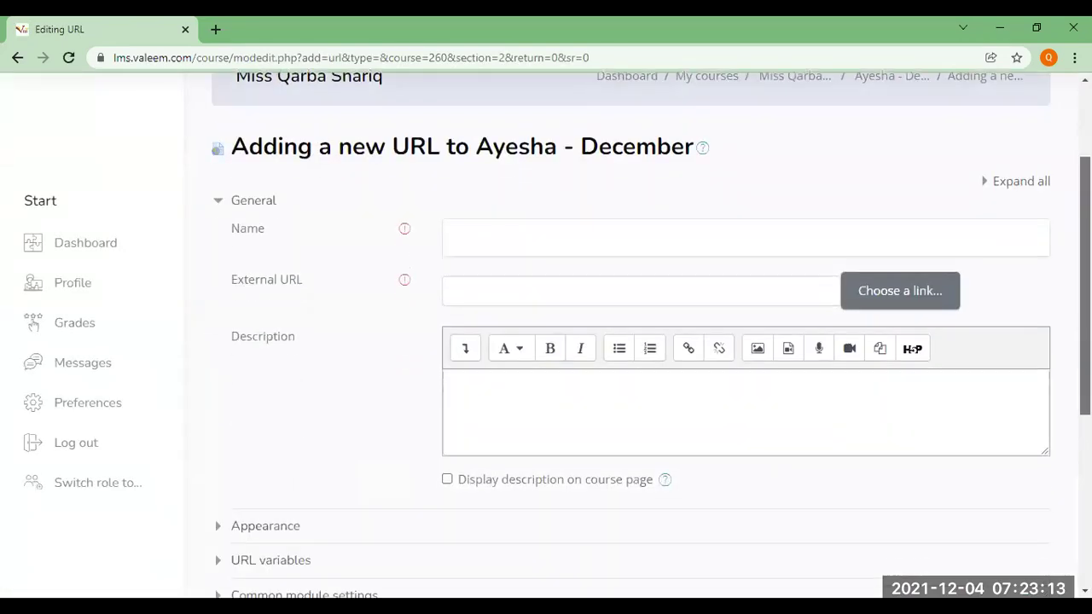
click(594, 293)
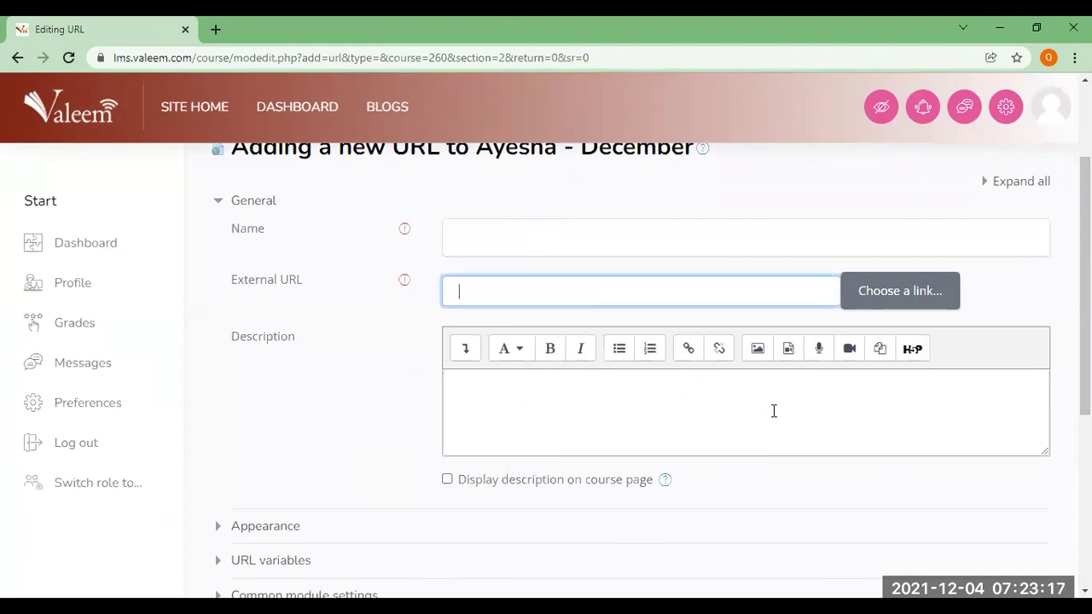
scroll(1085, 299, down, 1)
scroll(1085, 299, down, 5)
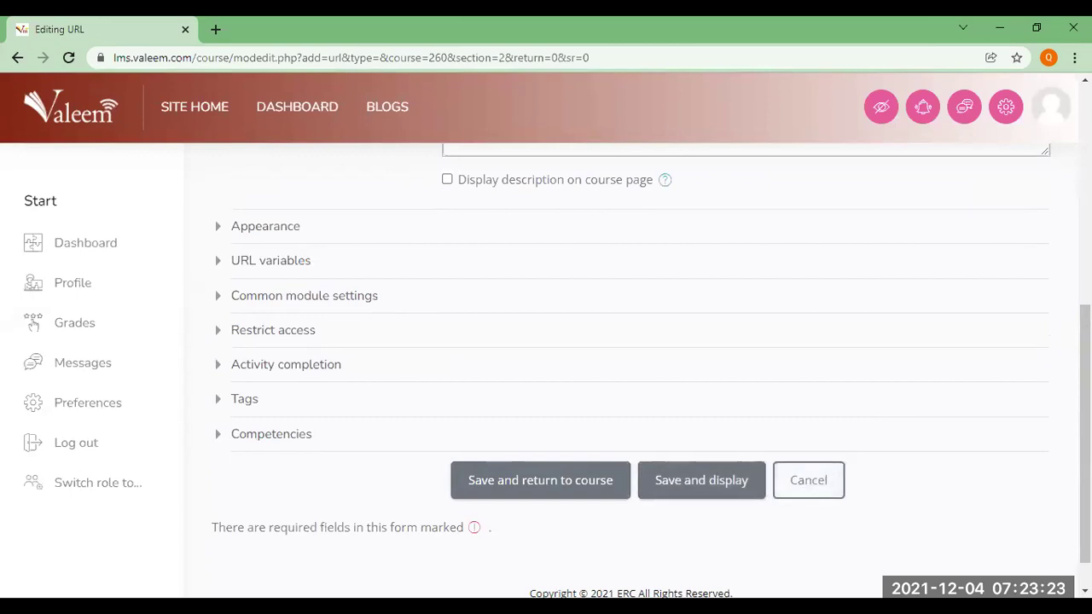
scroll(1084, 342, up, 5)
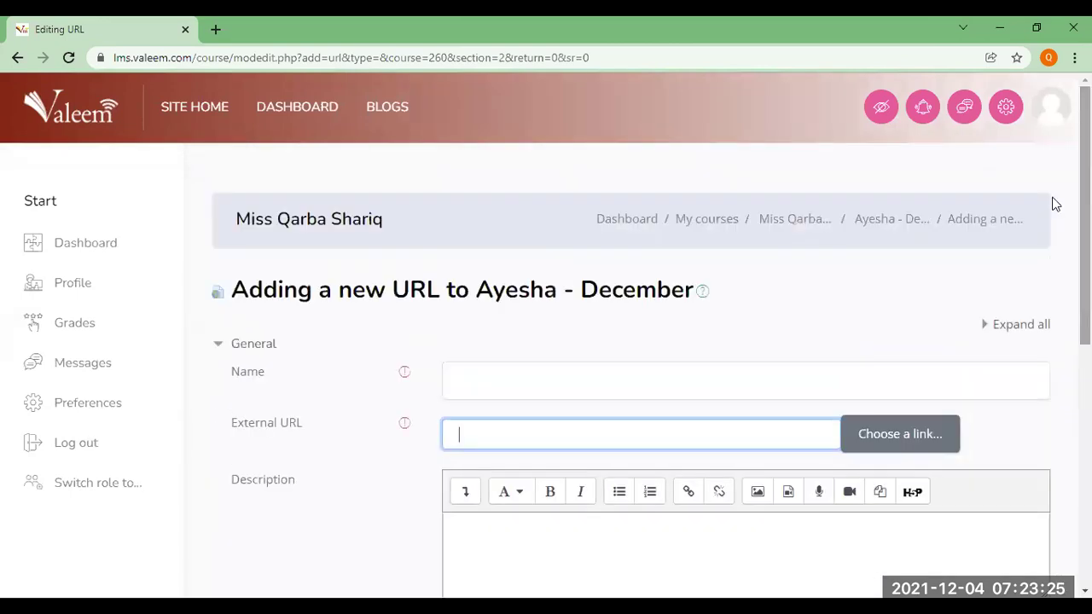
Step: Leave the new URL resource unsaved, return to the course page and expand the student's December section
click(897, 231)
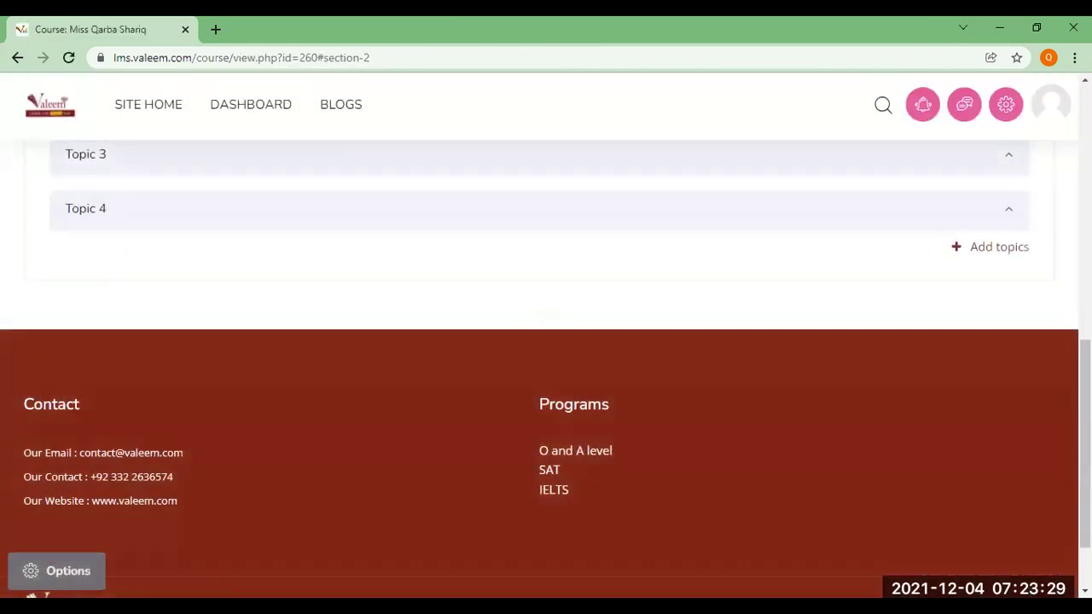
scroll(546, 341, up, 2)
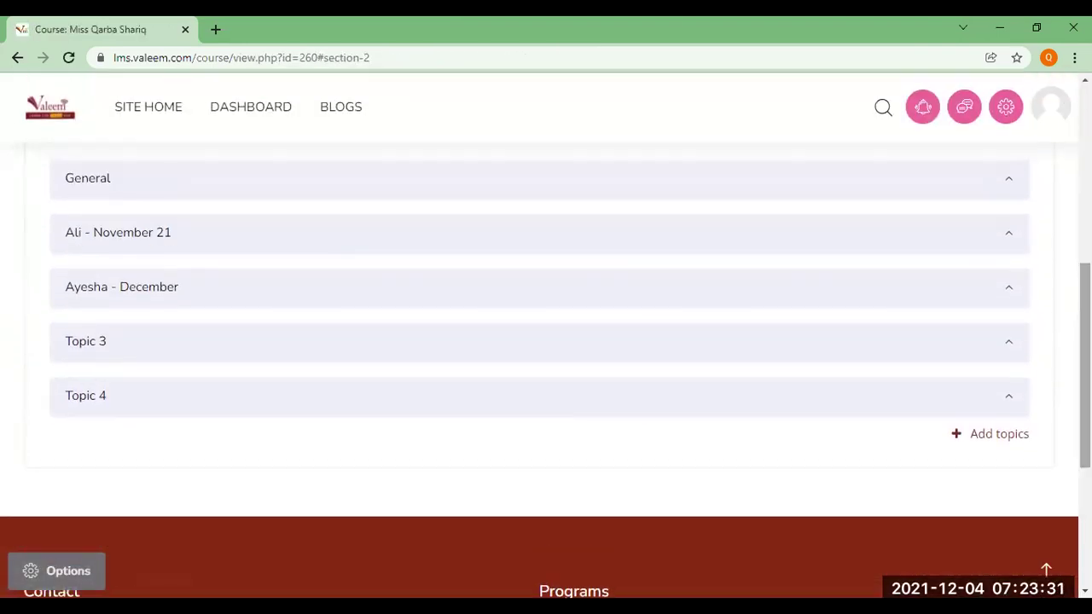
click(1009, 290)
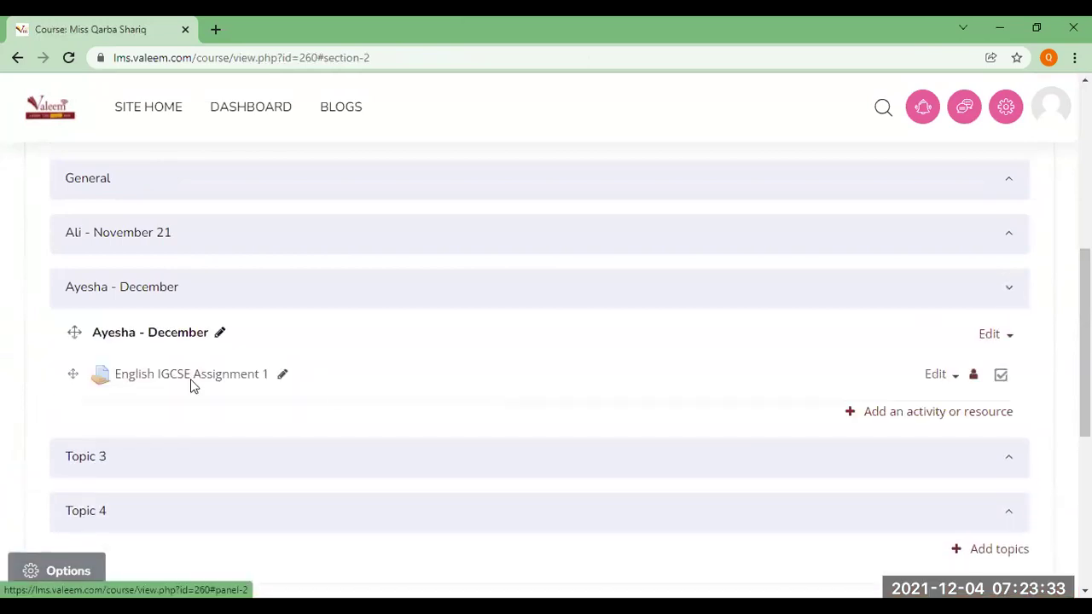
Step: Start adding a Lesson activity to the student's December section and name it Lesson 1
click(873, 411)
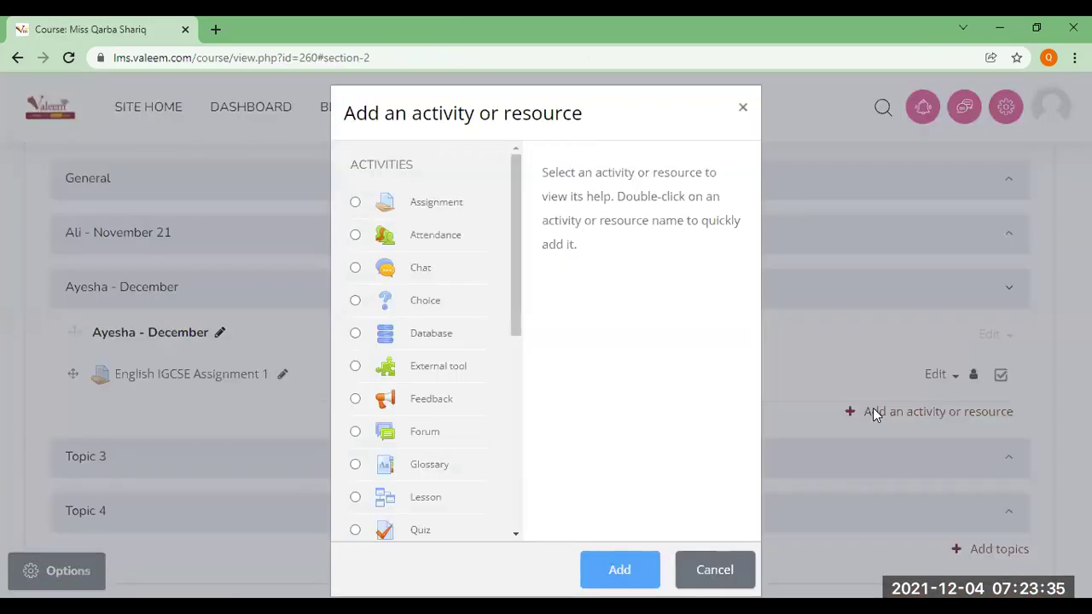
drag(512, 221, 517, 317)
click(355, 301)
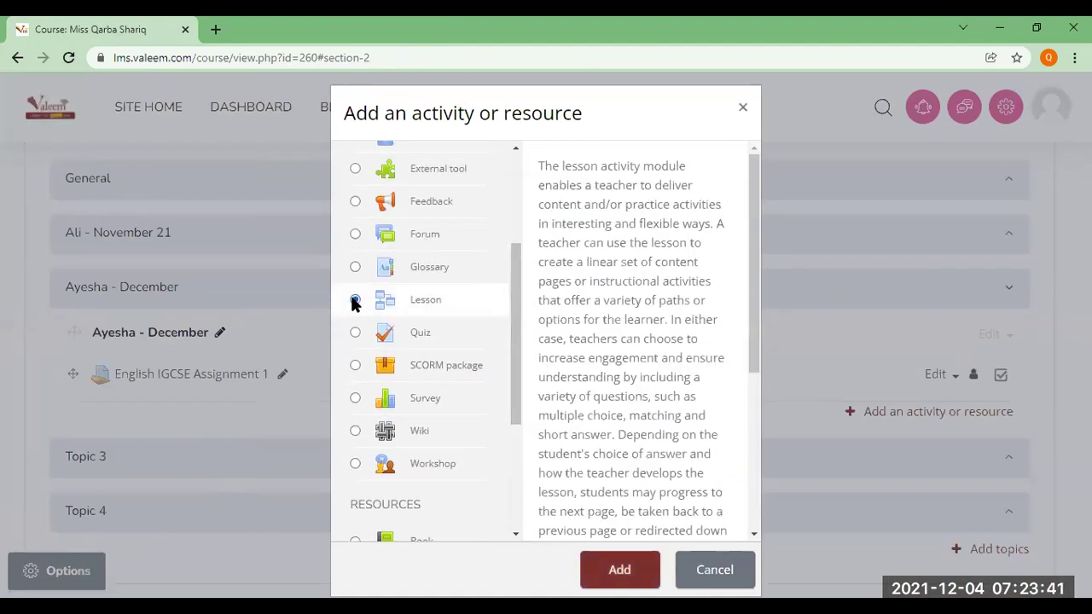
click(622, 567)
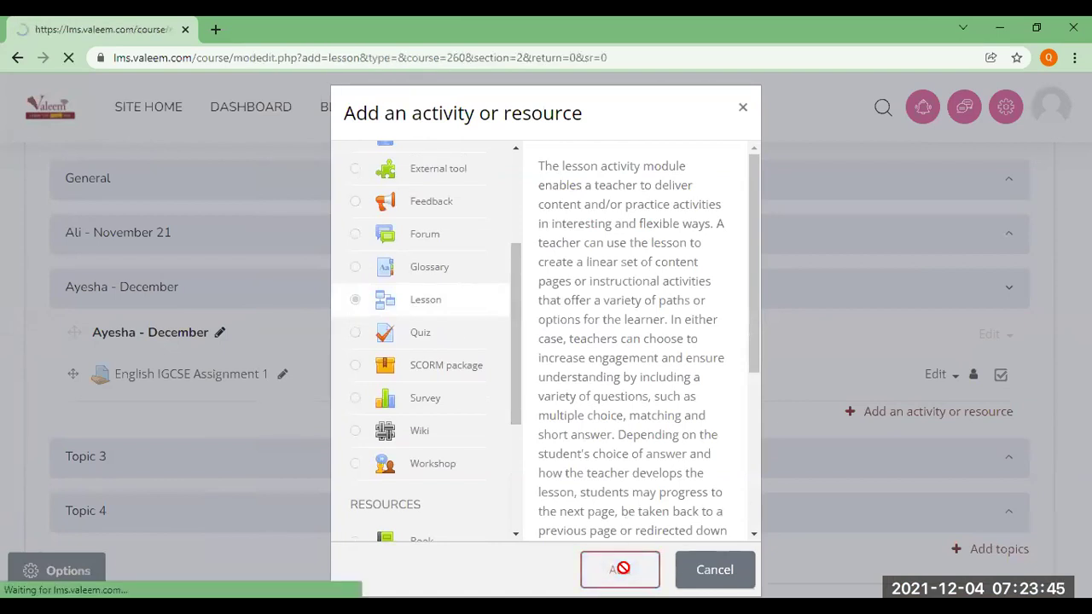
scroll(539, 335, down, 3)
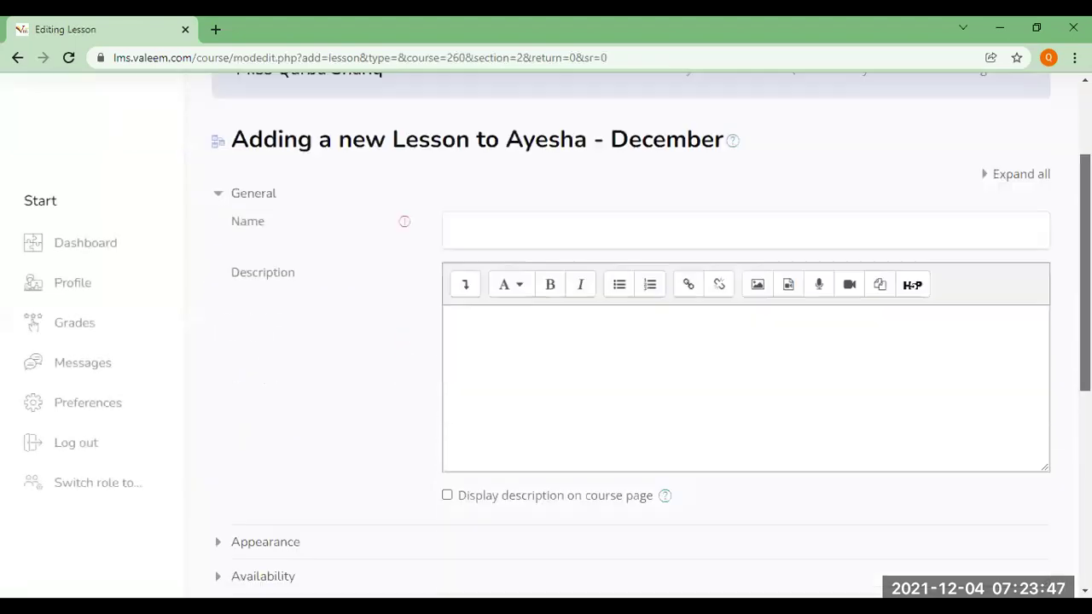
scroll(546, 307, up, 1)
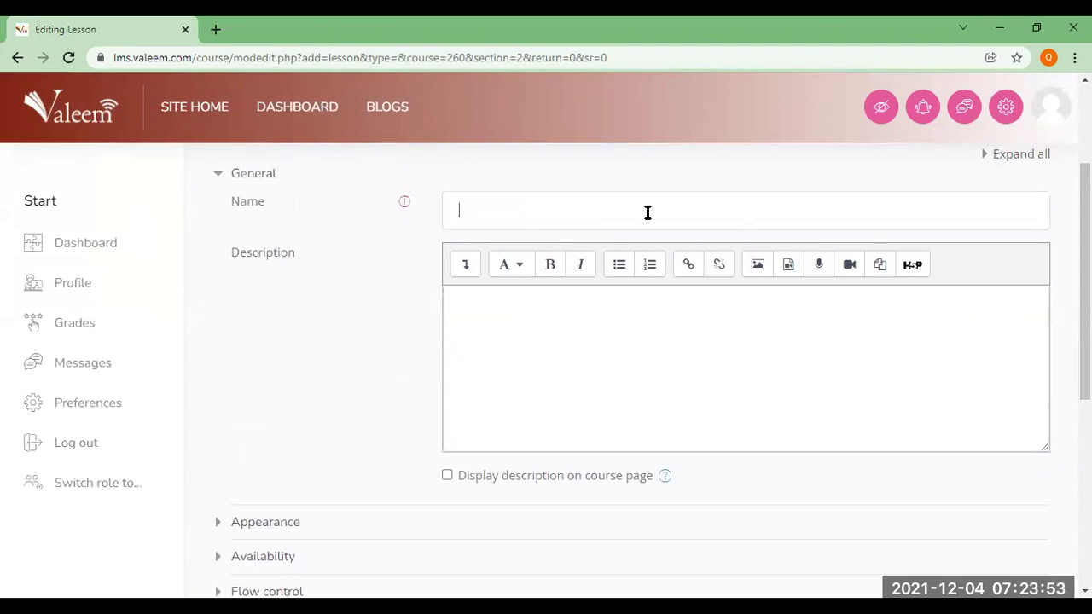
text(Lesson 1)
Step: Start inserting media into the lesson's description, compare the media types and choose a video by source URL
click(741, 318)
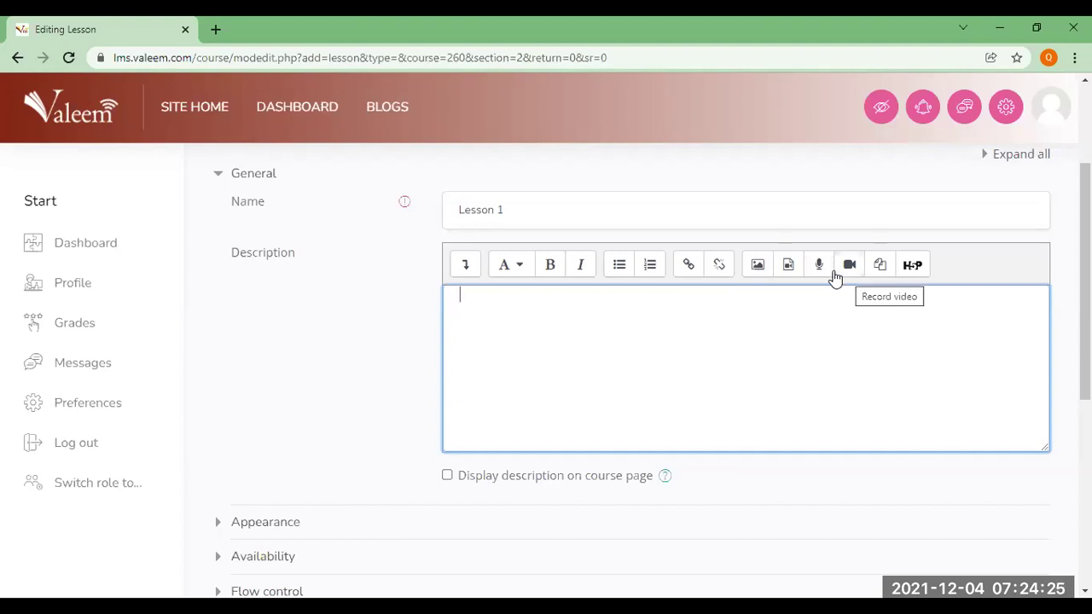
click(788, 267)
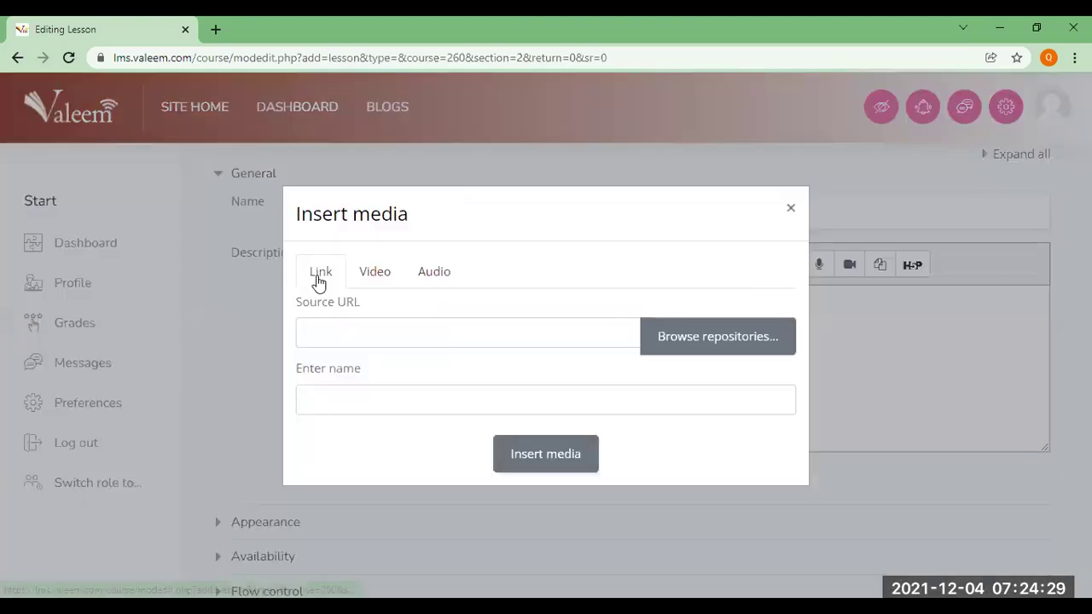
click(372, 275)
click(434, 276)
click(381, 275)
click(423, 337)
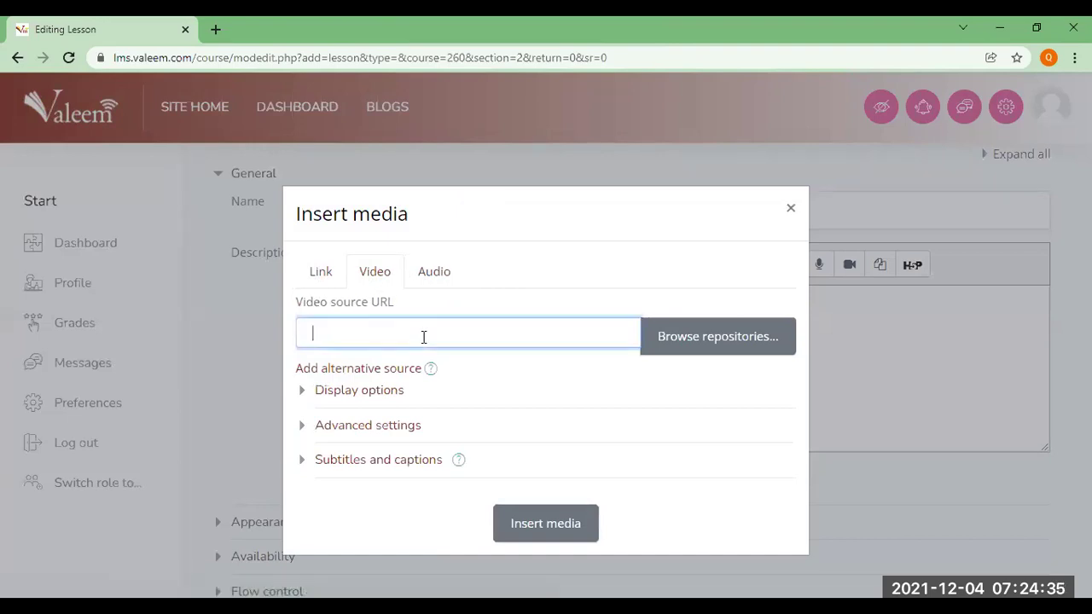
Step: Search Google in a new browser tab for "hello song youtube"
click(216, 31)
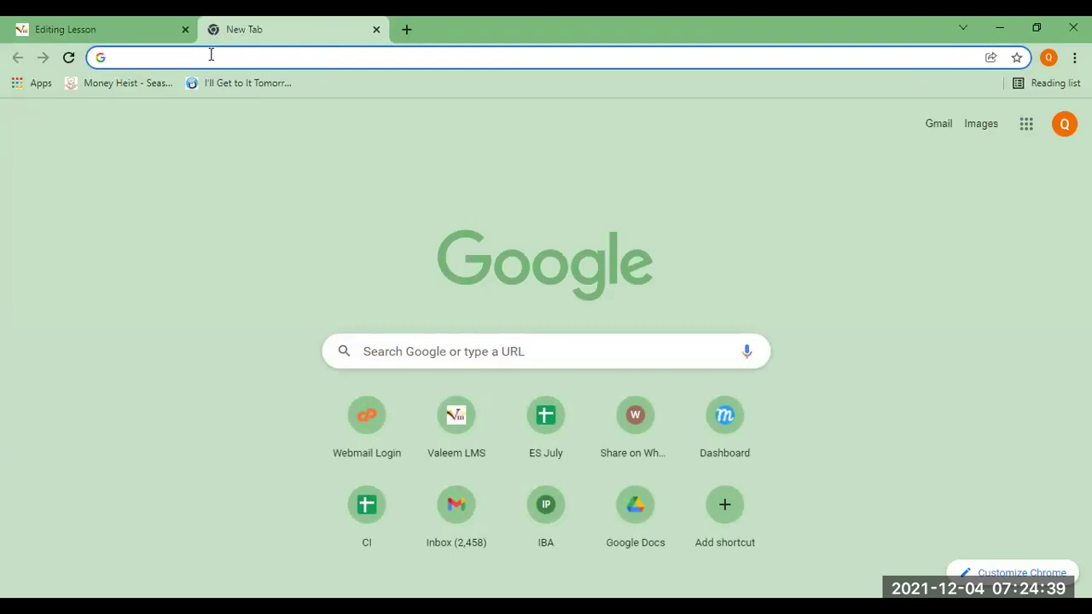
text(hello )
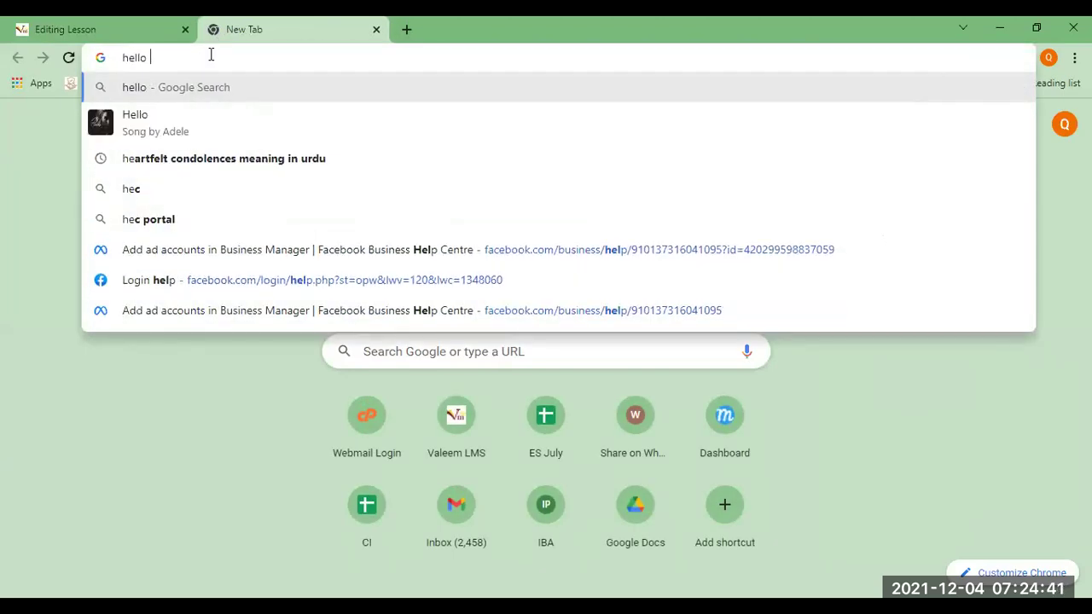
text(song)
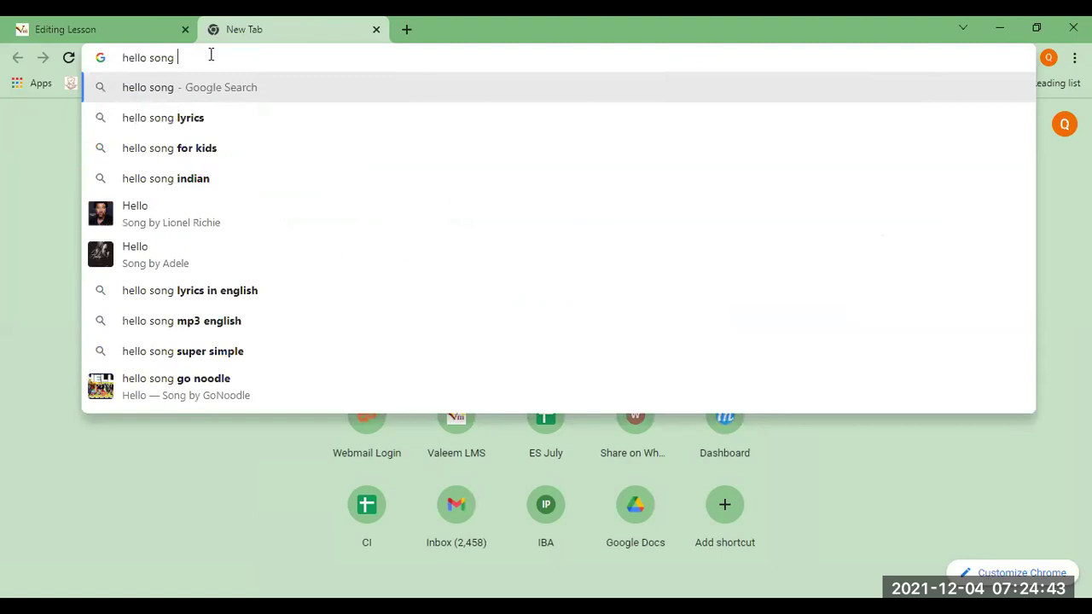
text( from)
key(BackSpace)
key(BackSpace)
key(BackSpace)
key(BackSpace)
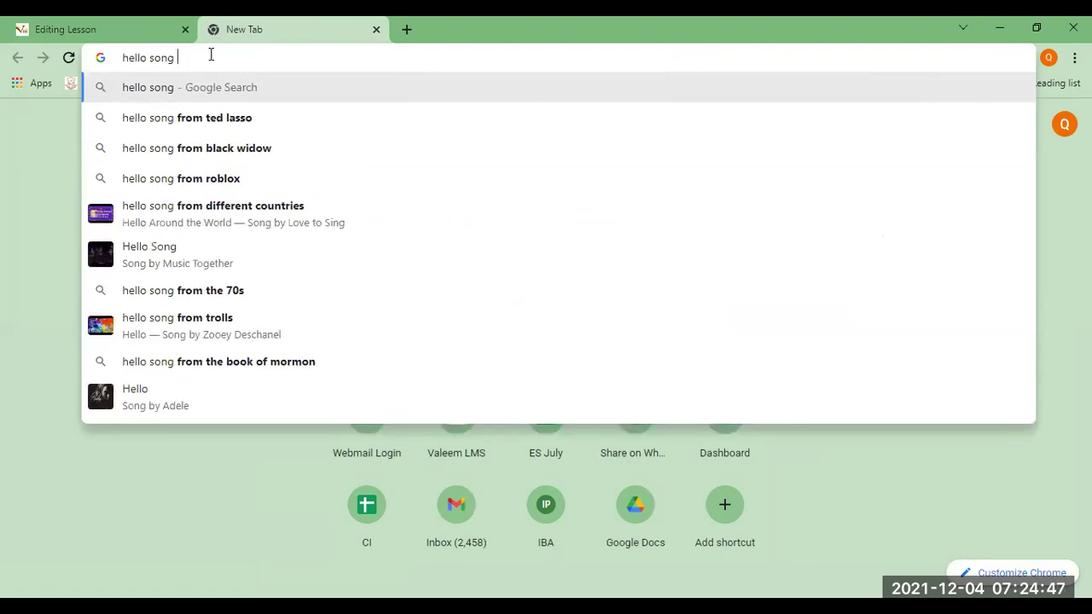
text(yoitube)
key(Return)
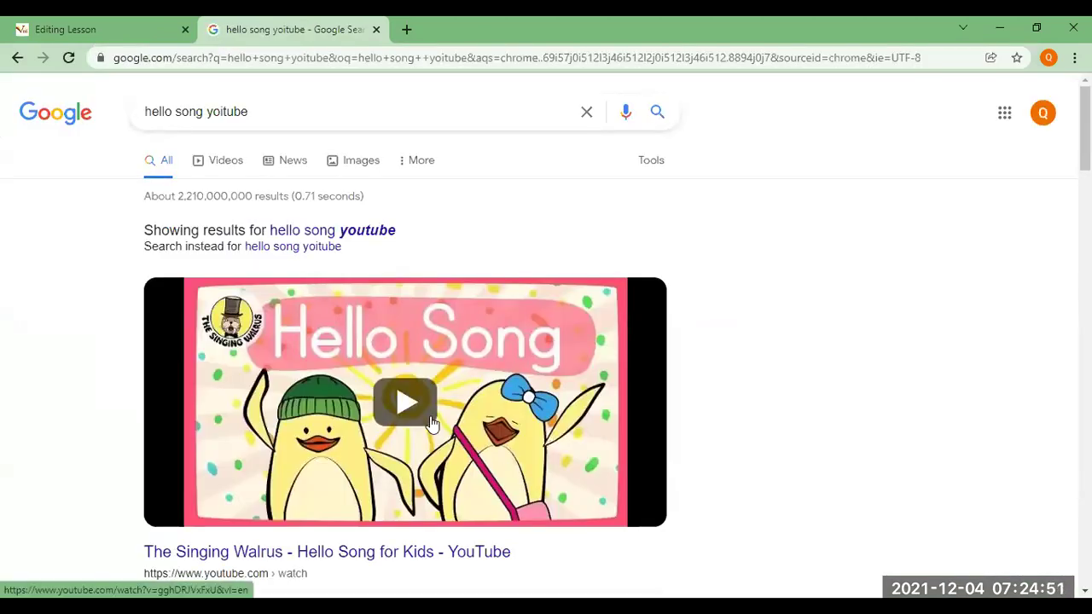
Step: Open The Singing Walrus "Hello Song for Kids" video on YouTube, pause it and copy its share link
click(432, 424)
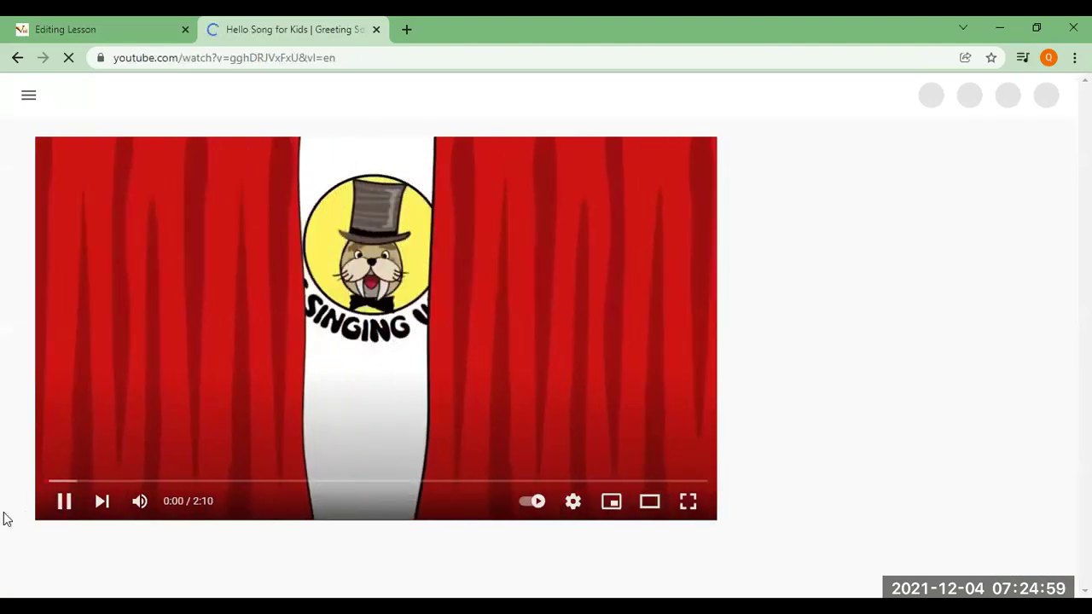
click(66, 504)
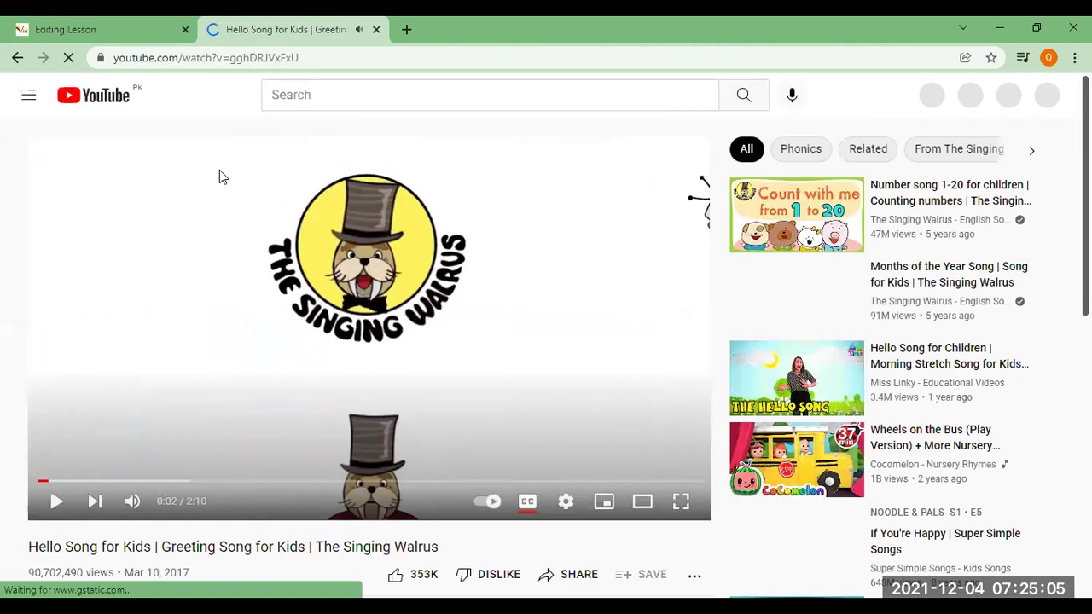
click(111, 65)
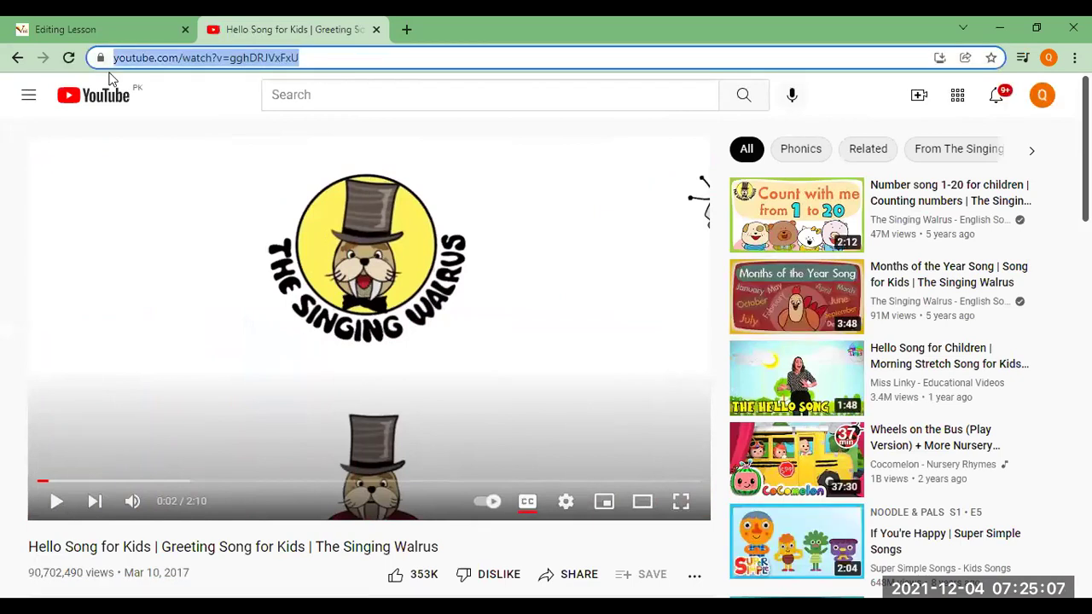
click(567, 574)
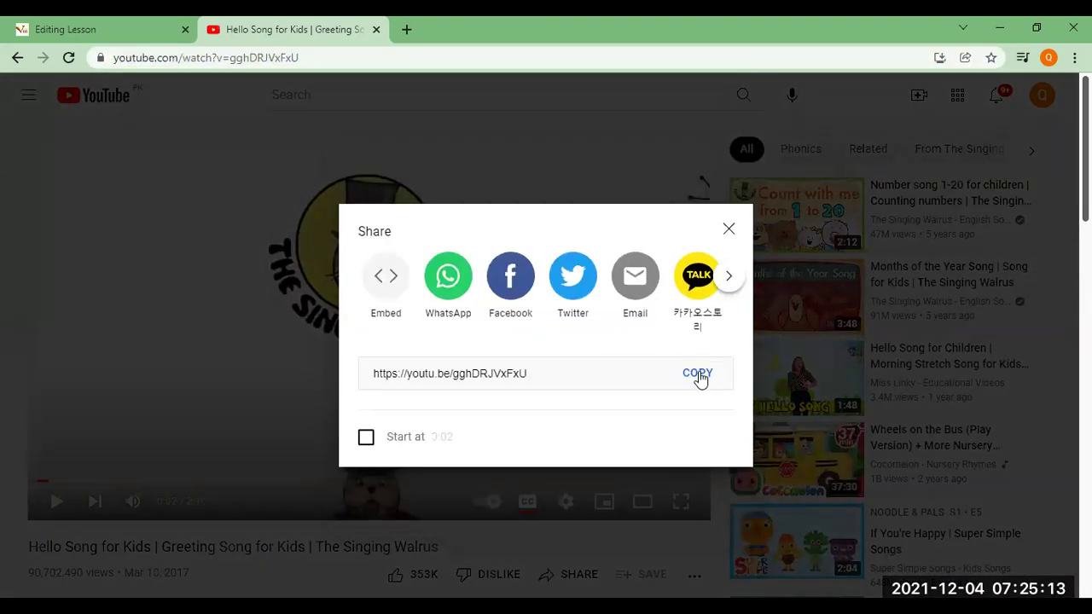
click(697, 375)
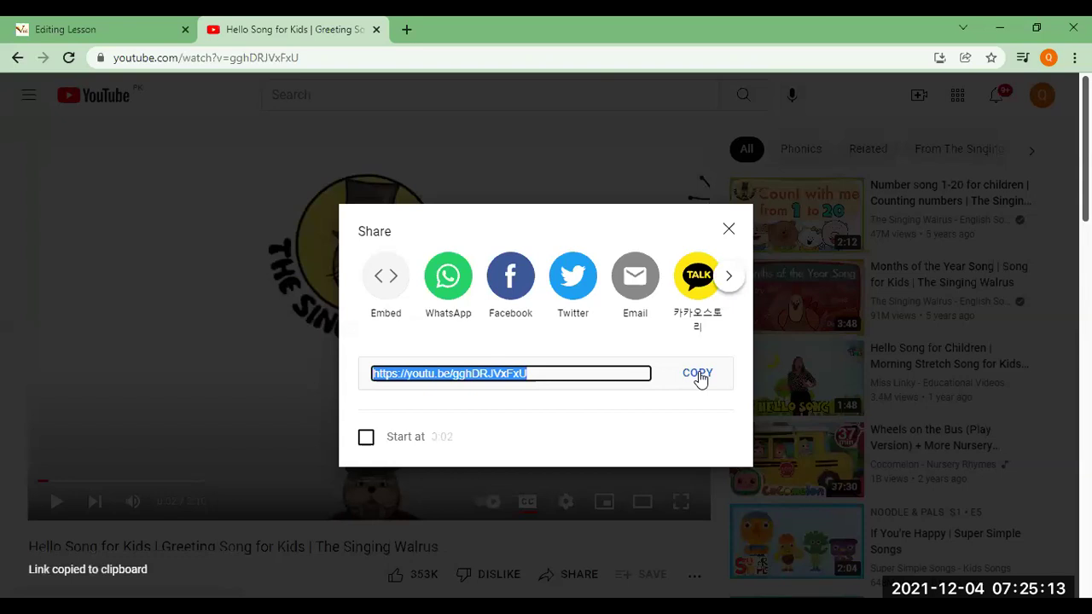
click(75, 23)
key(ctrl+v)
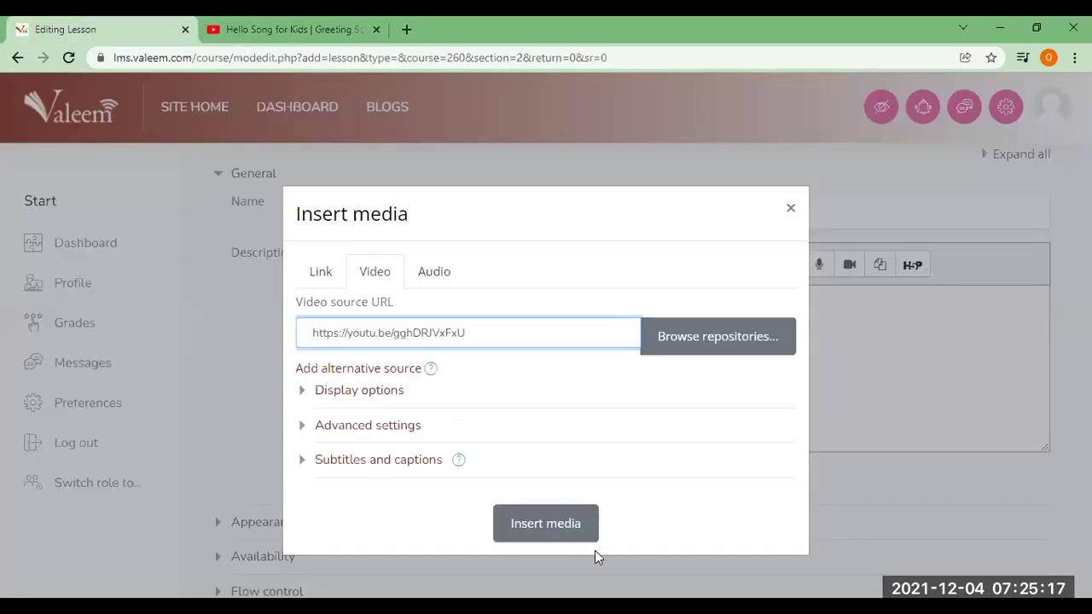
click(565, 529)
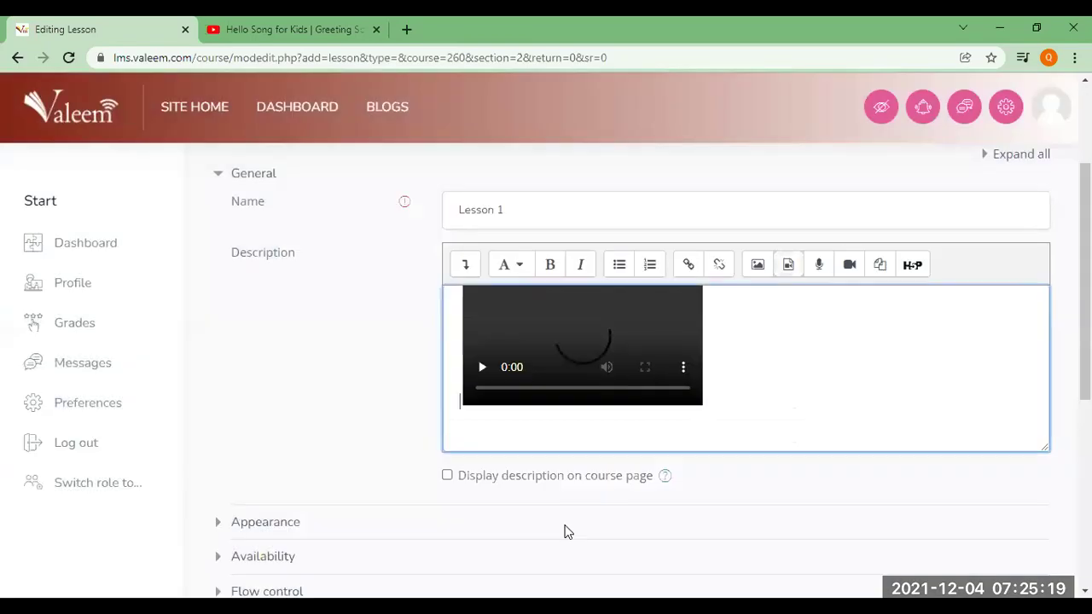
Step: Save the new Lesson 1 with its embedded video and display it
scroll(486, 383, down, 1)
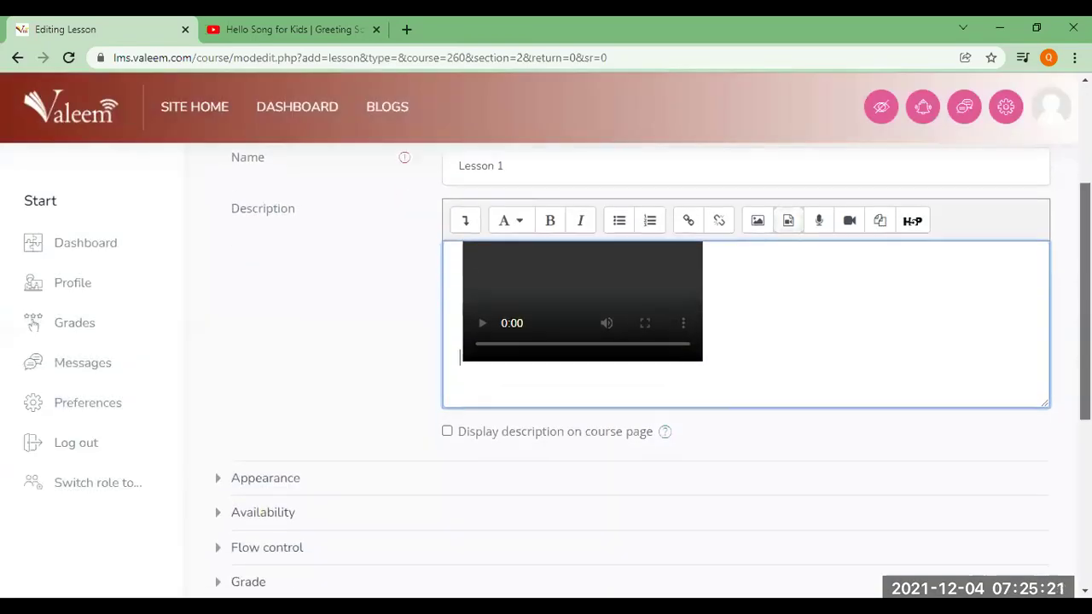
scroll(609, 435, down, 4)
click(696, 494)
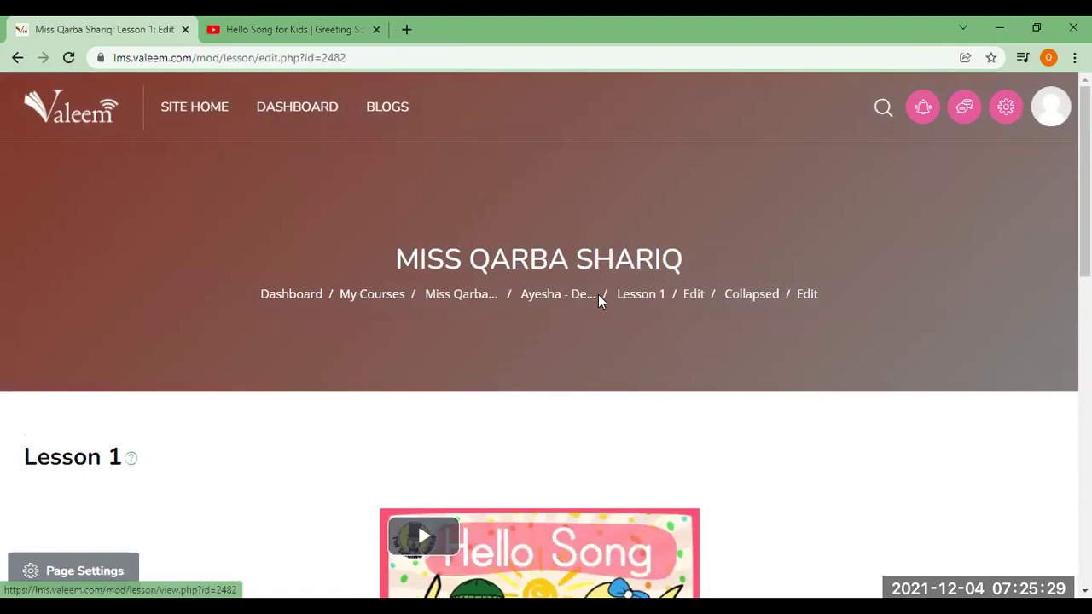
Step: Return to the course, reopen Lesson 1 from the student's December section, and briefly play its embedded video before pausing it
click(563, 301)
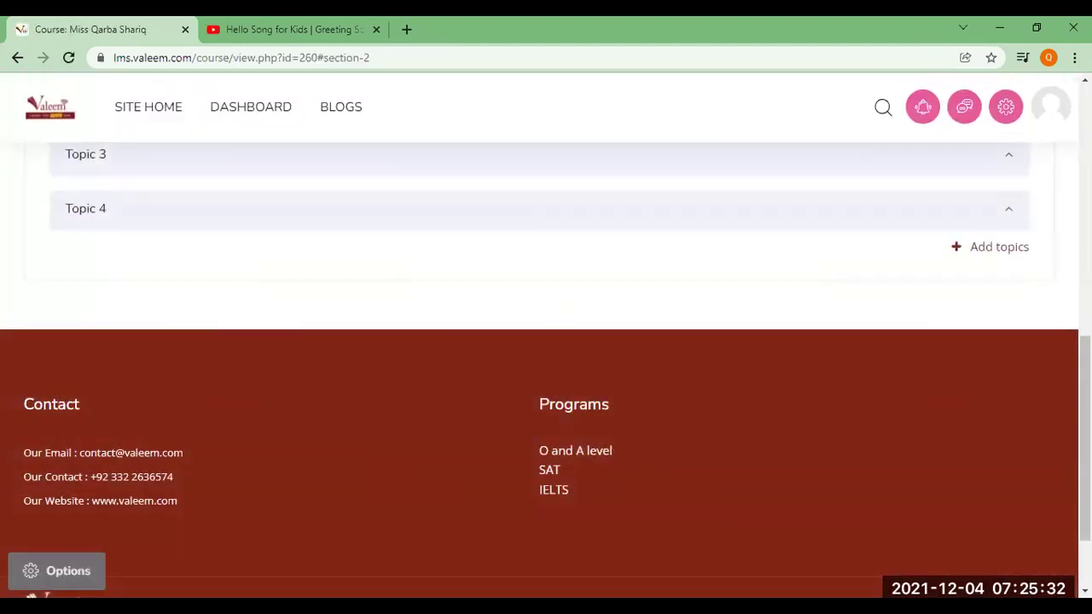
drag(1085, 439, 1085, 389)
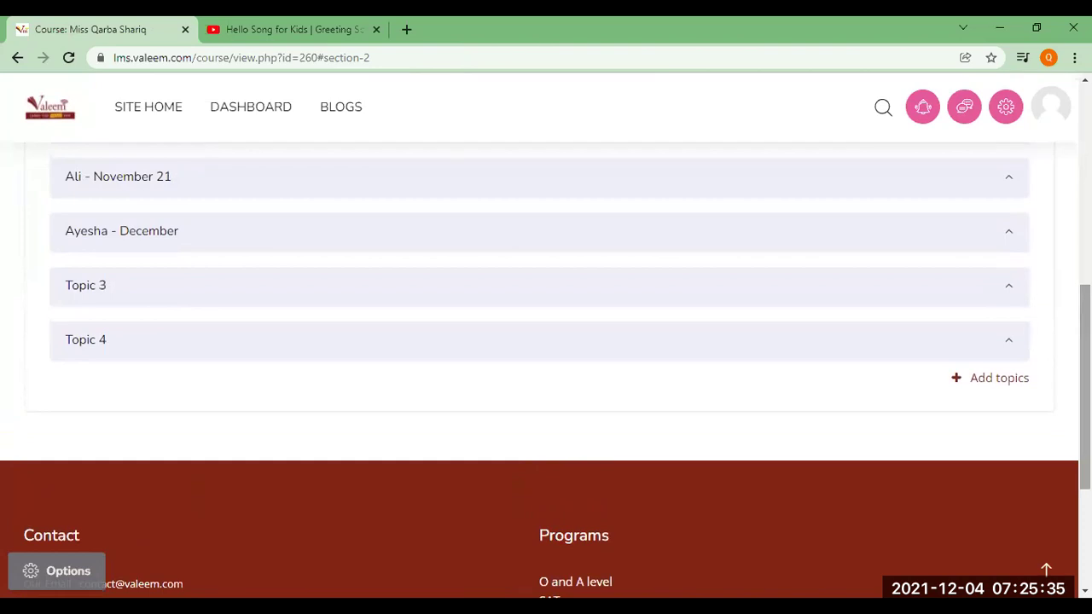
click(121, 235)
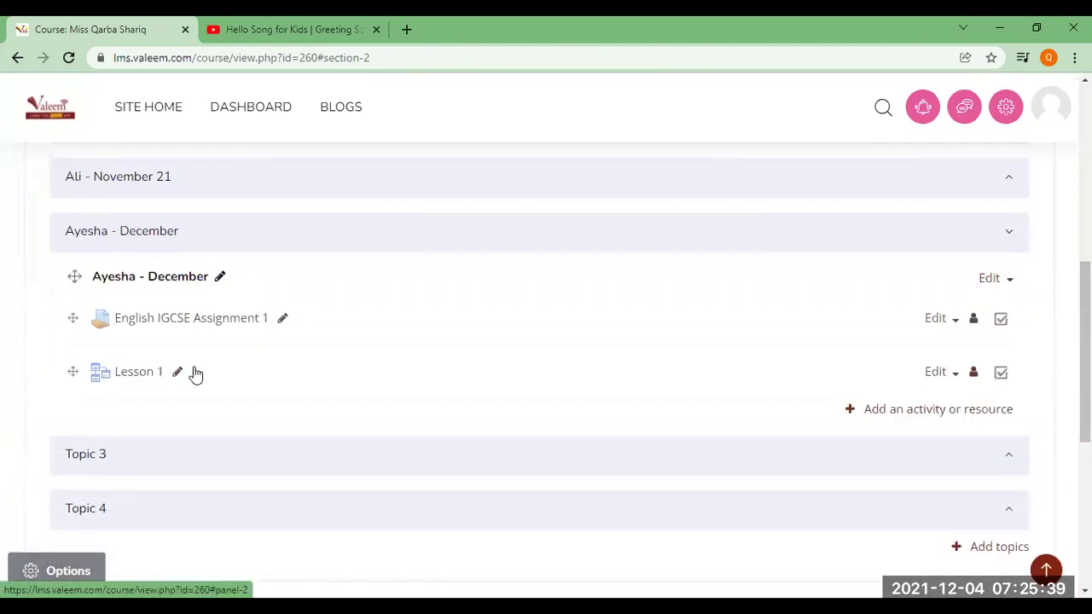
click(147, 376)
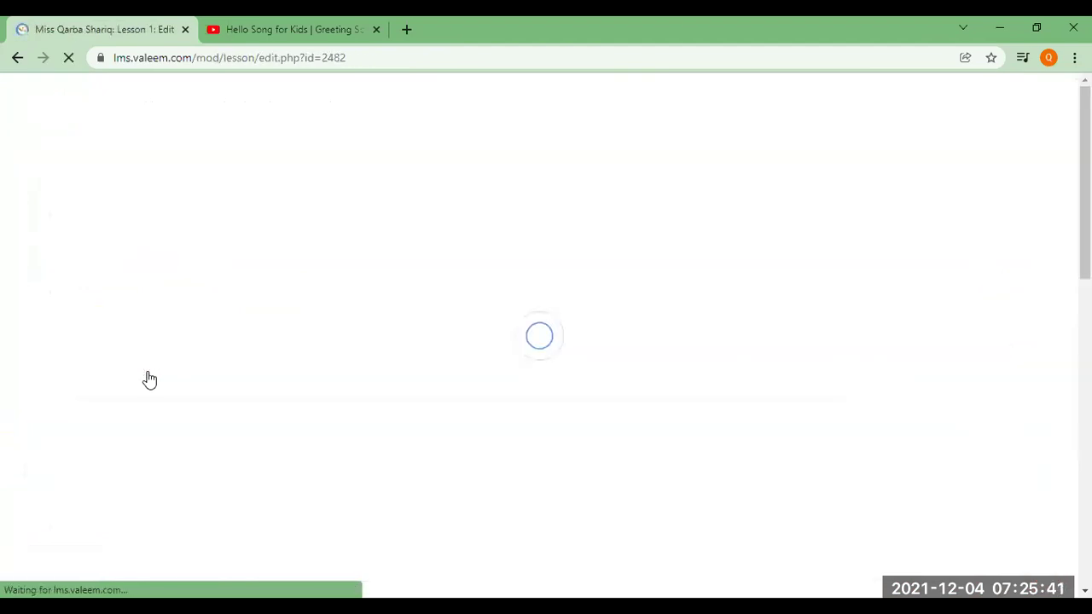
scroll(452, 302, down, 3)
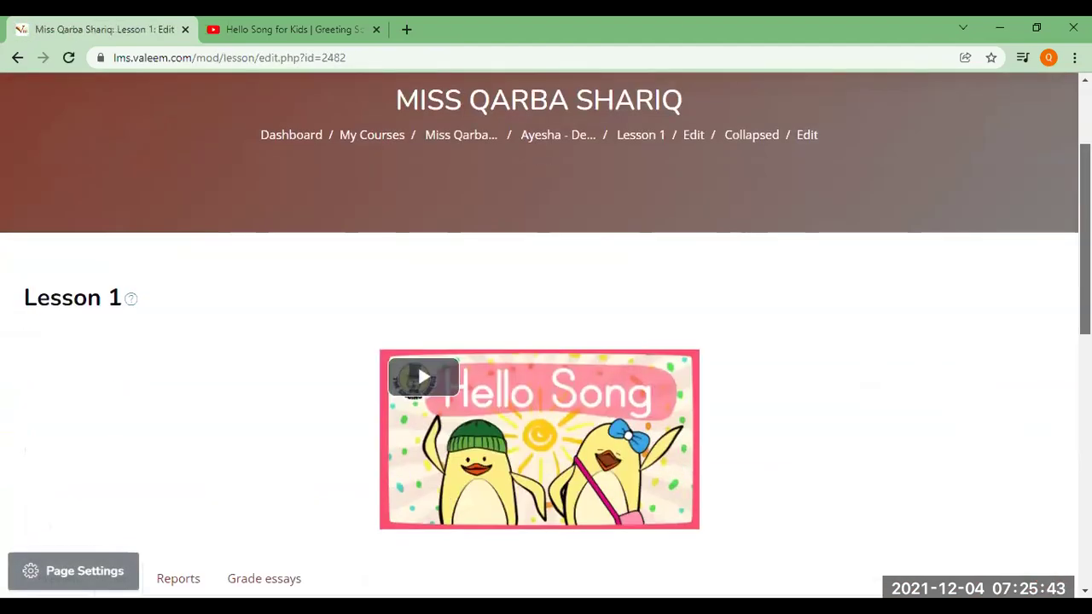
click(453, 303)
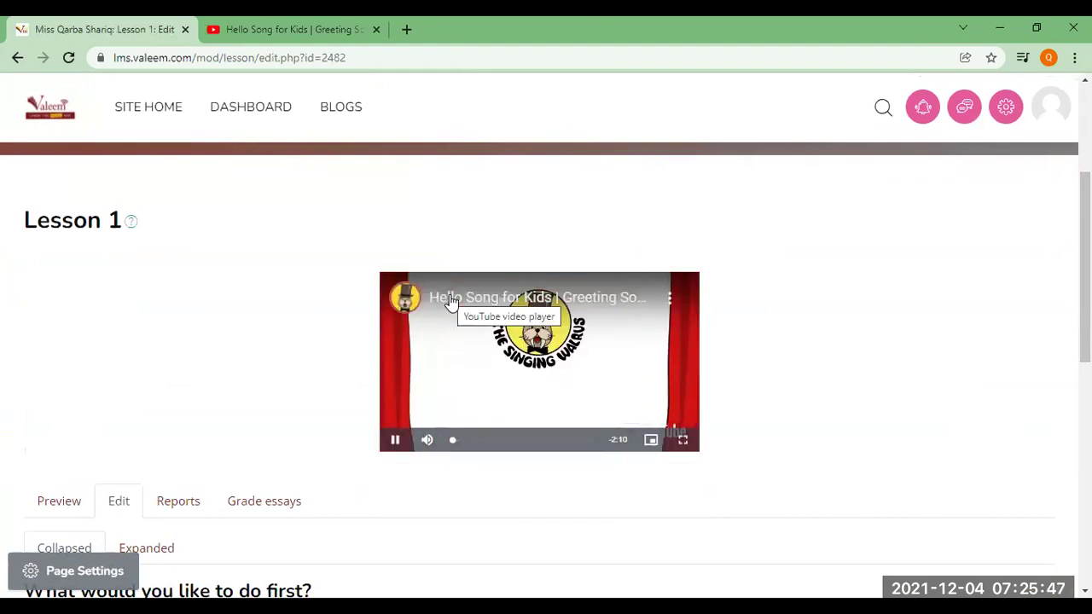
click(396, 441)
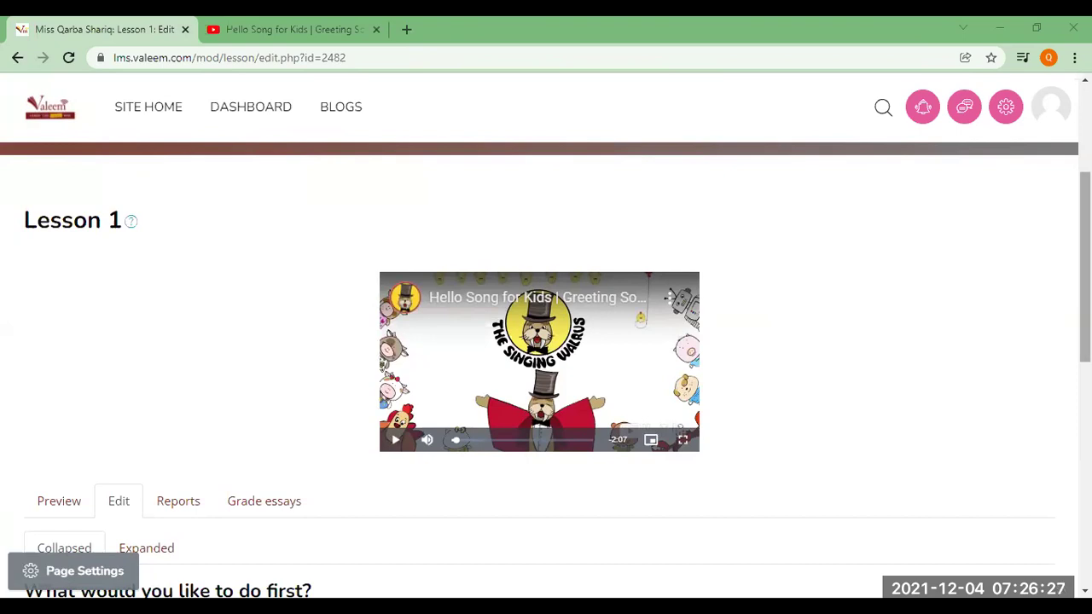
Step: Go back to the course, expand the student's December section and view the available editing options for Lesson 1
scroll(899, 295, up, 3)
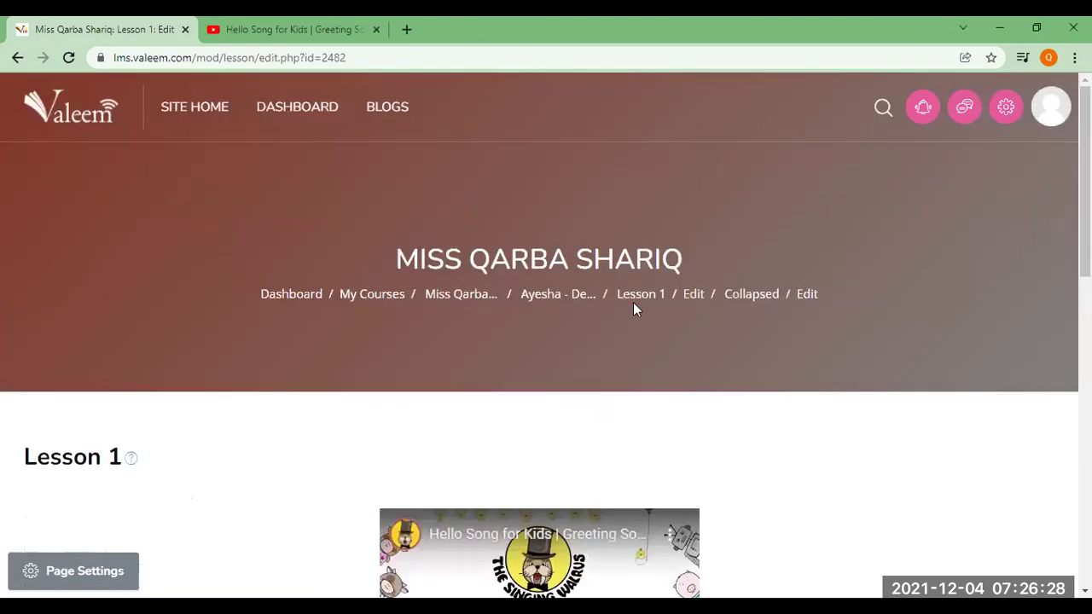
click(551, 294)
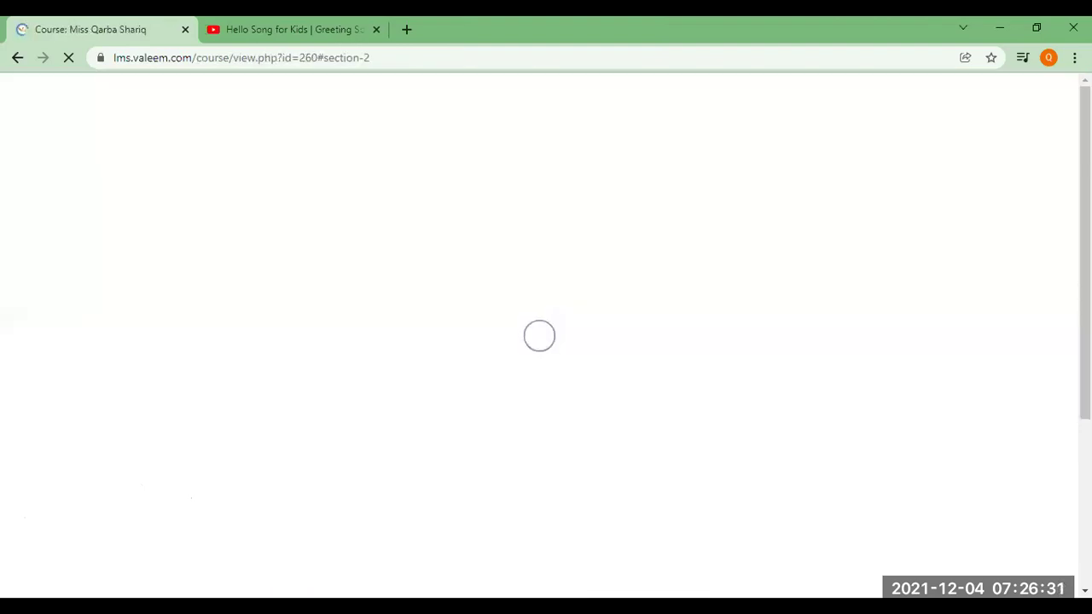
scroll(546, 341, up, 1)
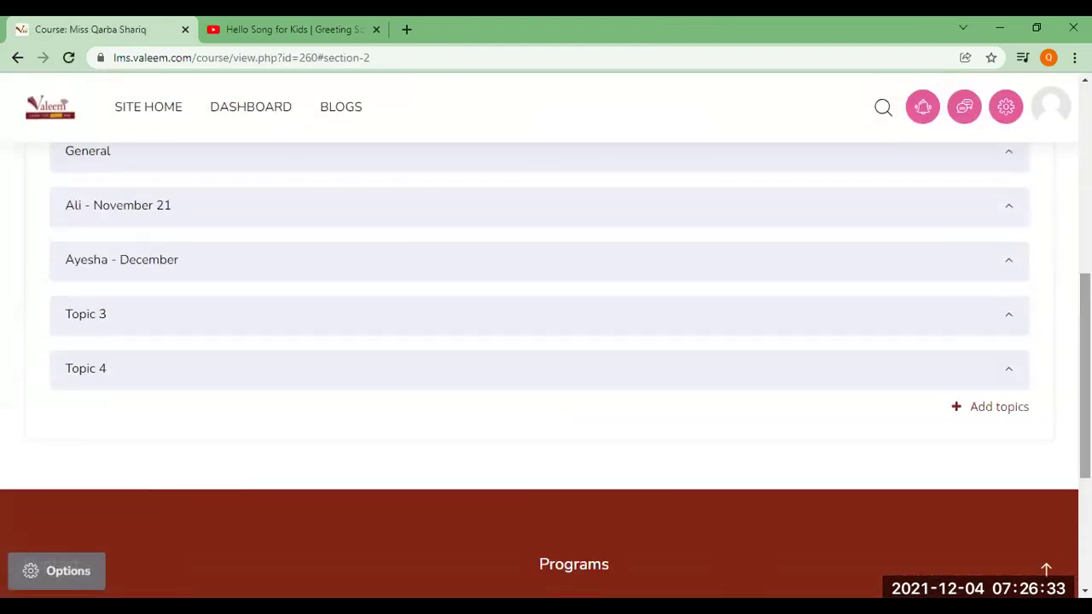
click(982, 284)
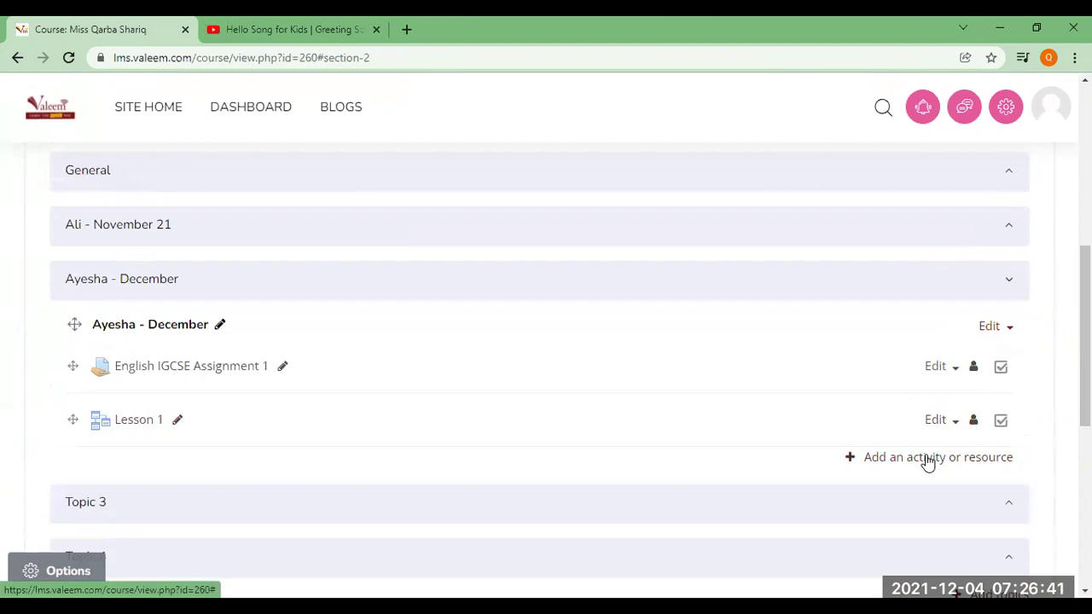
click(943, 420)
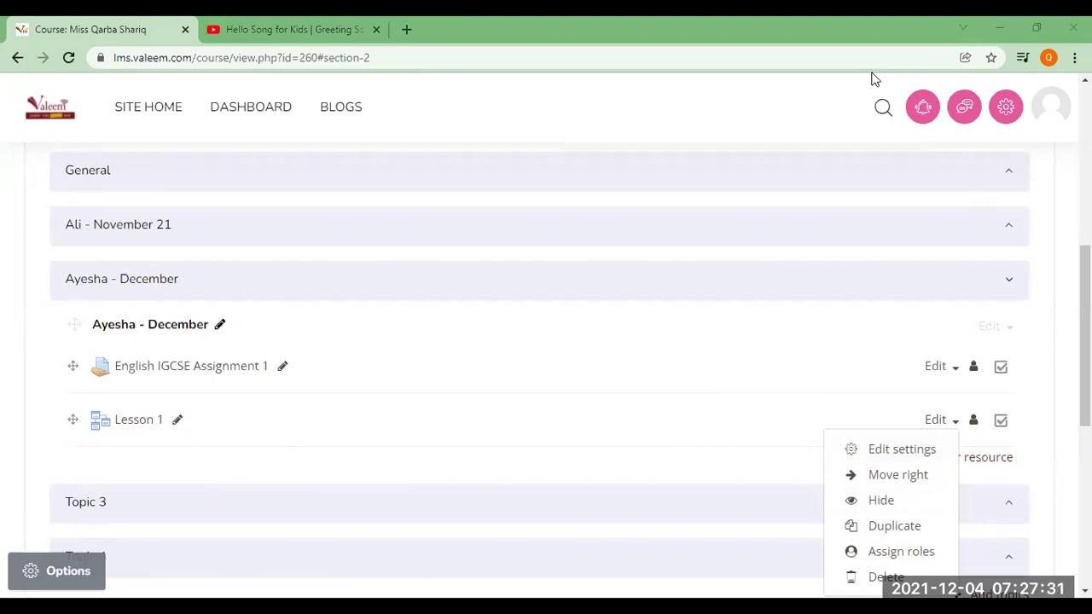
Step: Switch to the LMS Essentials presentation in PowerPoint and present the slides from Video Lessons through Assignments to Quiz
key(alt+Tab)
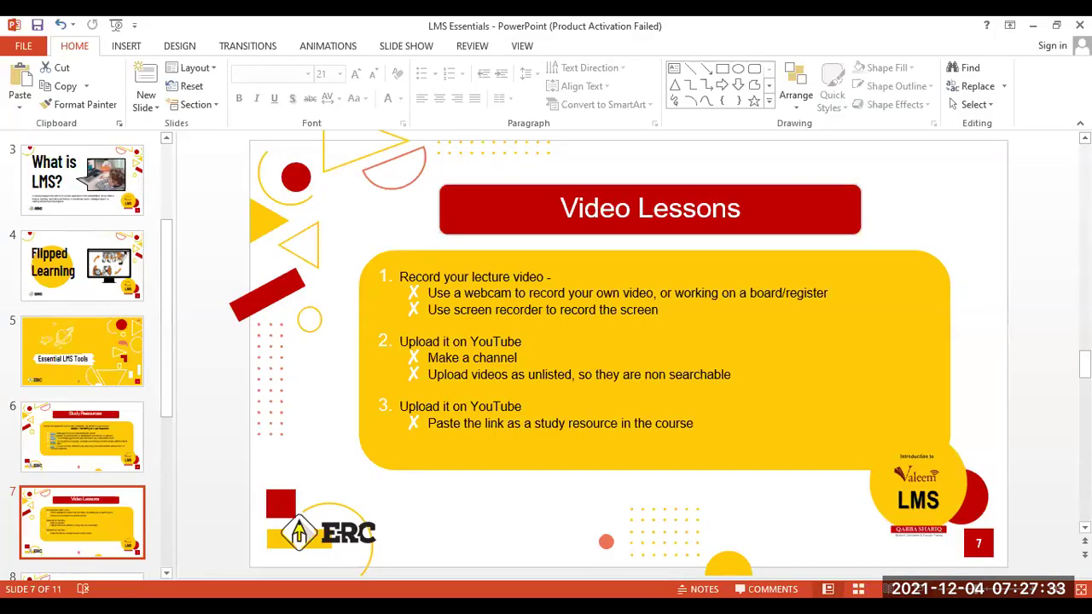
key(shift+F5)
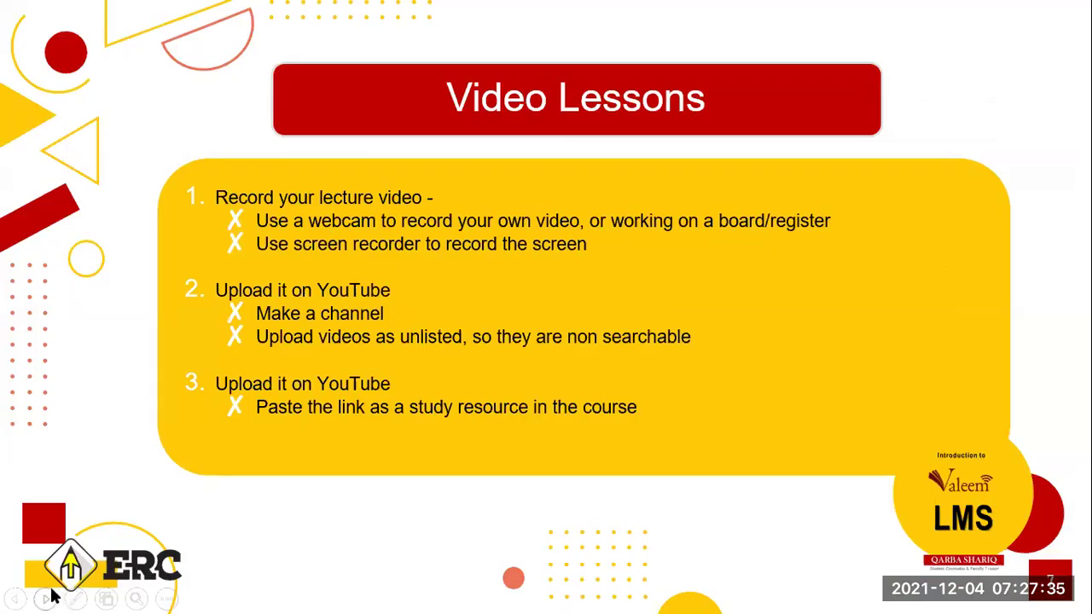
click(47, 599)
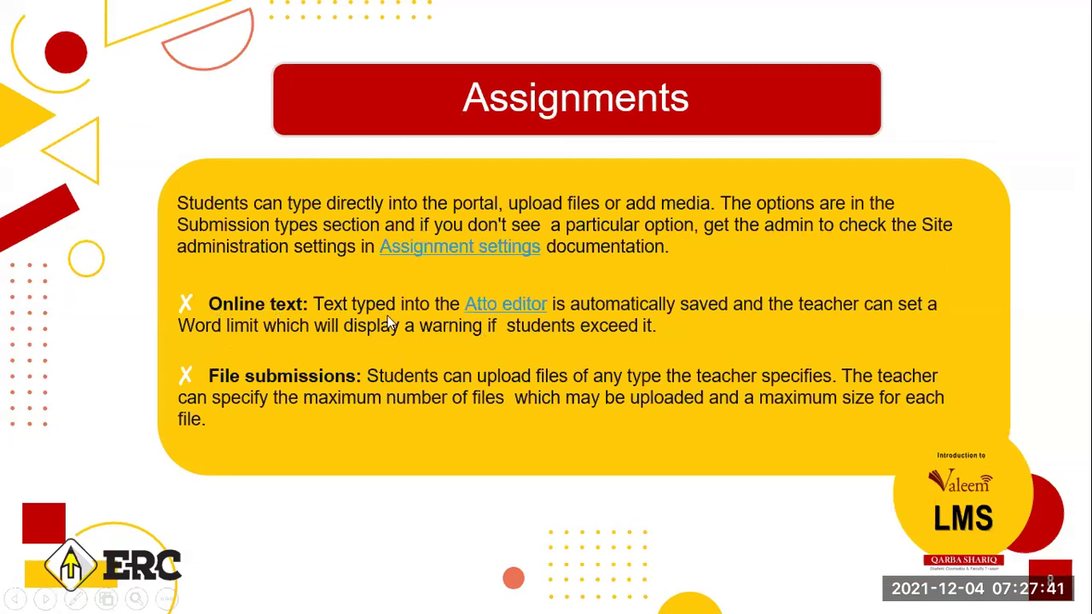
click(45, 598)
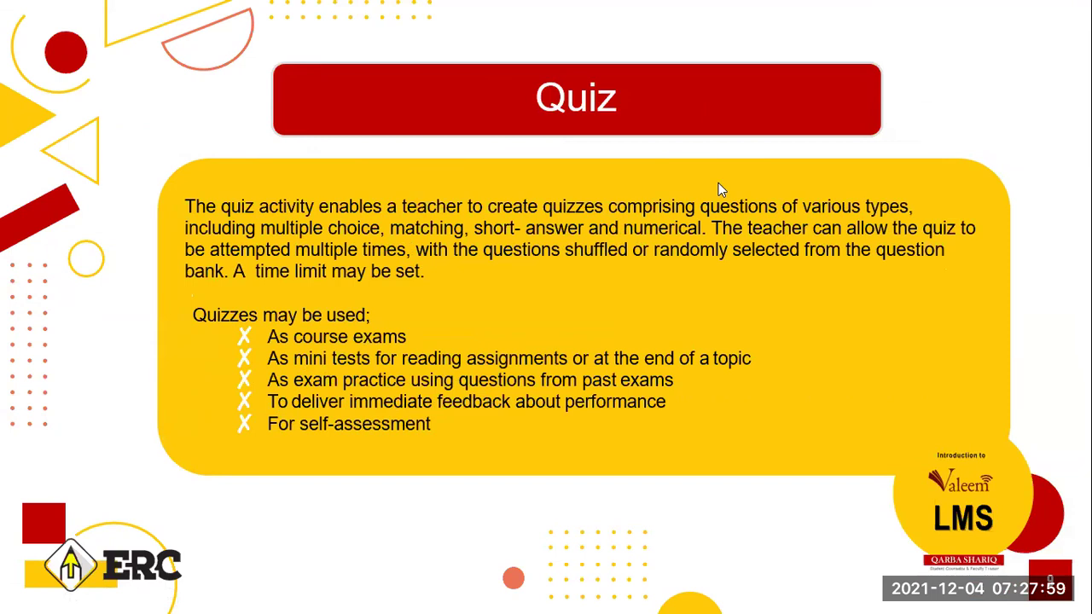
Step: Switch back to the course in Chrome and add a Quiz activity to the student's December section
key(alt+Tab)
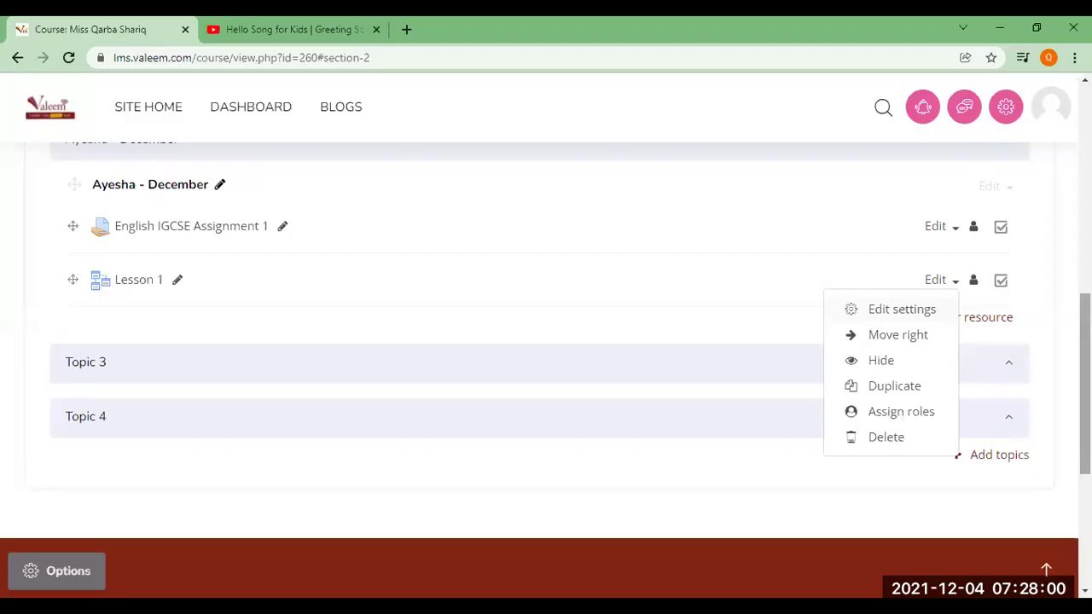
click(988, 320)
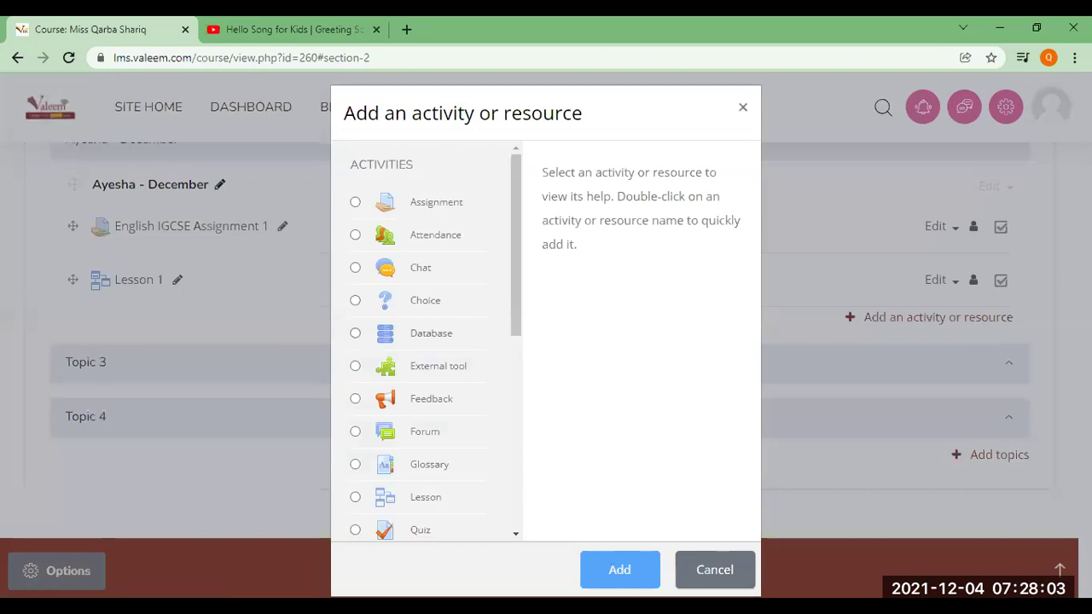
drag(513, 313, 514, 395)
click(355, 363)
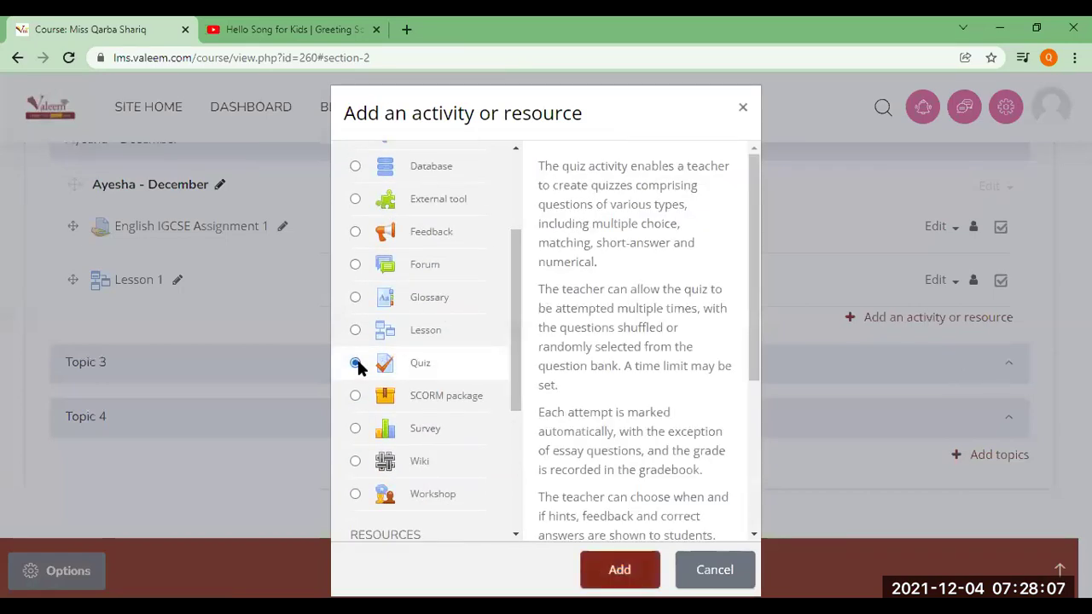
click(606, 572)
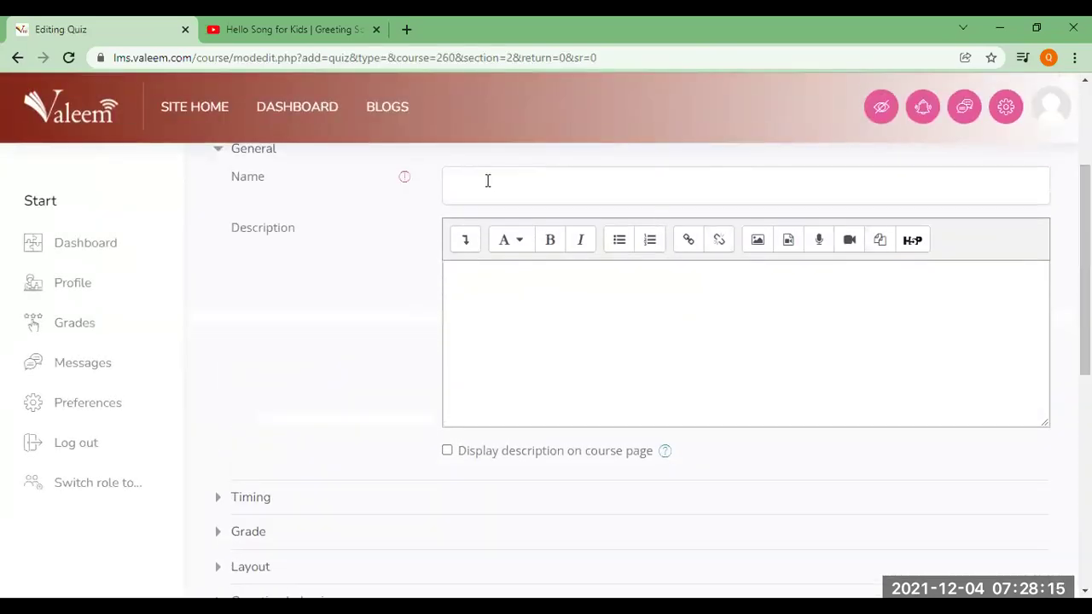
Step: Name the quiz "Quiz 1", then save and display it
click(529, 185)
text(Quiz)
text( 3)
scroll(529, 185, down, 3)
scroll(546, 342, down, 2)
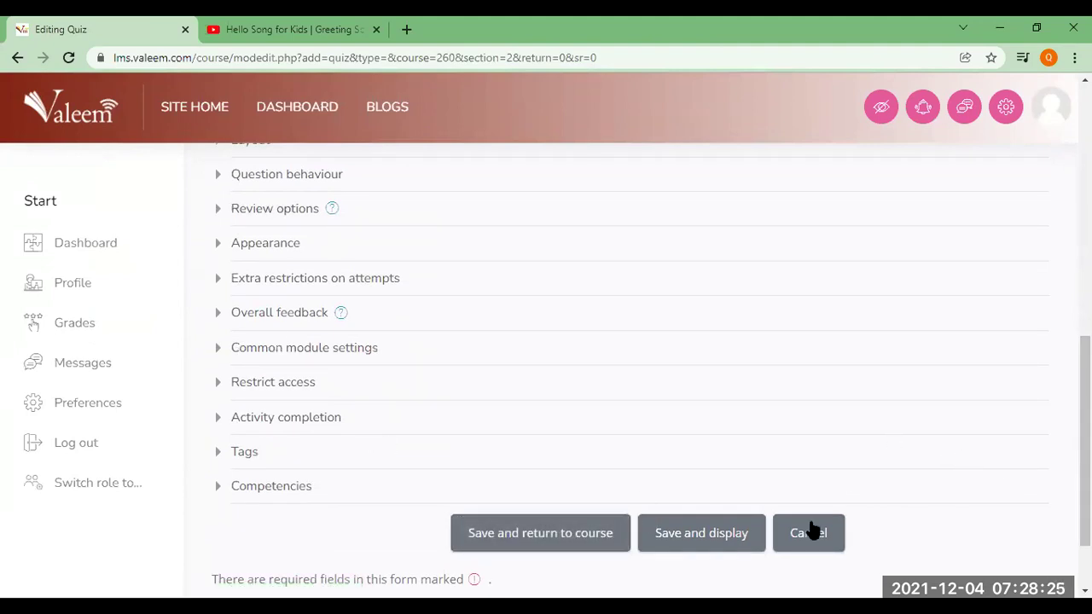
click(703, 531)
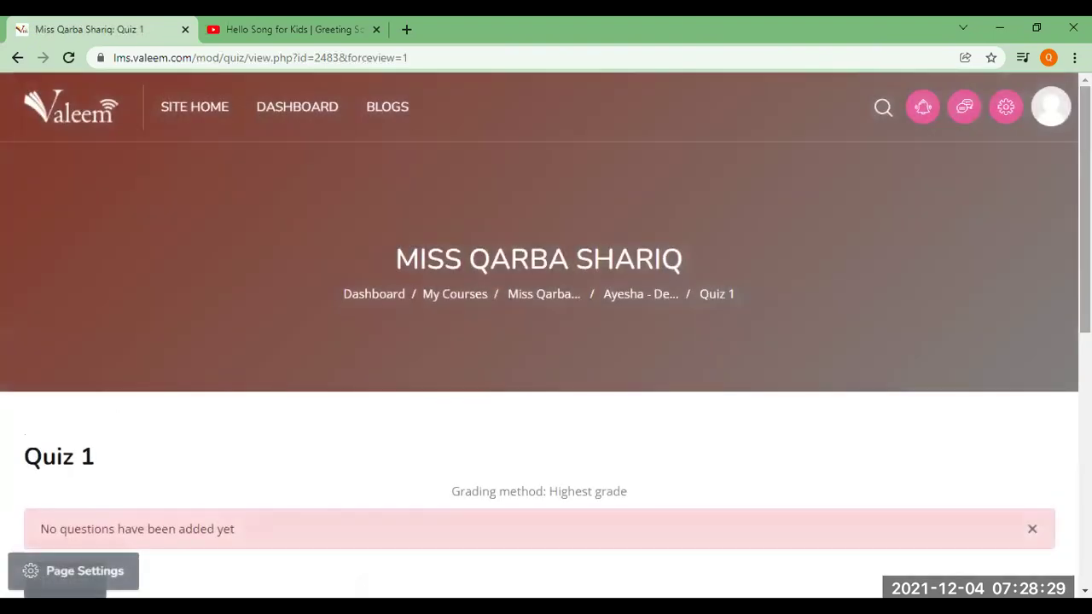
Step: Start editing Quiz 1 and add a new question of the Multiple choice type
scroll(699, 362, down, 3)
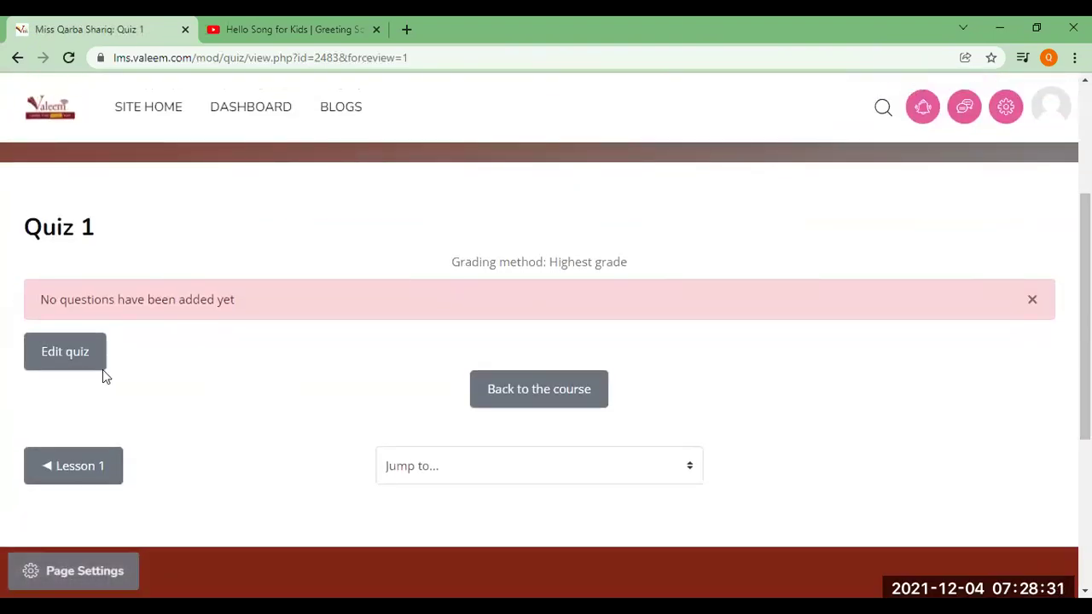
click(72, 366)
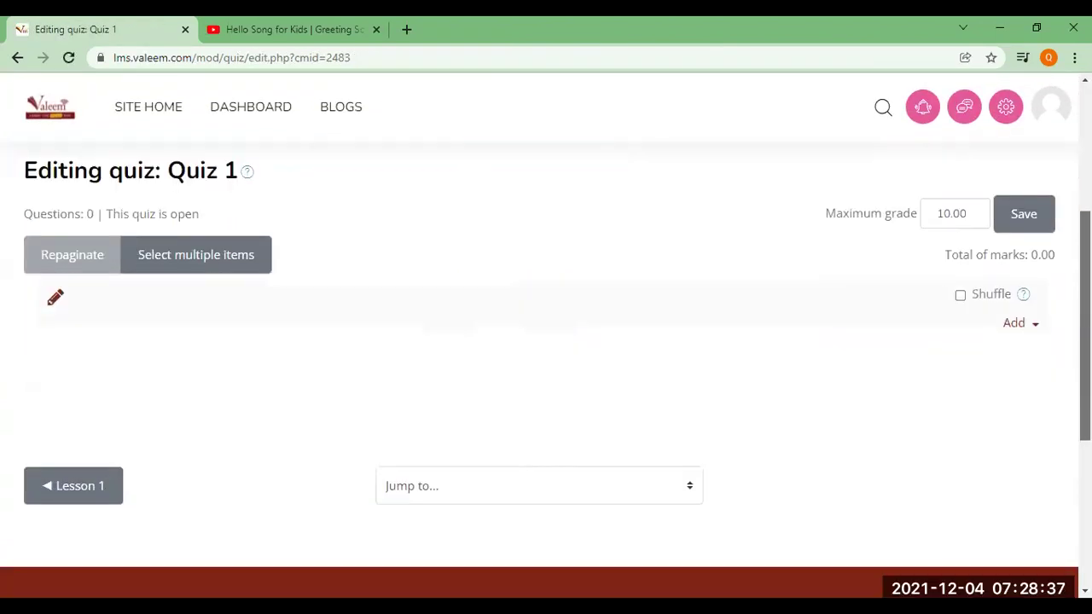
scroll(546, 341, down, 1)
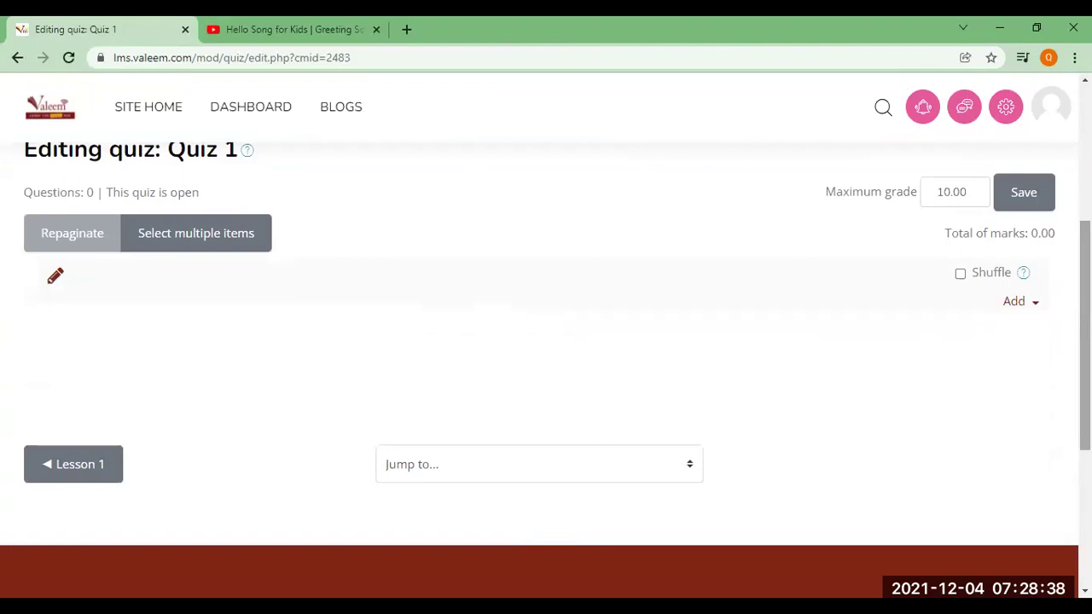
click(1016, 302)
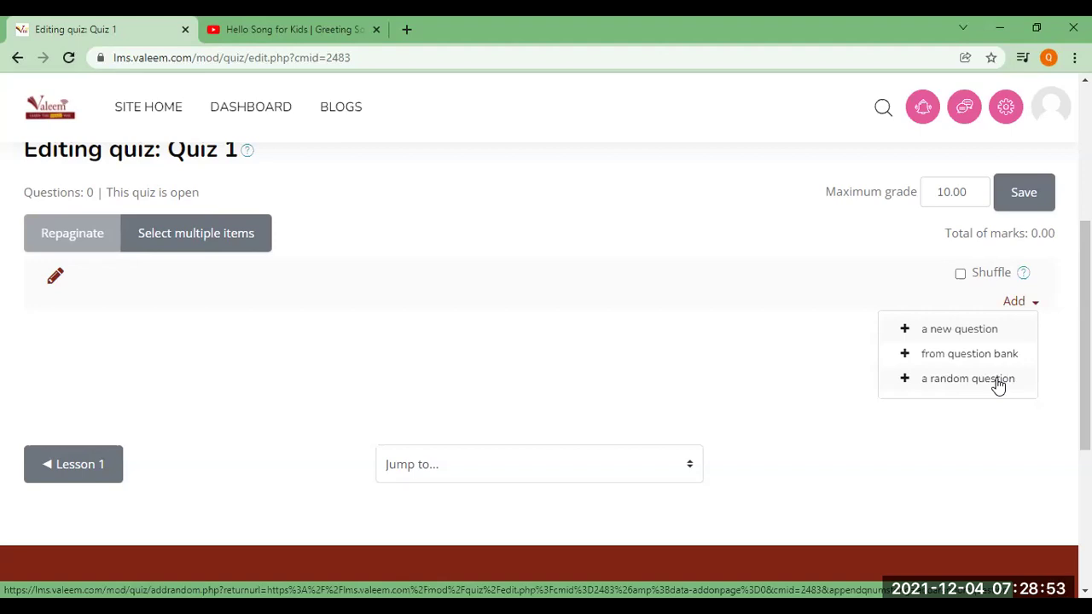
click(944, 333)
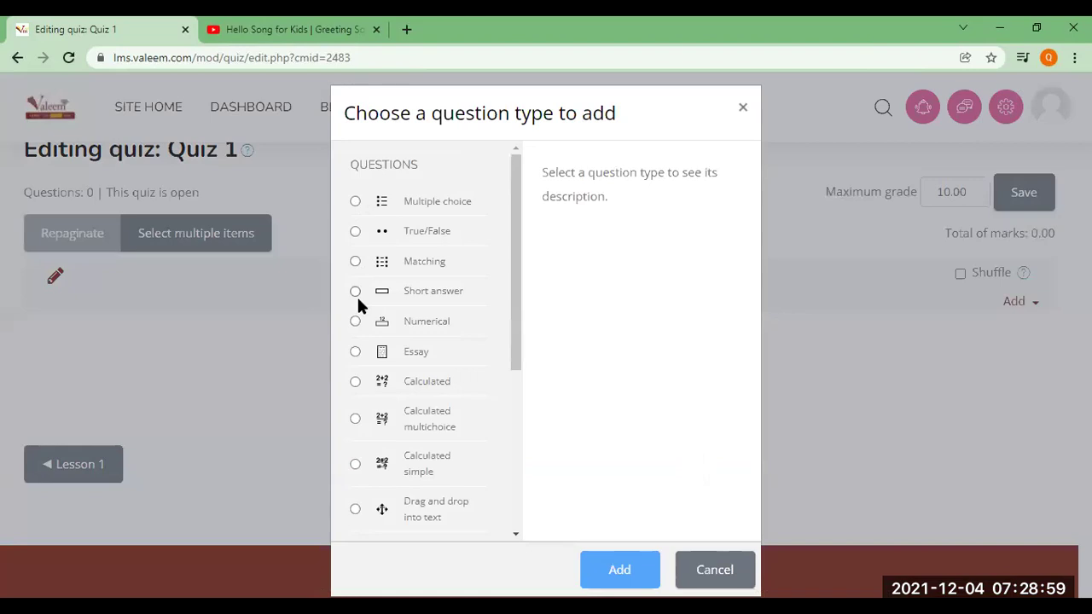
click(355, 205)
click(619, 571)
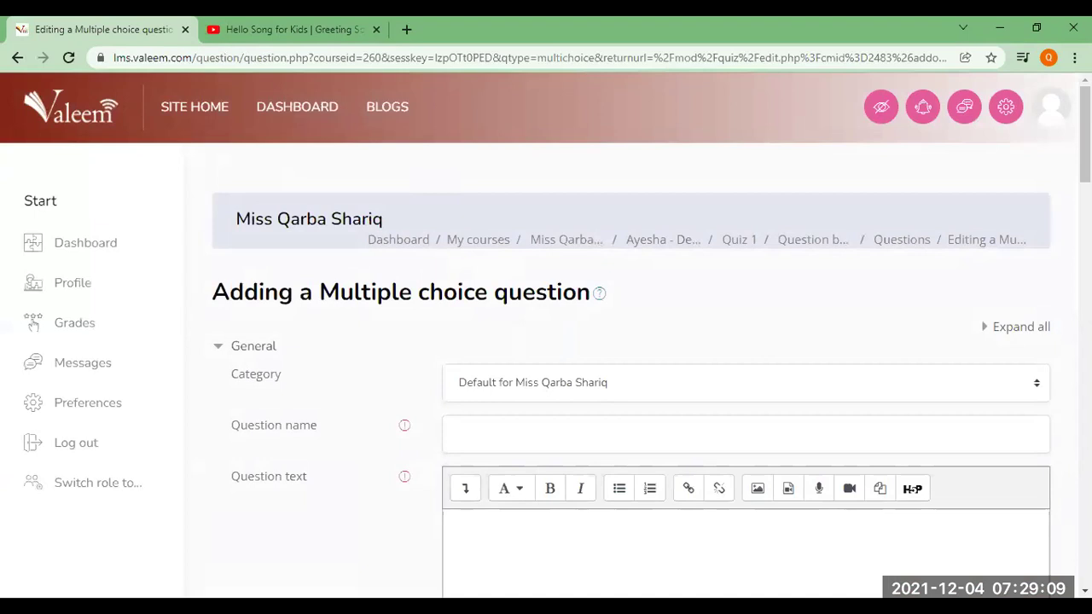
Step: Name the multiple choice question "Who is" followed by the student's first name and a question mark
scroll(168, 329, down, 2)
click(587, 293)
text(When Qu)
key(BackSpace)
key(BackSpace)
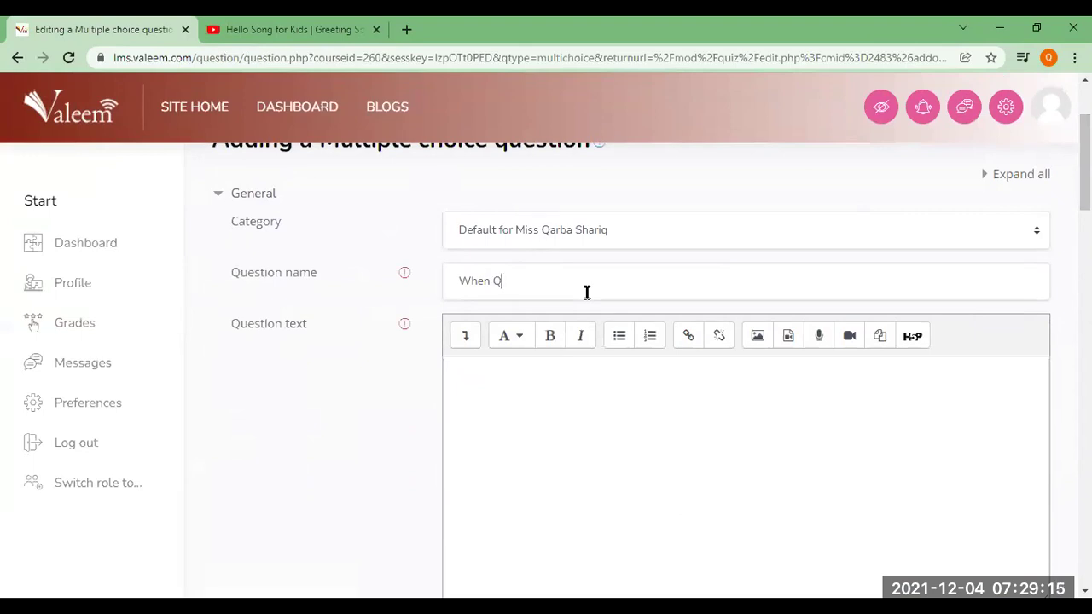
key(BackSpace)
key(BackSpace)
key(BackSpace)
text(o is Ali?)
Step: Copy the question name into the Question text of the multiple choice question
scroll(586, 292, down, 1)
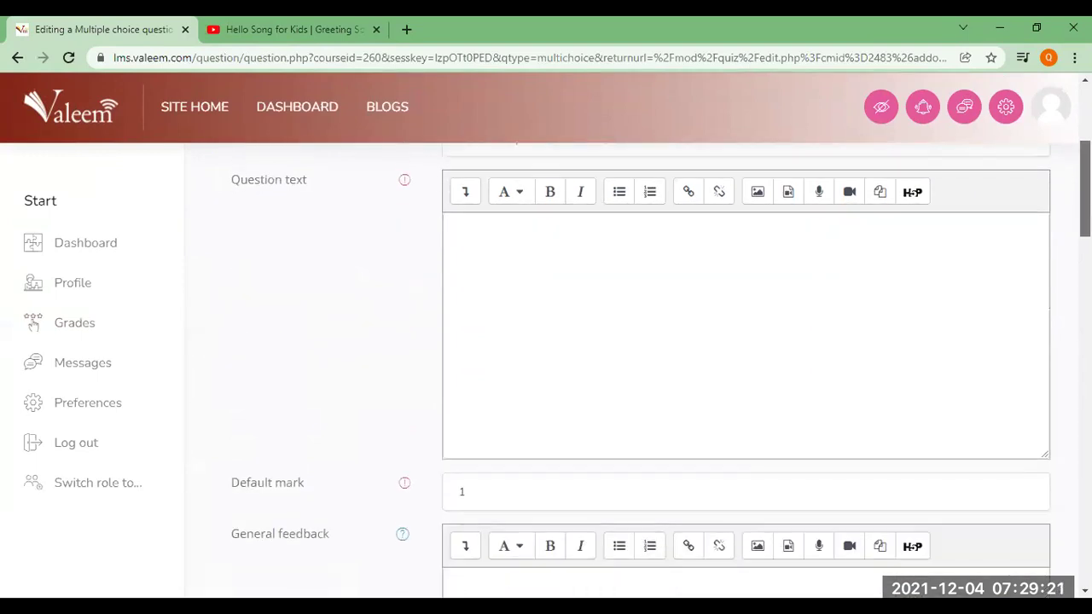
scroll(970, 236, up, 1)
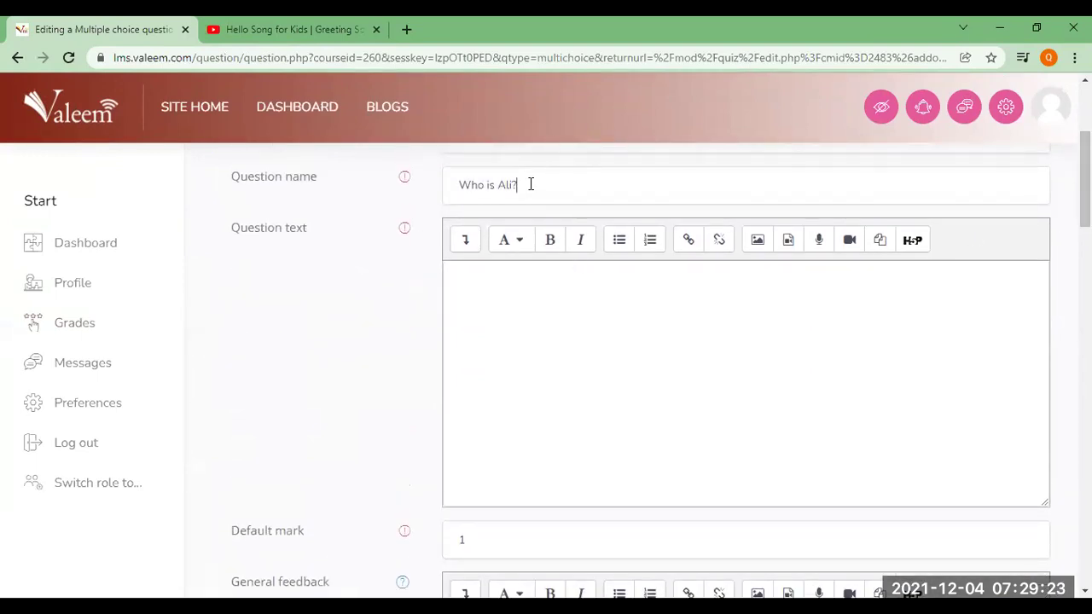
drag(516, 185, 302, 197)
key(ctrl+c)
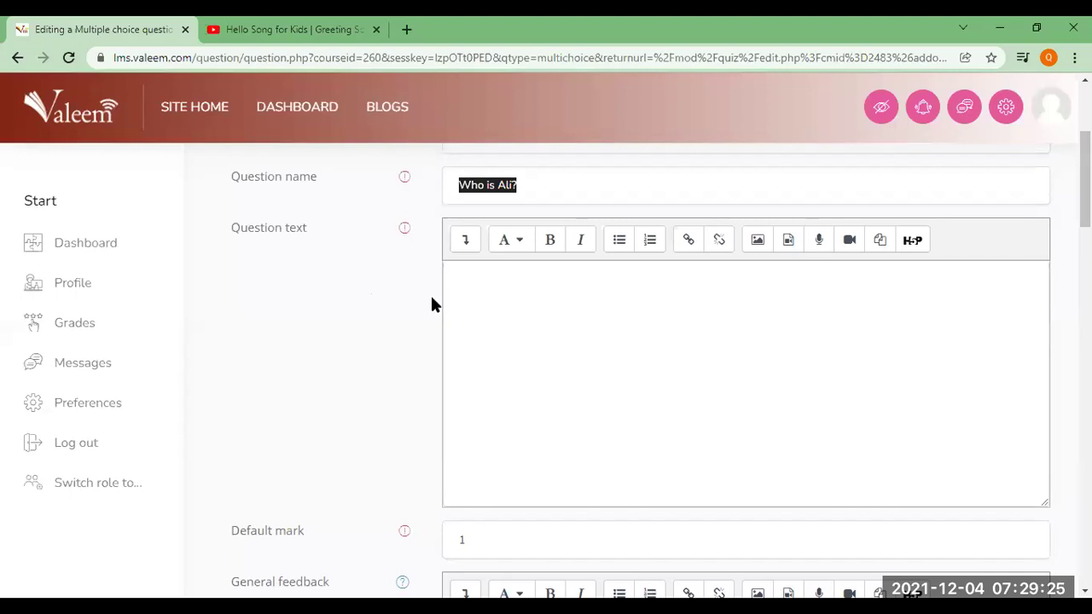
click(465, 295)
key(ctrl+v)
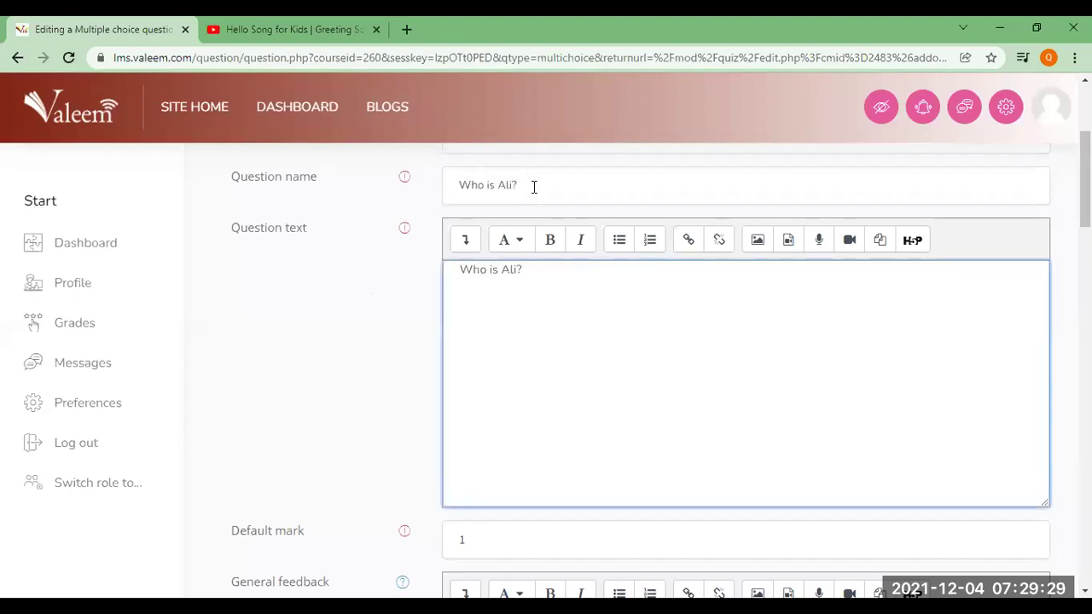
Step: Examine the question form's default mark, general feedback, one-or-multiple-answers, shuffle and choice numbering settings
triple_click(534, 185)
scroll(534, 186, down, 3)
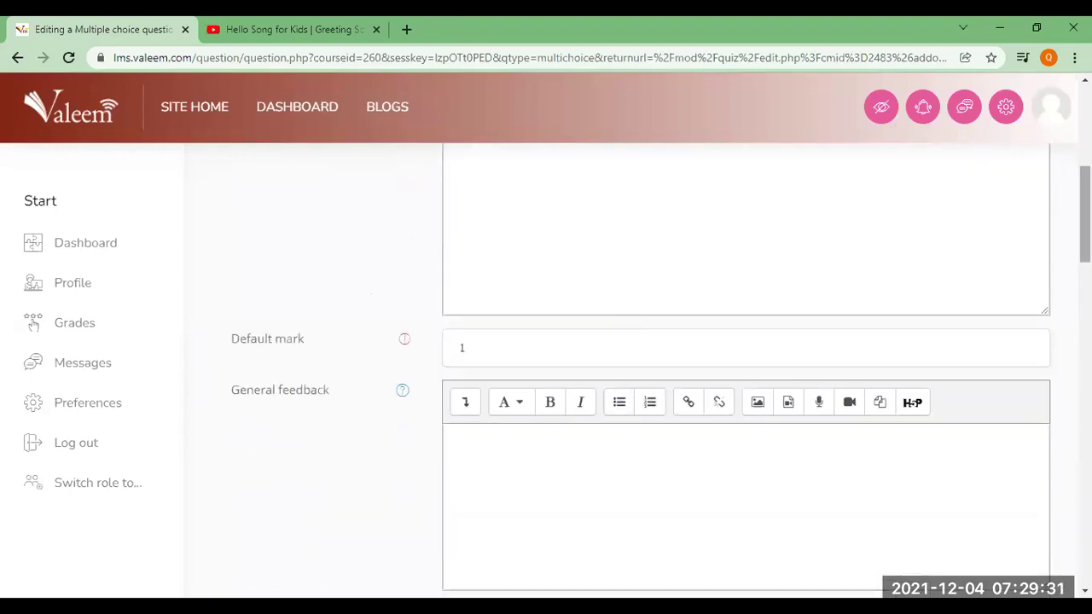
scroll(652, 370, down, 2)
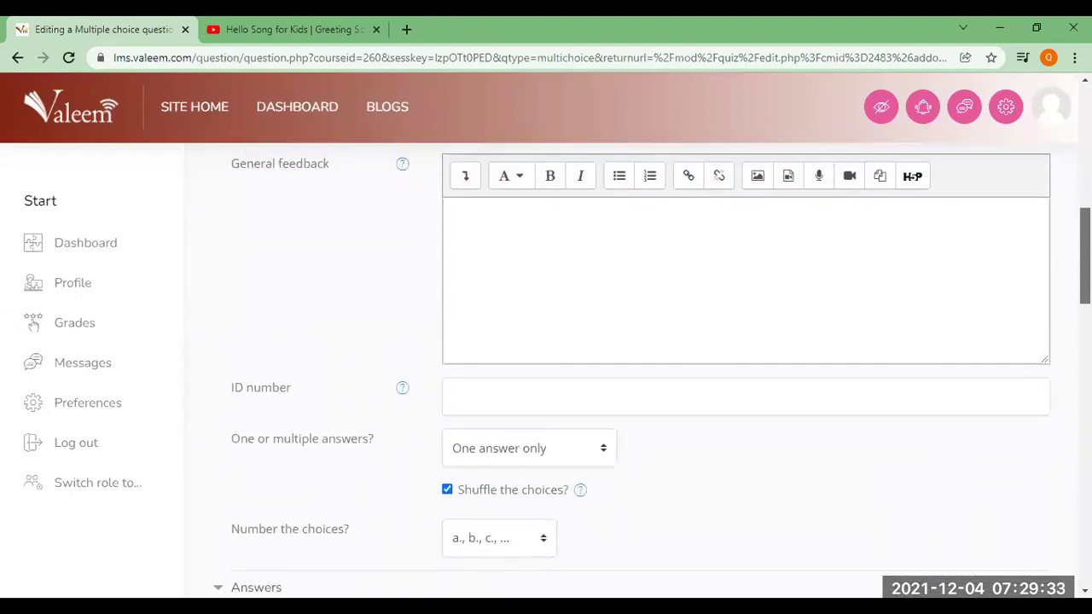
scroll(652, 370, down, 3)
scroll(670, 373, up, 1)
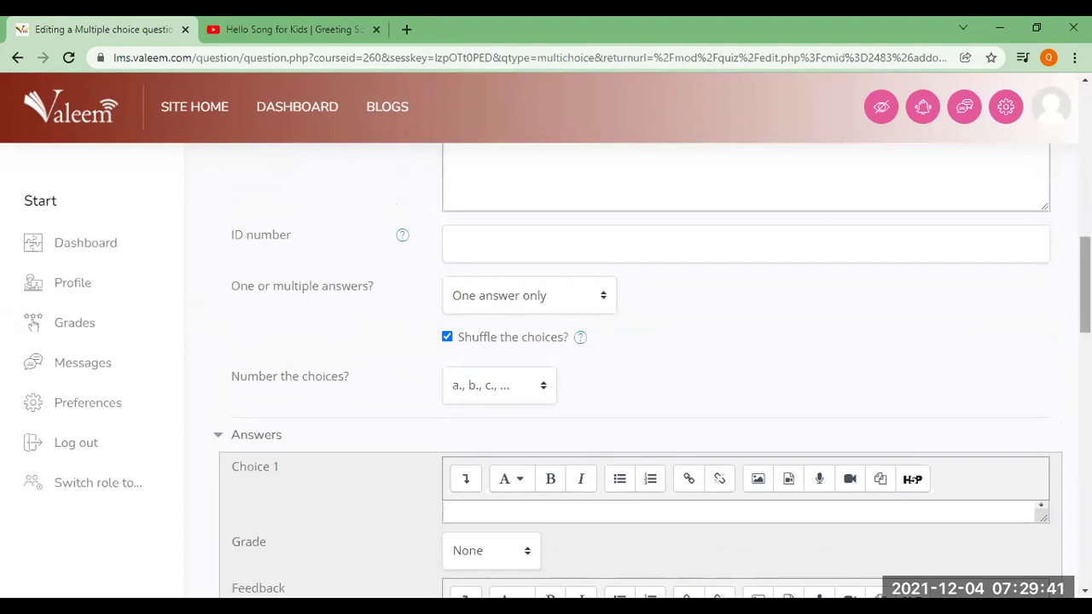
scroll(749, 203, up, 2)
scroll(563, 240, up, 1)
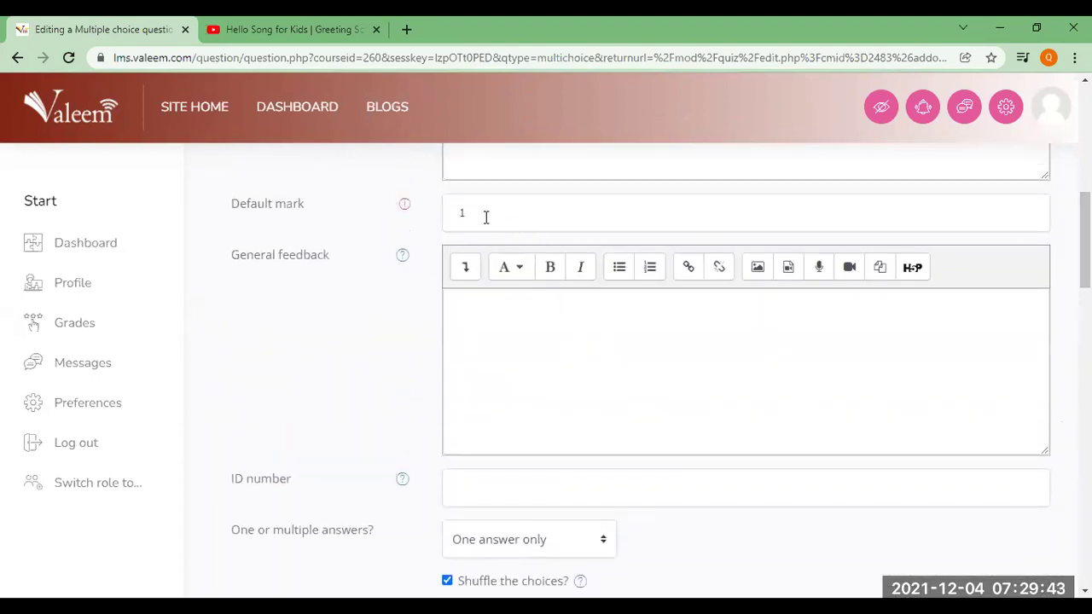
scroll(454, 212, down, 5)
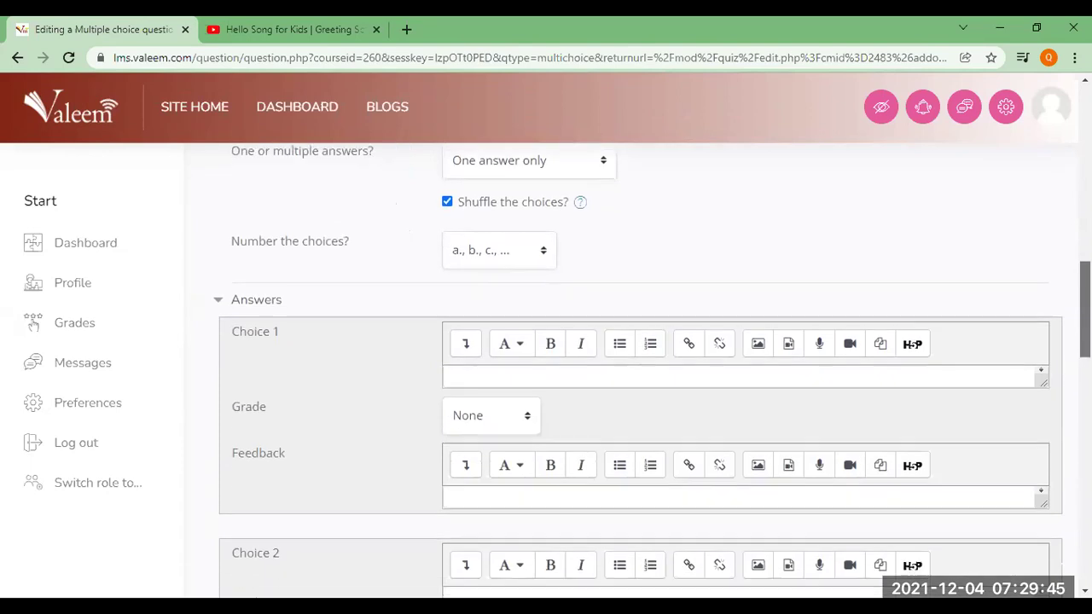
Step: Enter "Boy" as Choice 1 and give it a grade of 100%
click(476, 293)
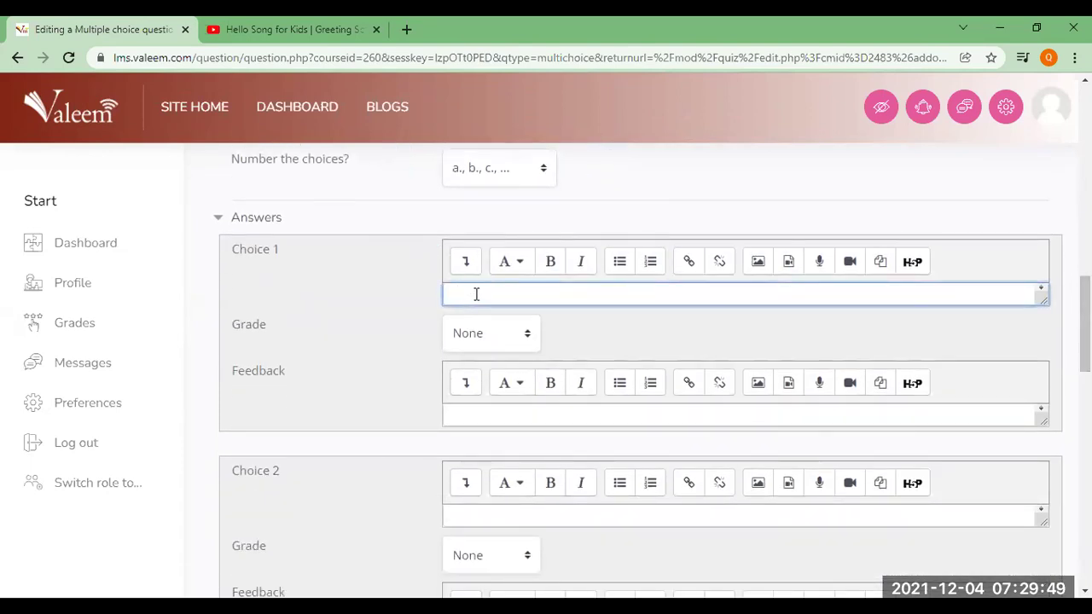
text(Boy)
click(490, 341)
drag(533, 140, 537, 88)
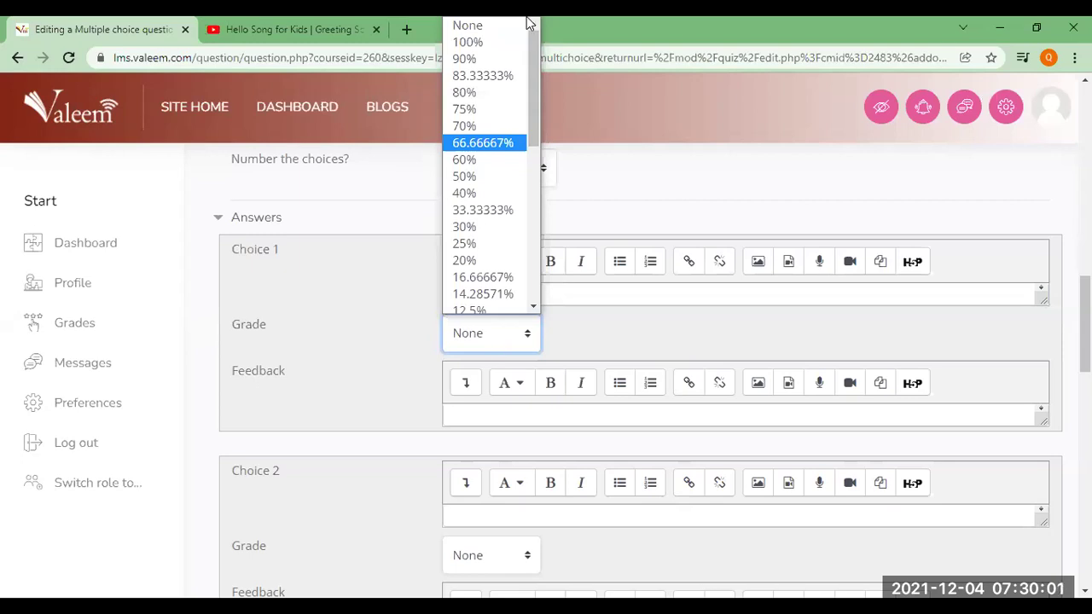
click(502, 49)
Step: Enter "Girl" as Choice 2 and keep its grade at None
scroll(593, 294, down, 3)
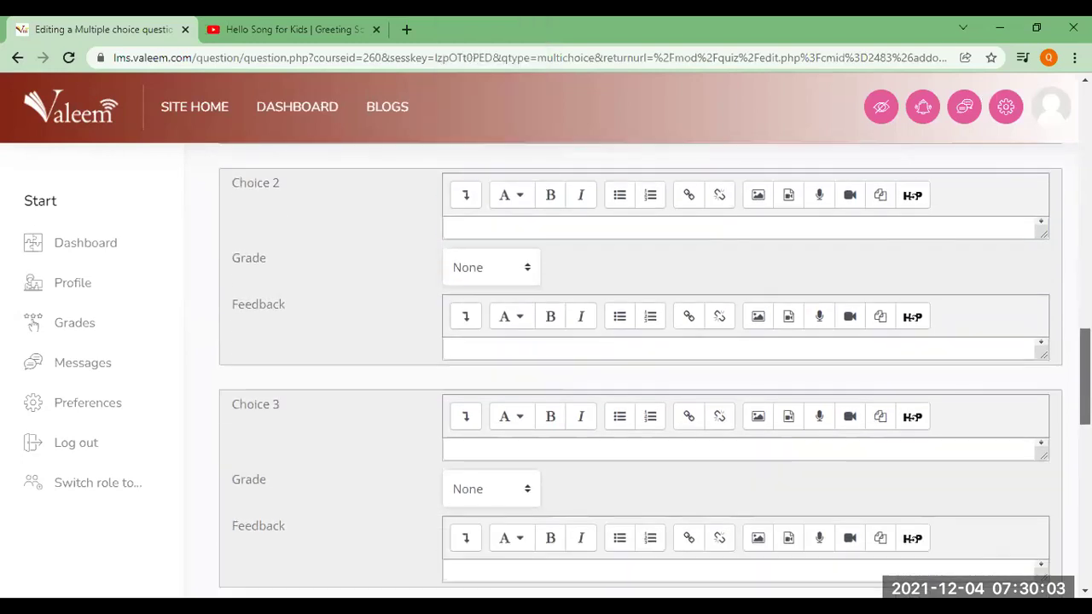
click(590, 270)
text(Girl)
click(508, 307)
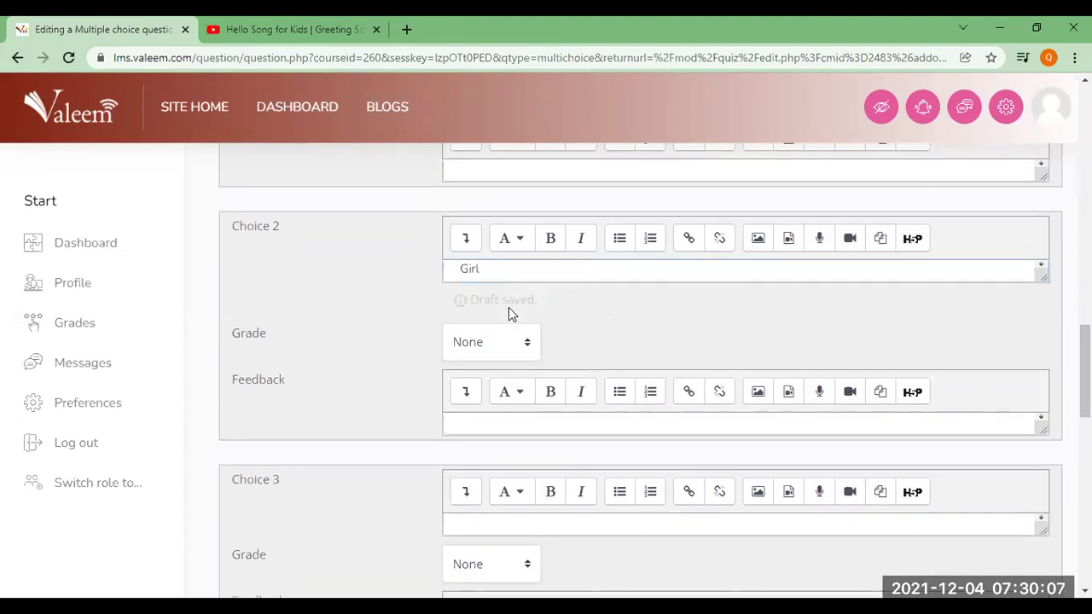
click(497, 313)
scroll(536, 119, down, 4)
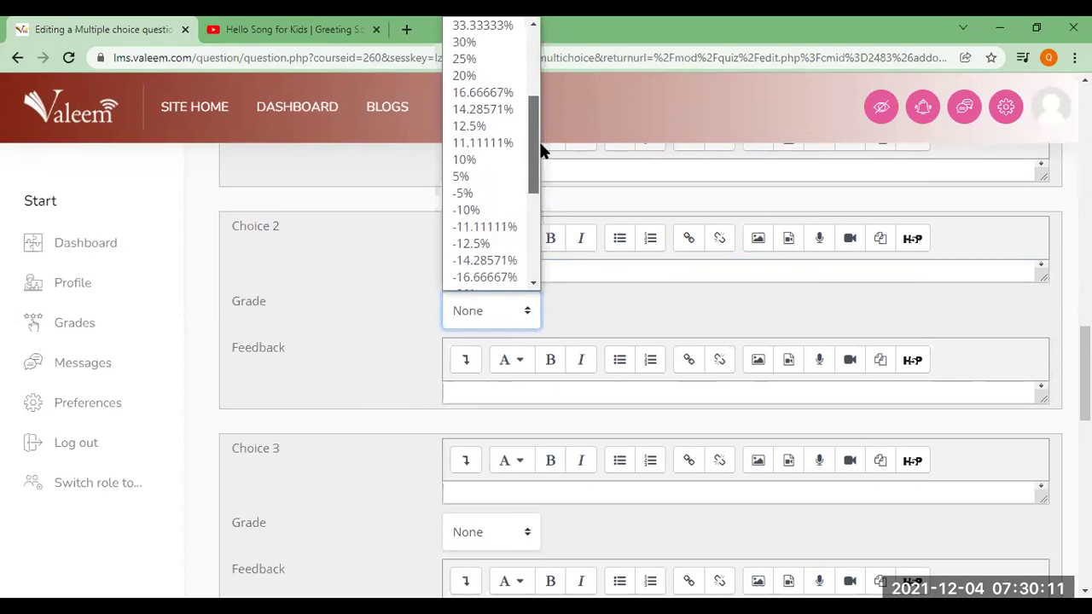
drag(540, 145, 539, 112)
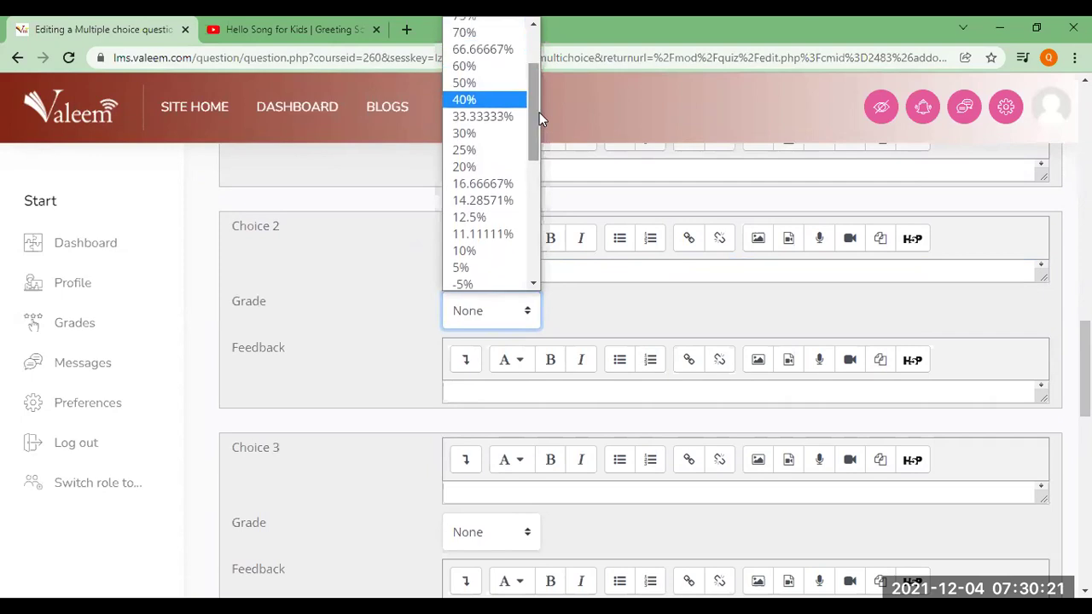
scroll(640, 367, down, 3)
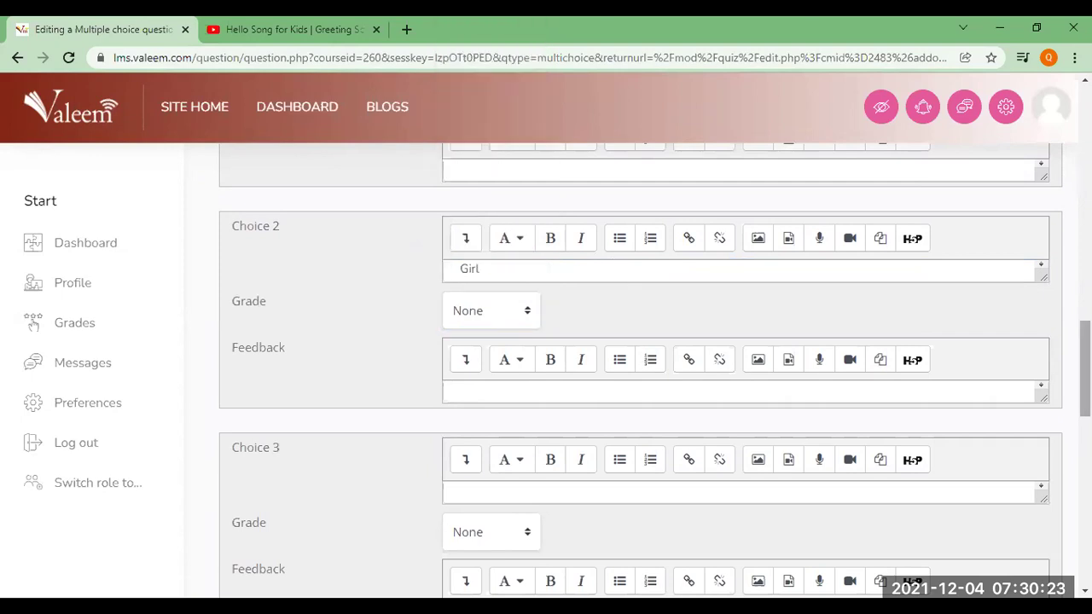
Step: Leave the remaining choices blank and save the multiple choice question to the quiz
scroll(640, 367, down, 2)
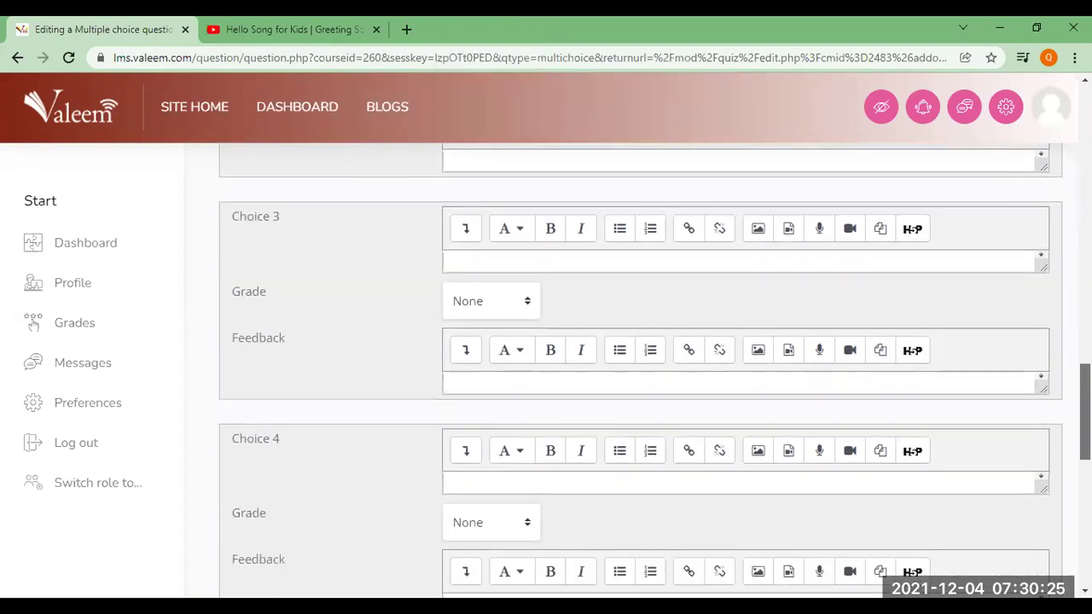
scroll(639, 367, up, 2)
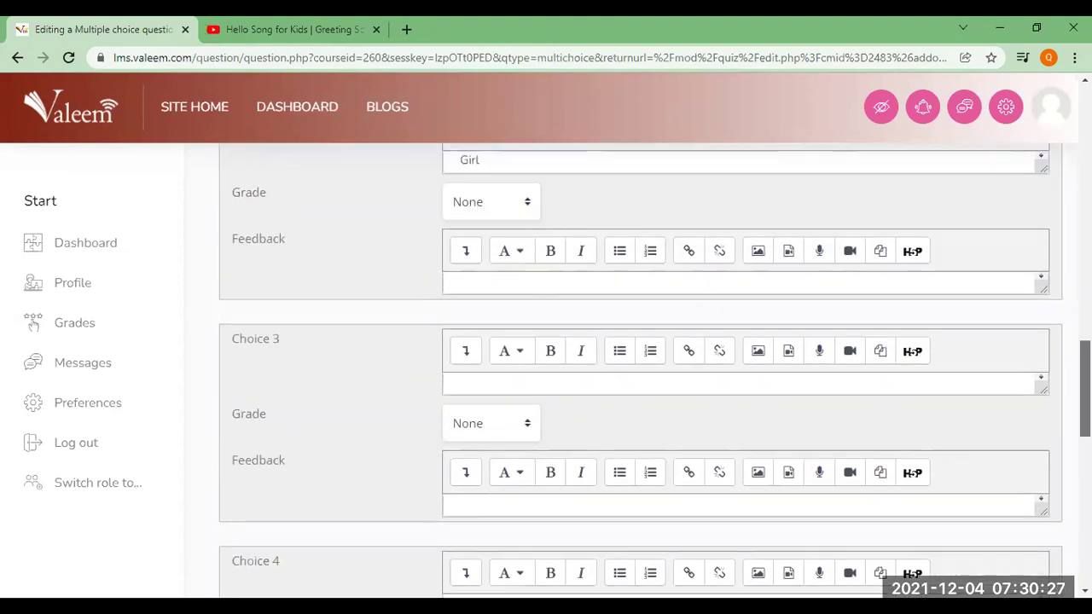
scroll(639, 367, down, 6)
scroll(640, 367, down, 1)
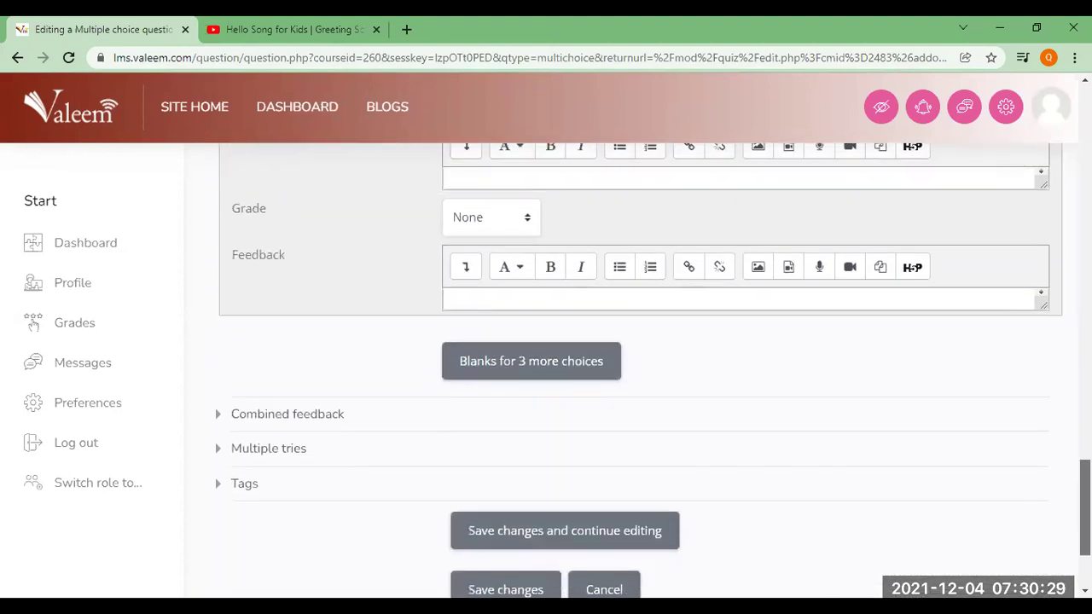
click(453, 338)
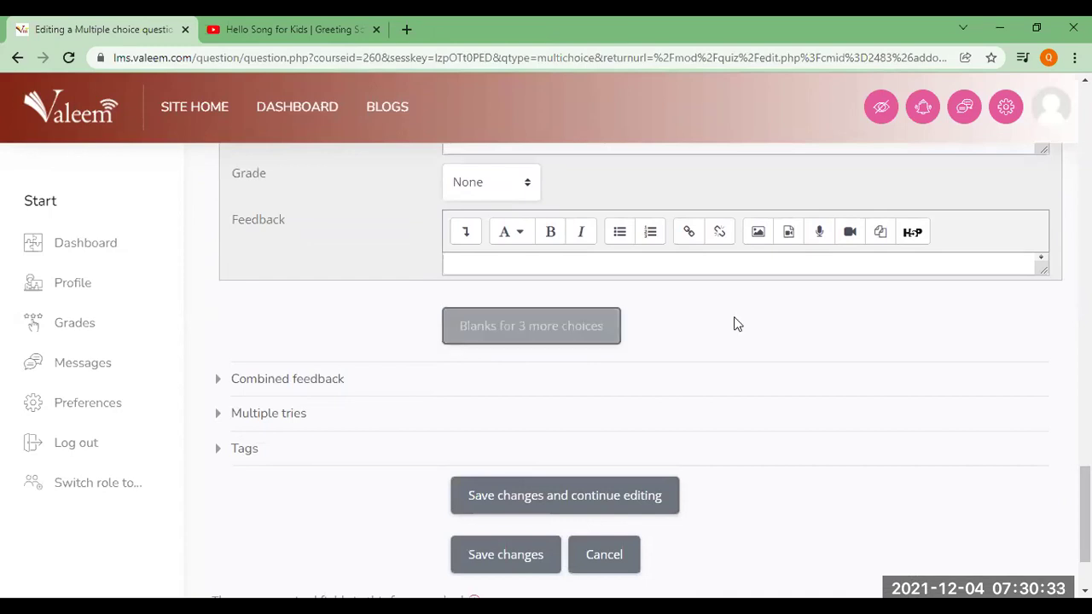
scroll(733, 324, down, 2)
click(510, 482)
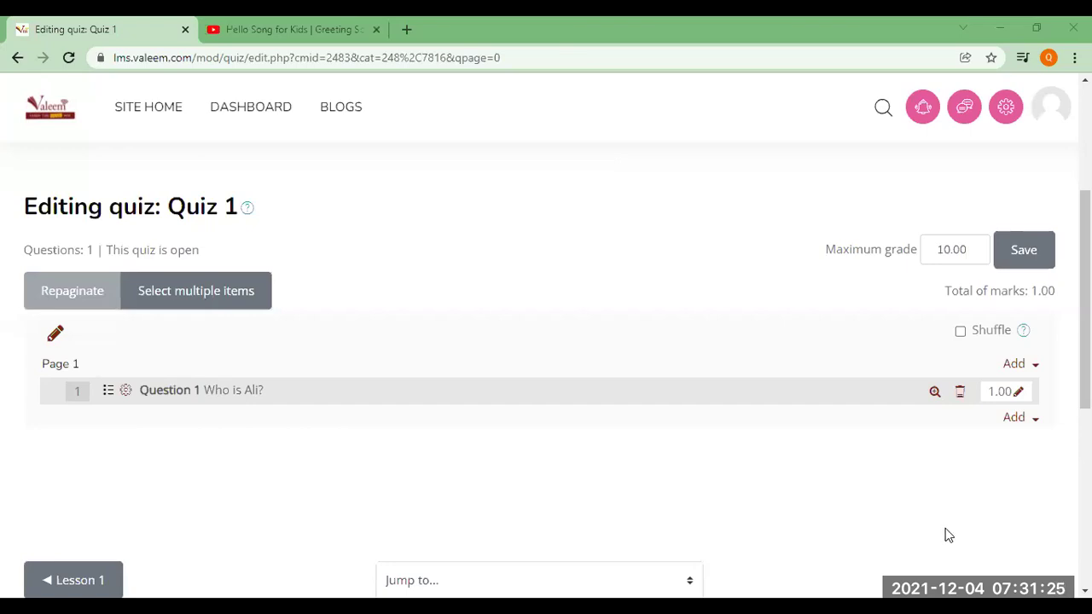
Step: Switch to the slideshow, advance to the Gradebook slide and return to the LMS in the browser
key(alt+Tab)
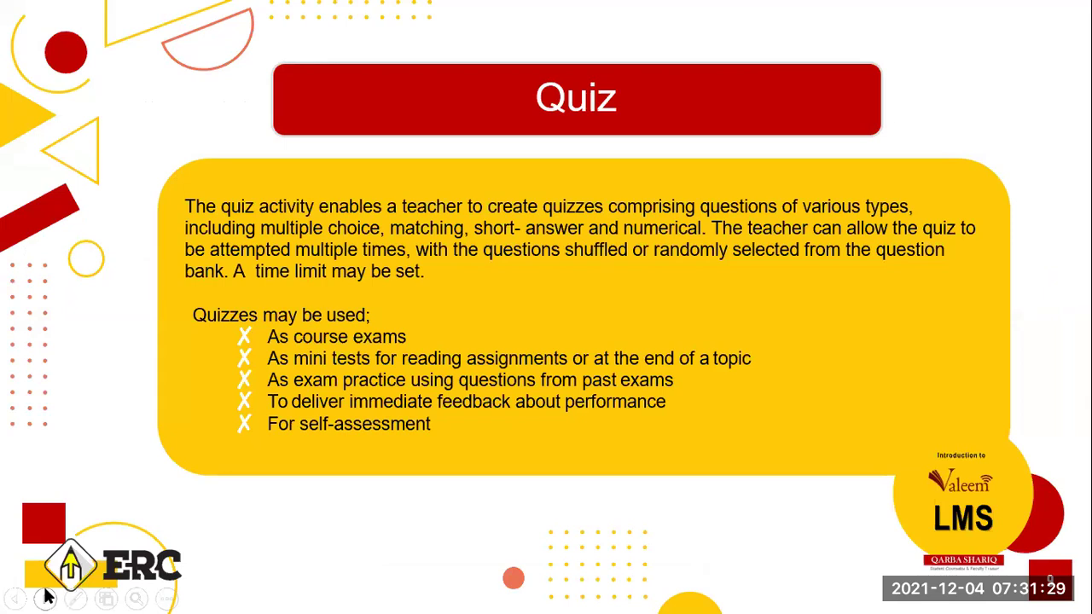
click(46, 598)
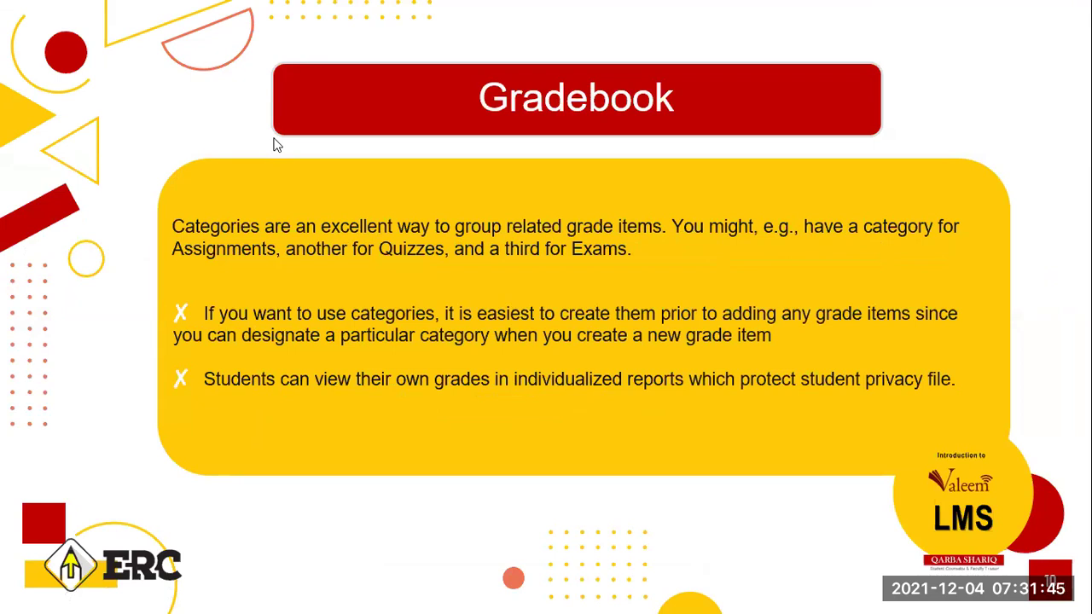
key(alt+Tab)
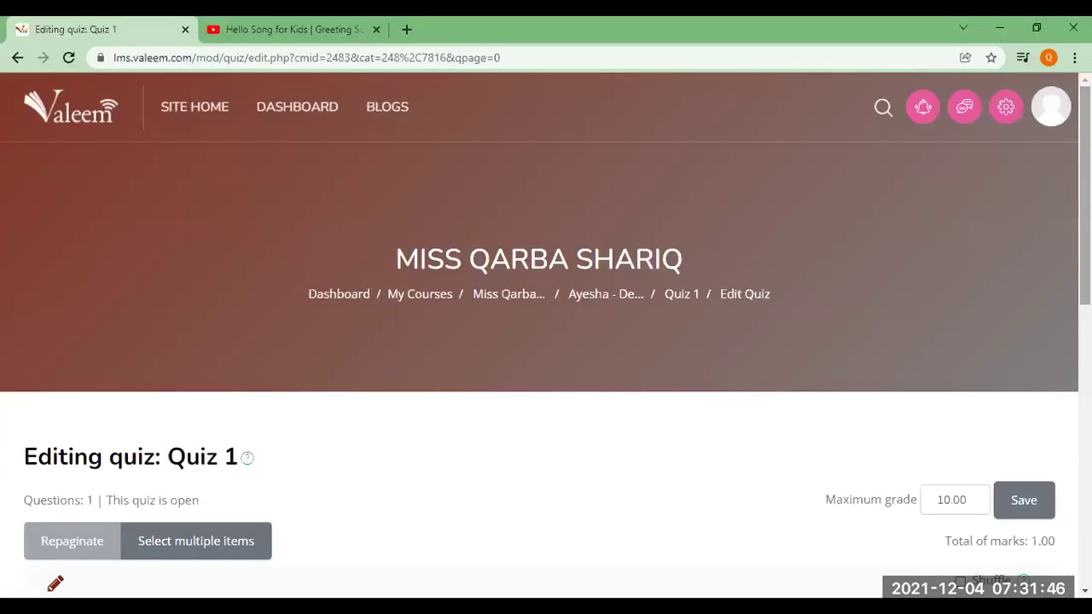
Step: Go back from the quiz to the student's December section in the course and open the course's Gradebook setup
click(601, 298)
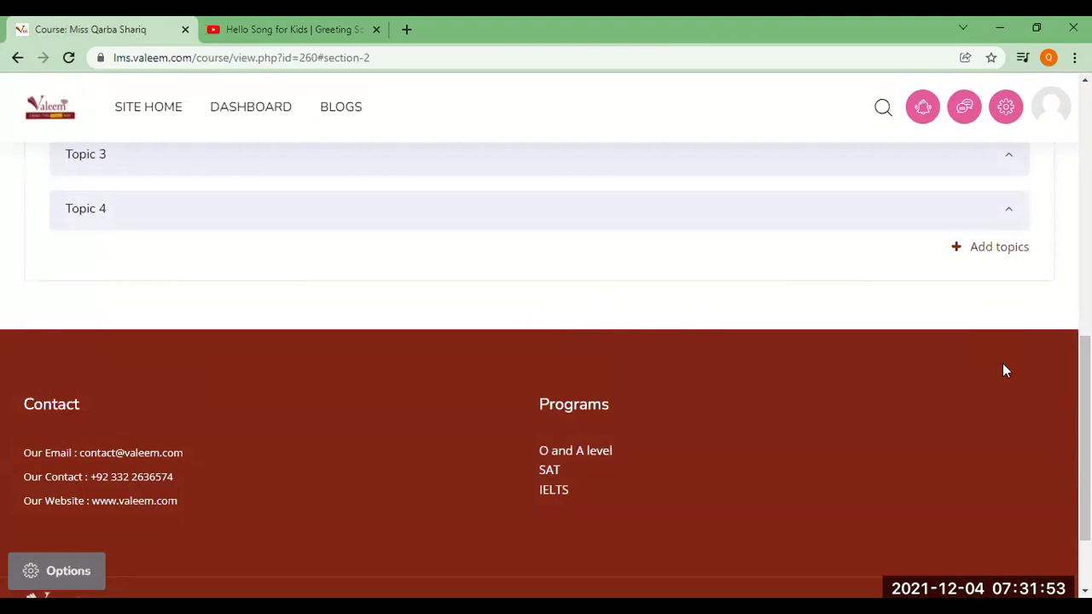
drag(1085, 426, 1085, 478)
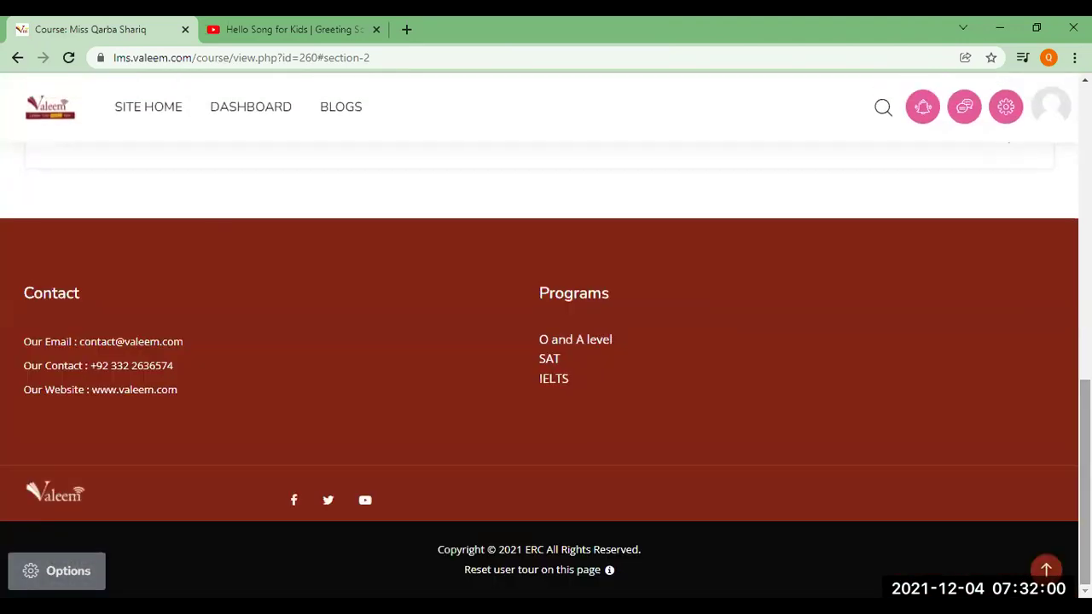
click(51, 571)
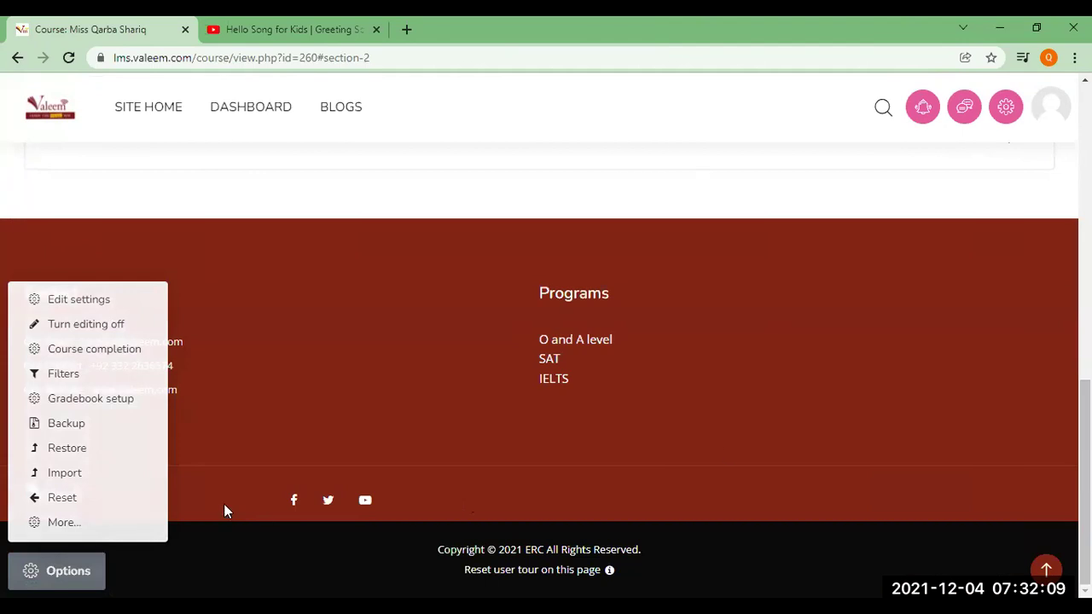
click(96, 408)
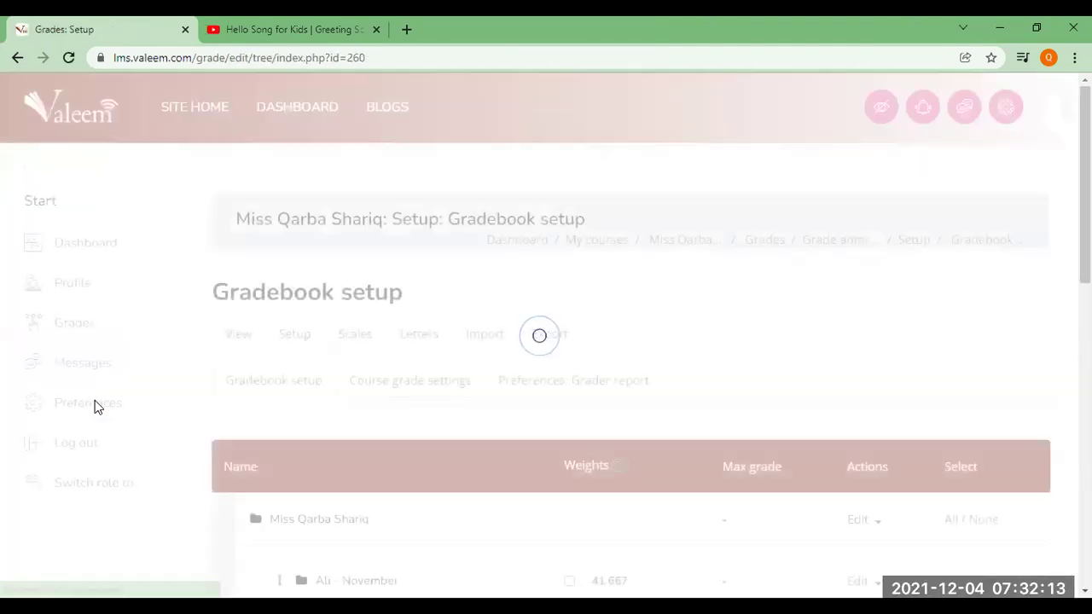
Step: Add a grade category named with the student's first name followed by "- December" and save it
scroll(916, 234, down, 2)
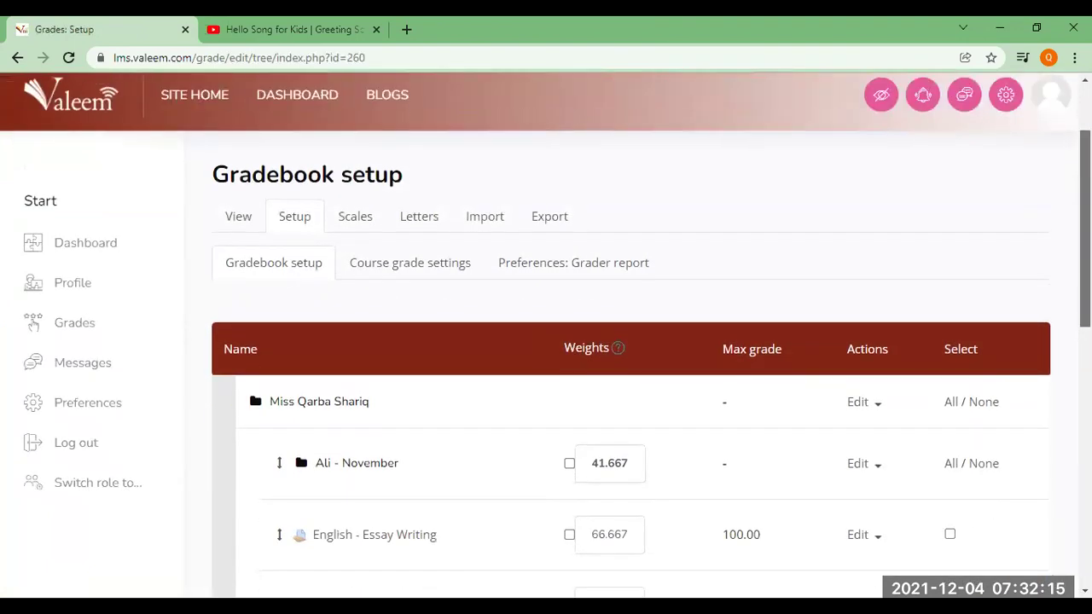
scroll(299, 315, down, 4)
scroll(300, 315, up, 3)
scroll(631, 367, up, 1)
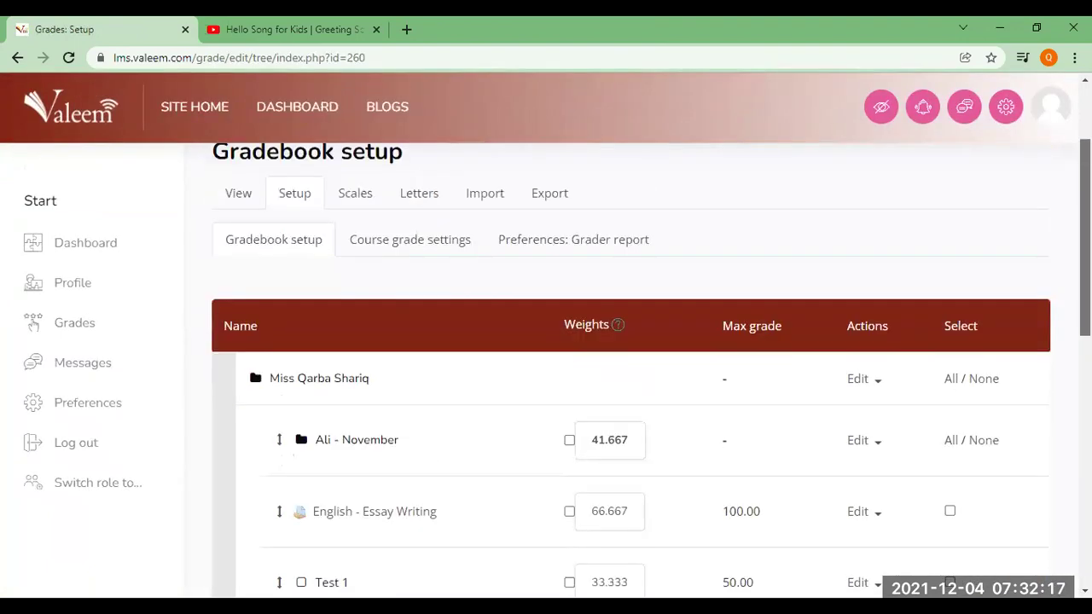
scroll(632, 367, down, 5)
scroll(631, 367, down, 2)
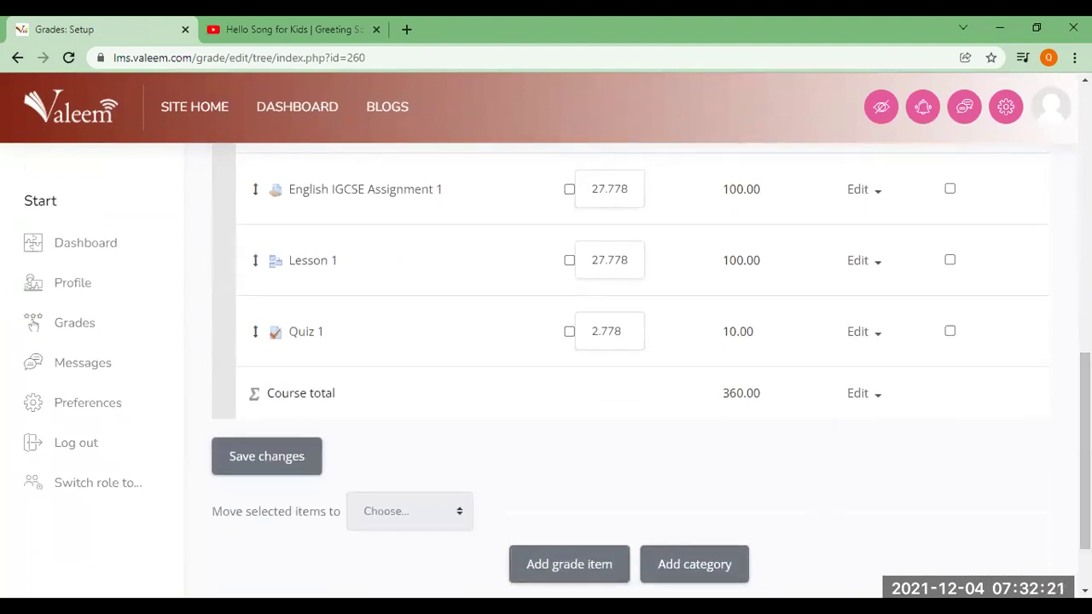
click(726, 573)
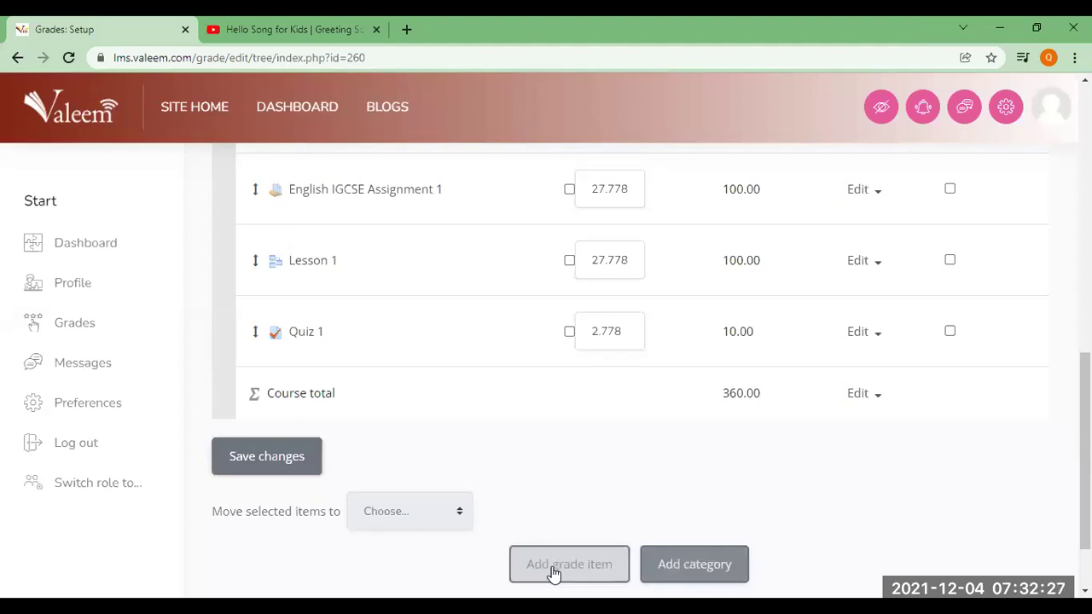
click(724, 566)
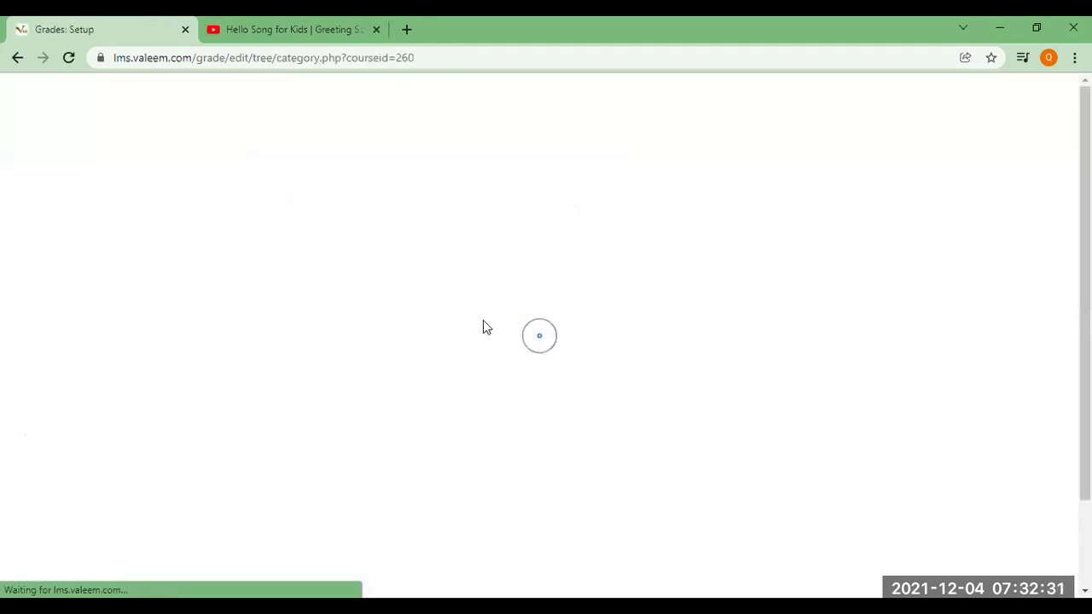
text(Ay)
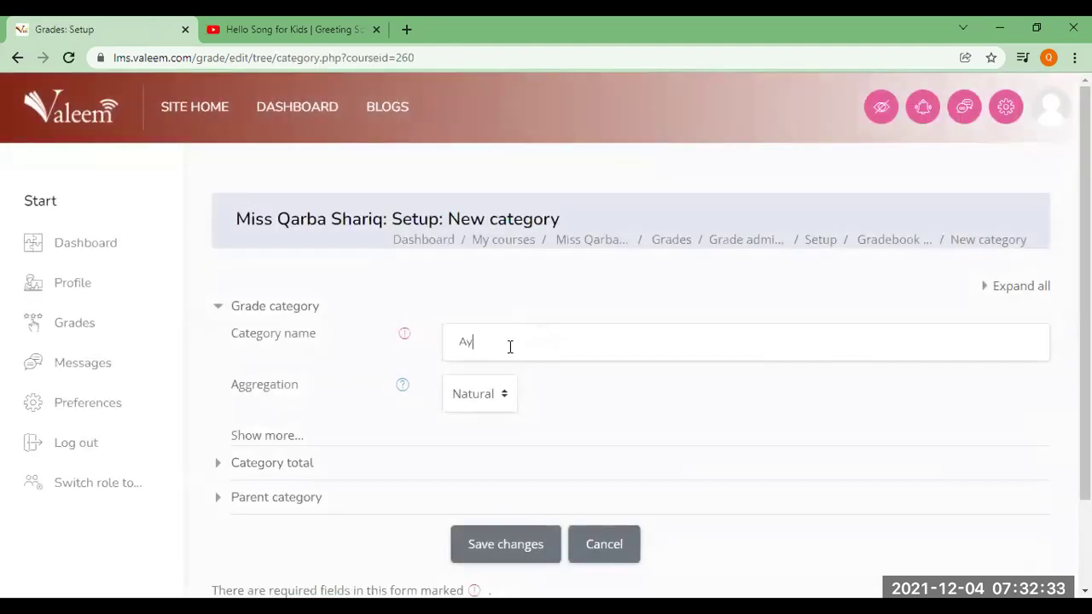
text(esha - Decemebe)
key(BackSpace)
text(be)
click(534, 547)
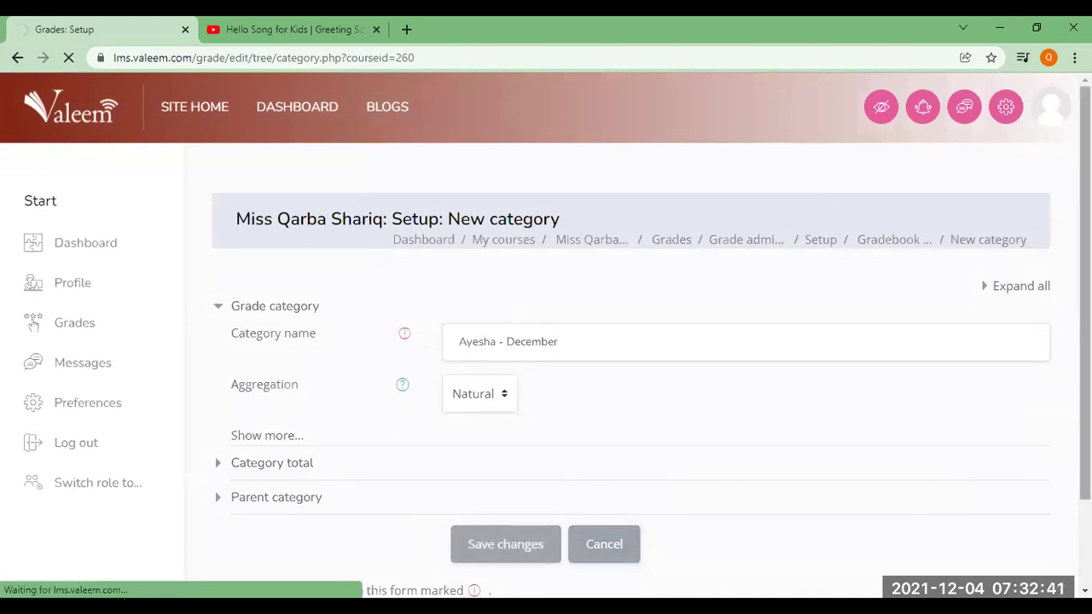
Step: Start a new grade item in the gradebook named "Test 1" with a maximum grade of 10
click(587, 488)
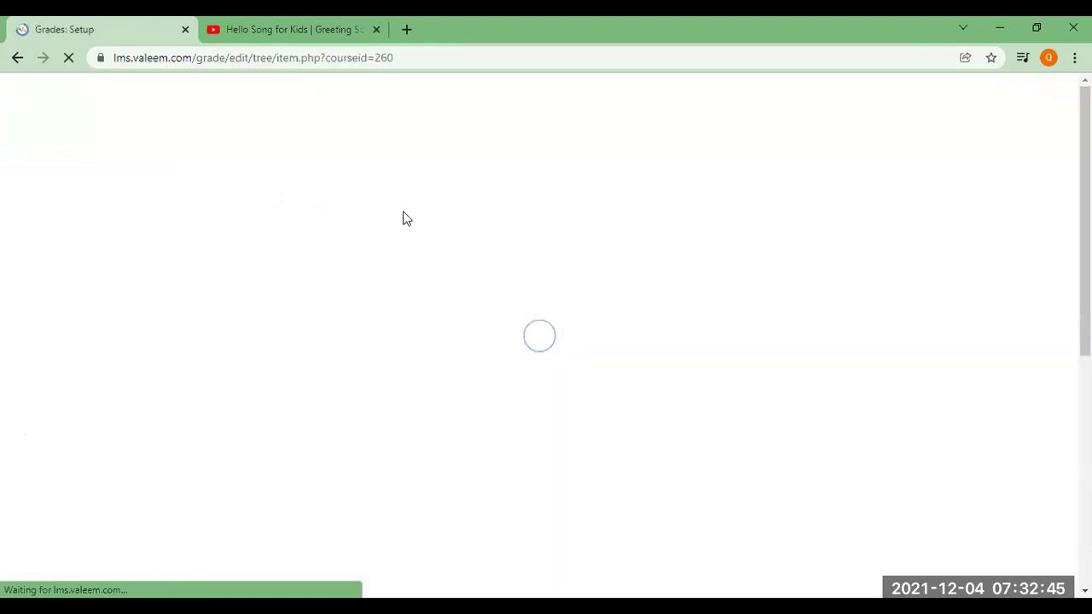
click(545, 355)
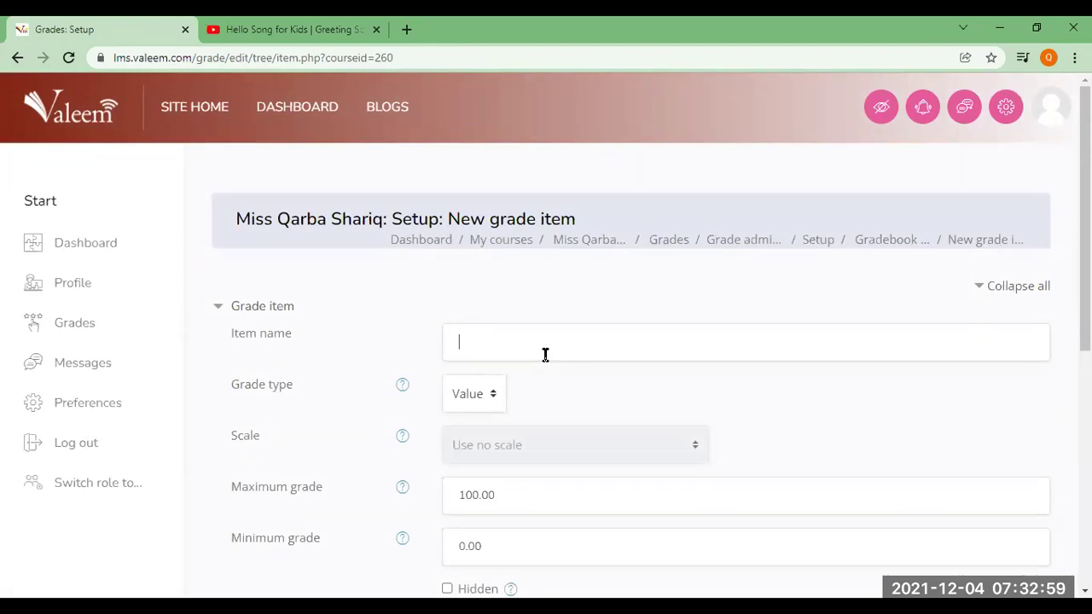
text(Test 1)
scroll(546, 345, down, 1)
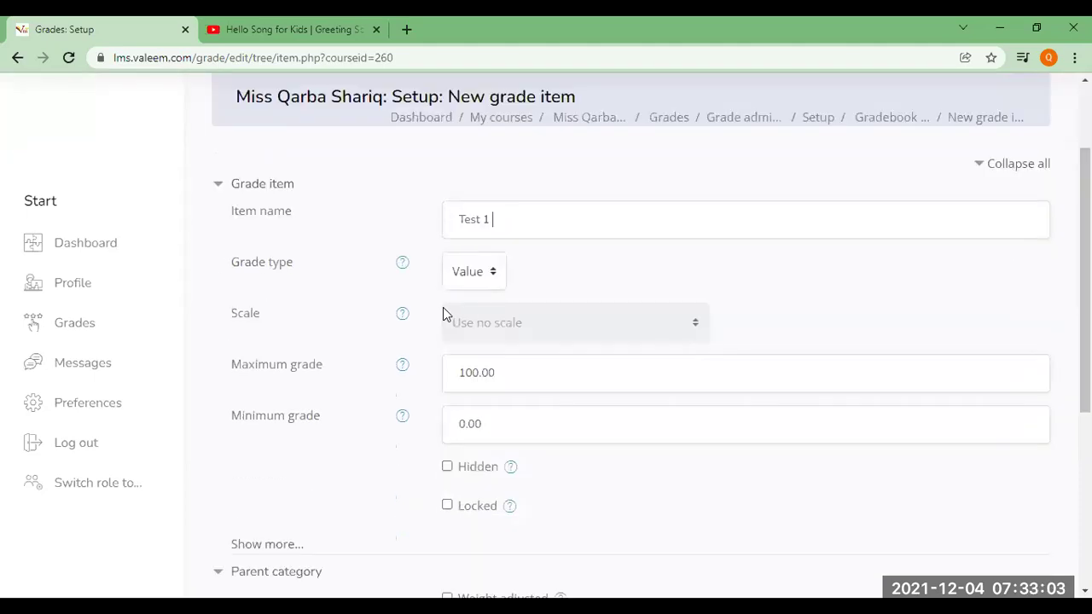
drag(475, 373, 415, 378)
key(BackSpace)
text(1)
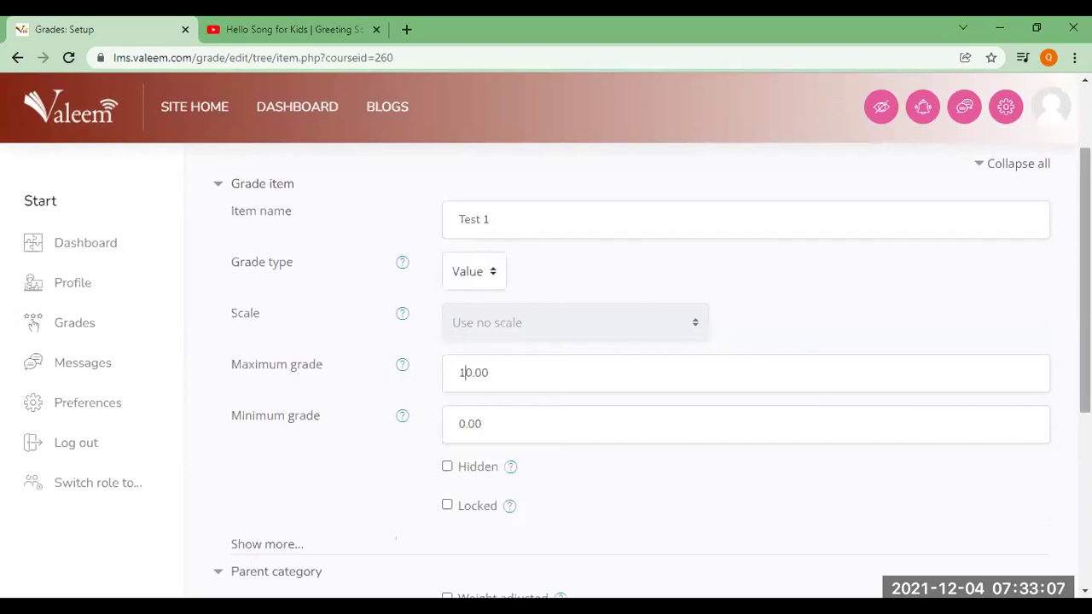
Step: Assign the Test 1 grade item to the student's December category and save it
scroll(478, 465, down, 3)
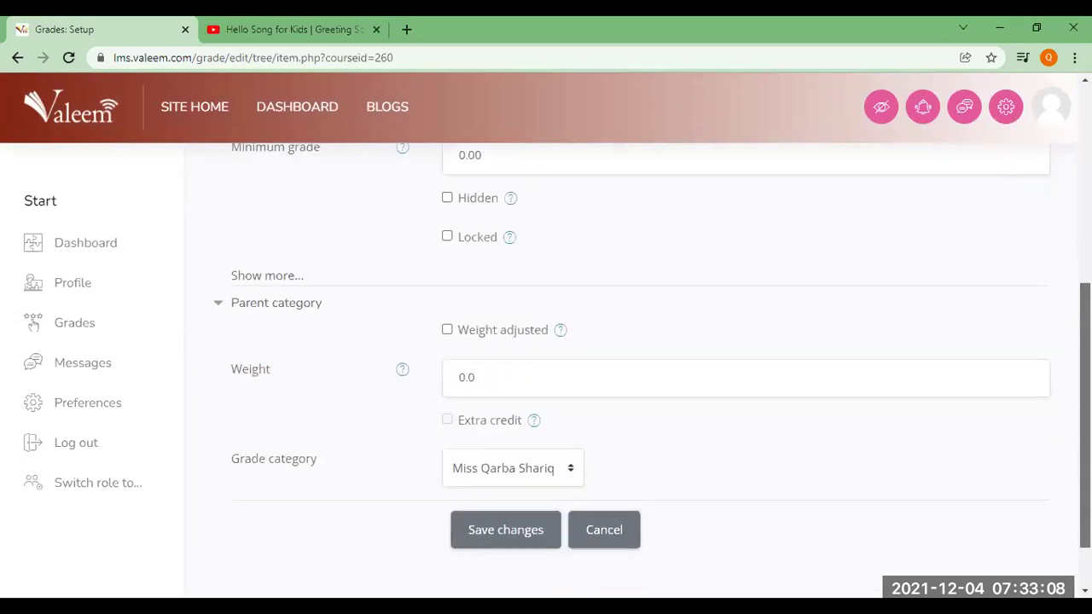
click(480, 454)
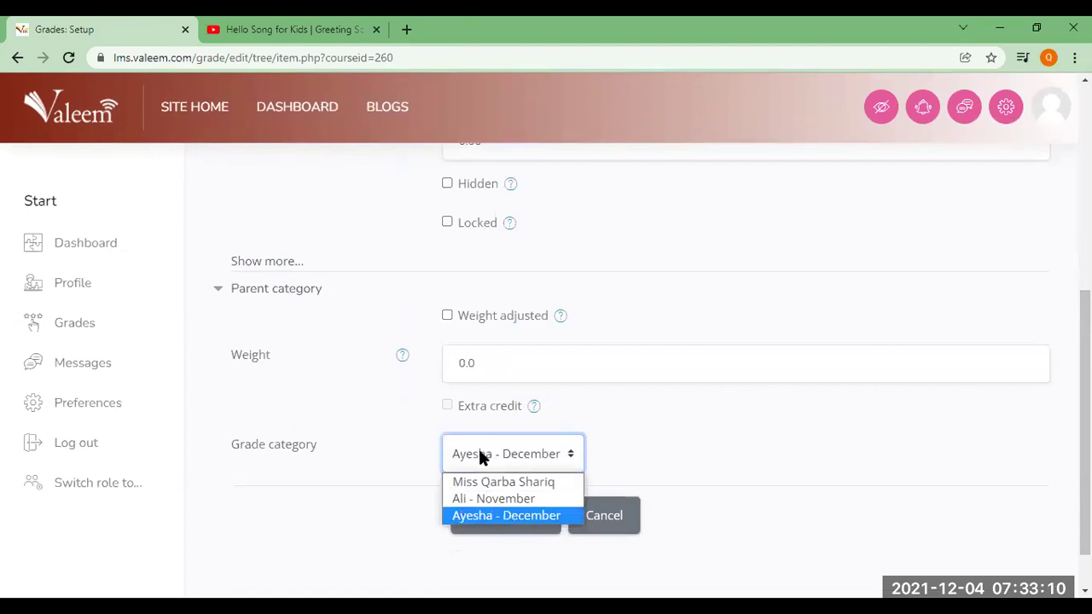
click(570, 517)
click(487, 519)
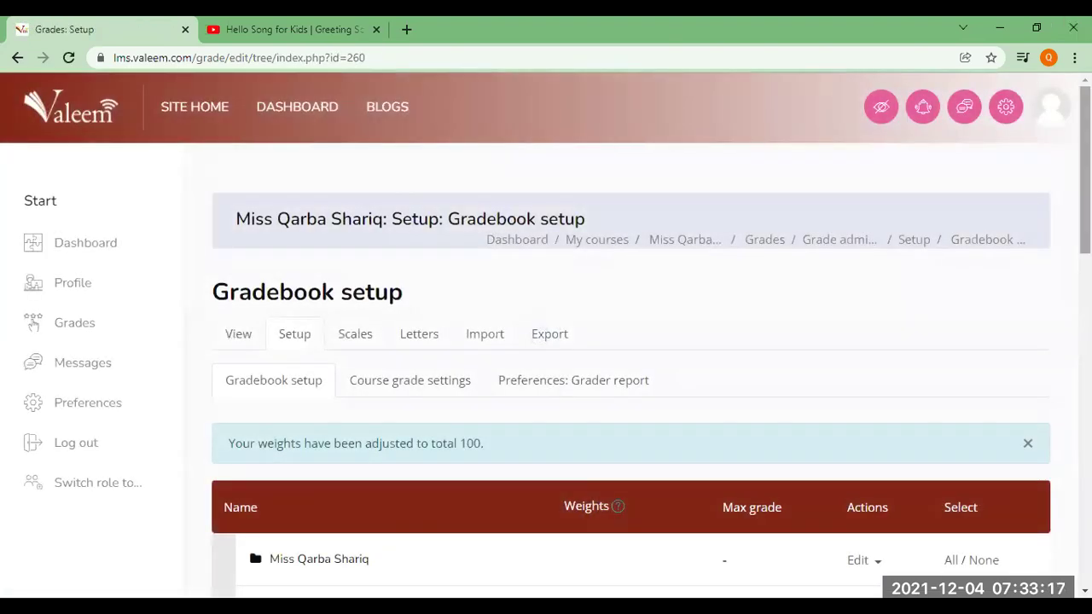
Step: Start another grade item named "PTM Remarks - December" with the grade type Text
scroll(546, 333, down, 8)
scroll(406, 194, down, 3)
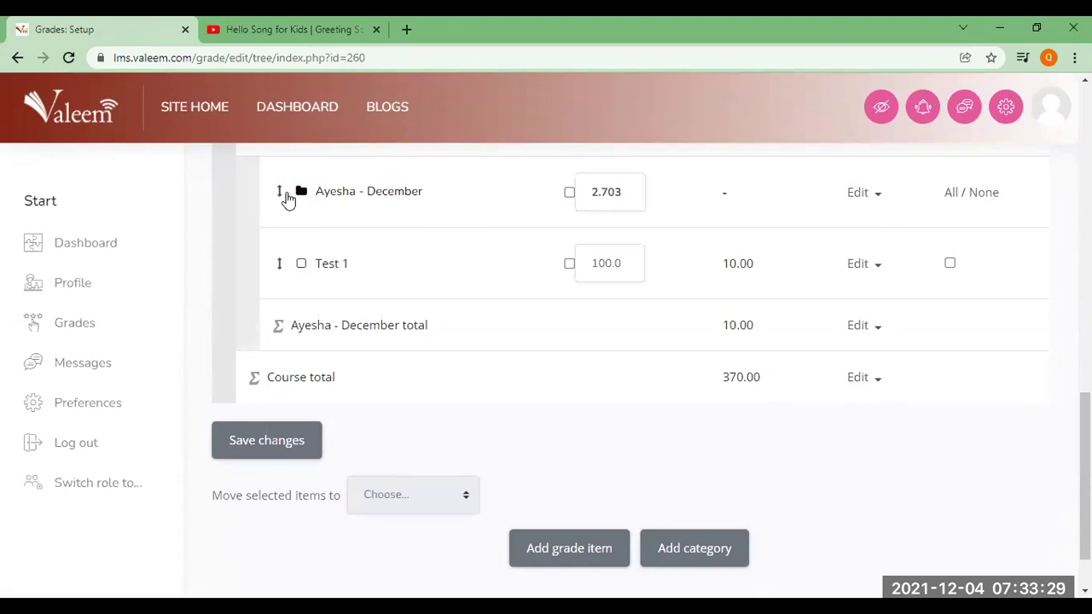
click(580, 550)
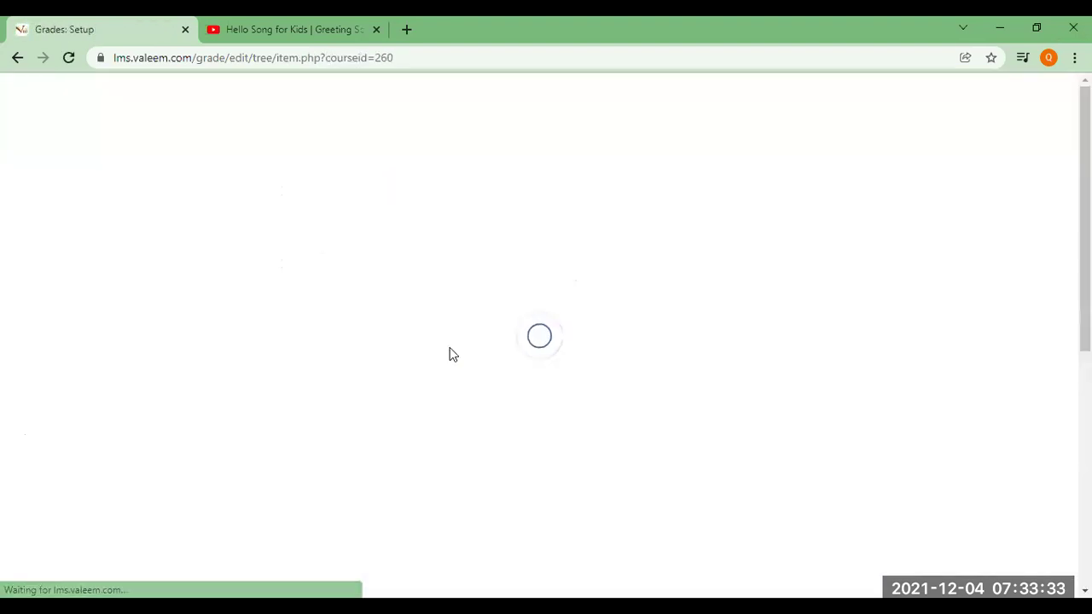
click(512, 350)
text(PTM)
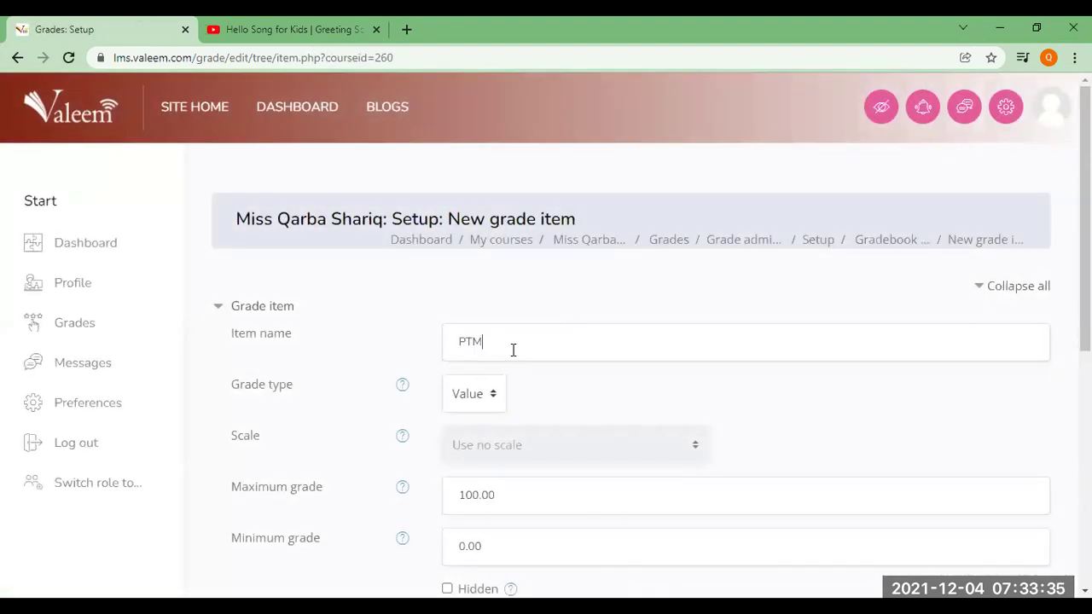
text( Remarks - December)
click(476, 410)
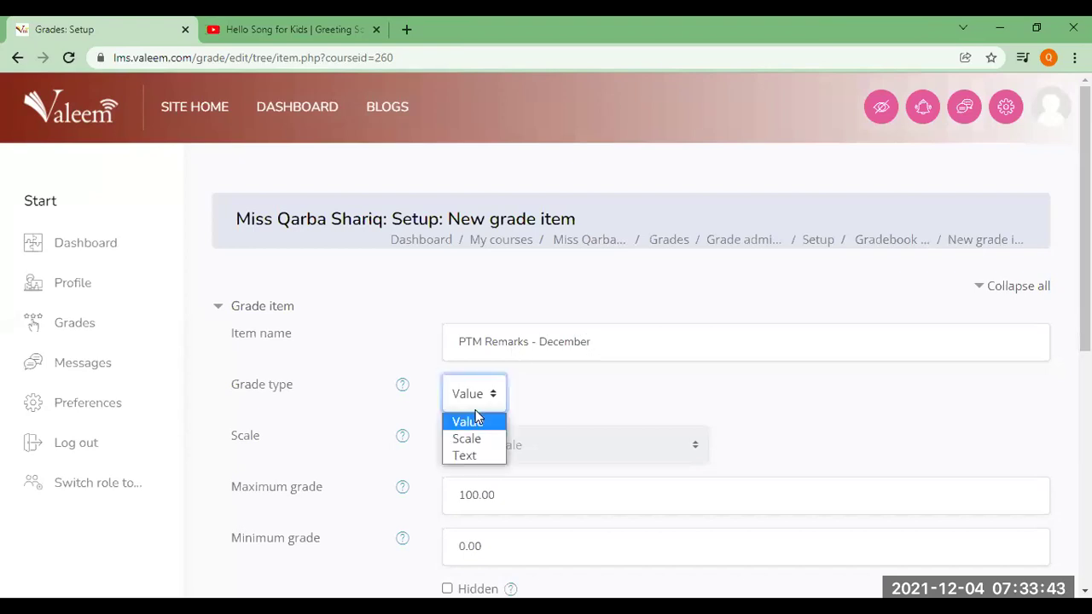
click(475, 454)
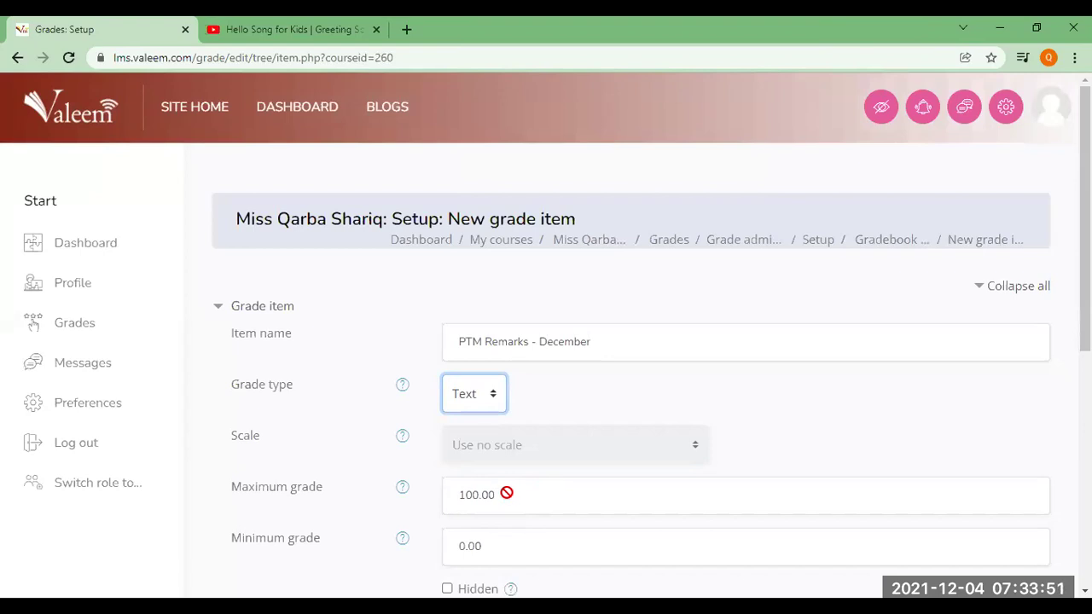
Step: Assign the PTM Remarks - December item to the student's December category and save it
scroll(469, 405, down, 5)
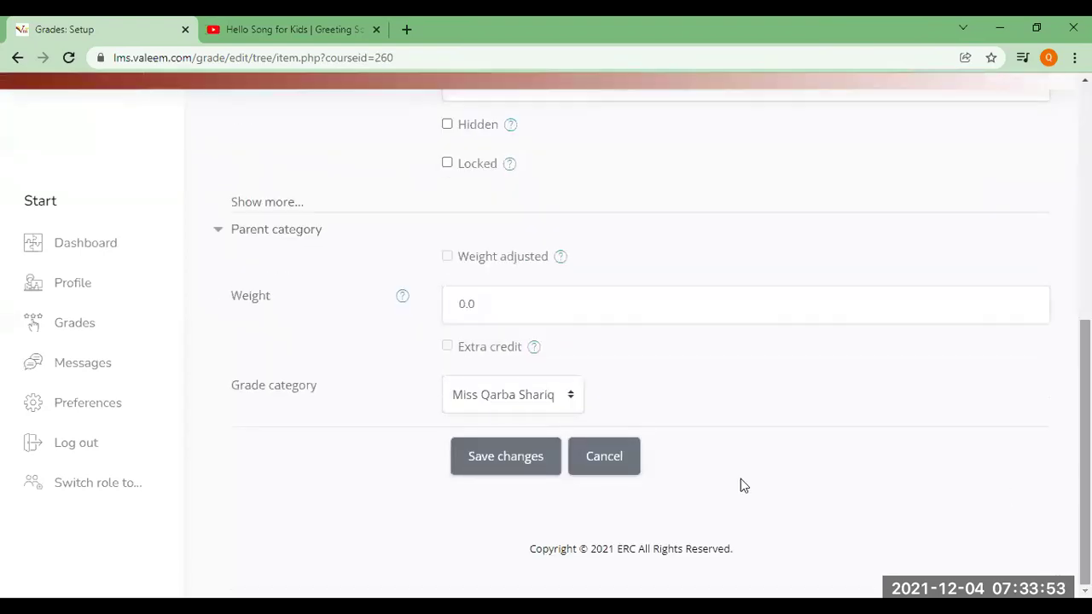
click(506, 395)
key(Down)
key(Down)
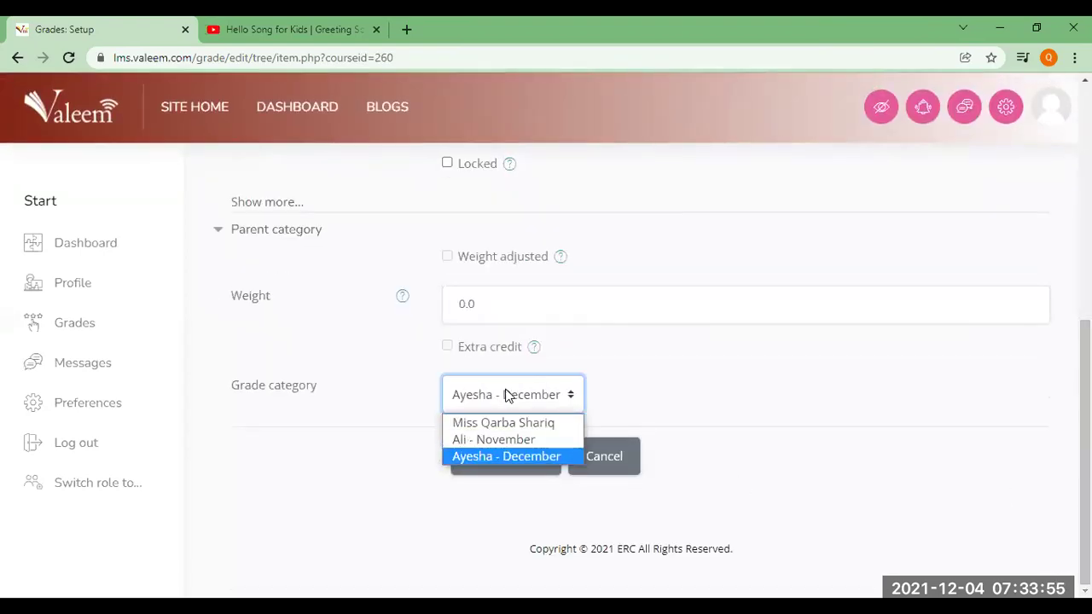
click(521, 453)
click(521, 451)
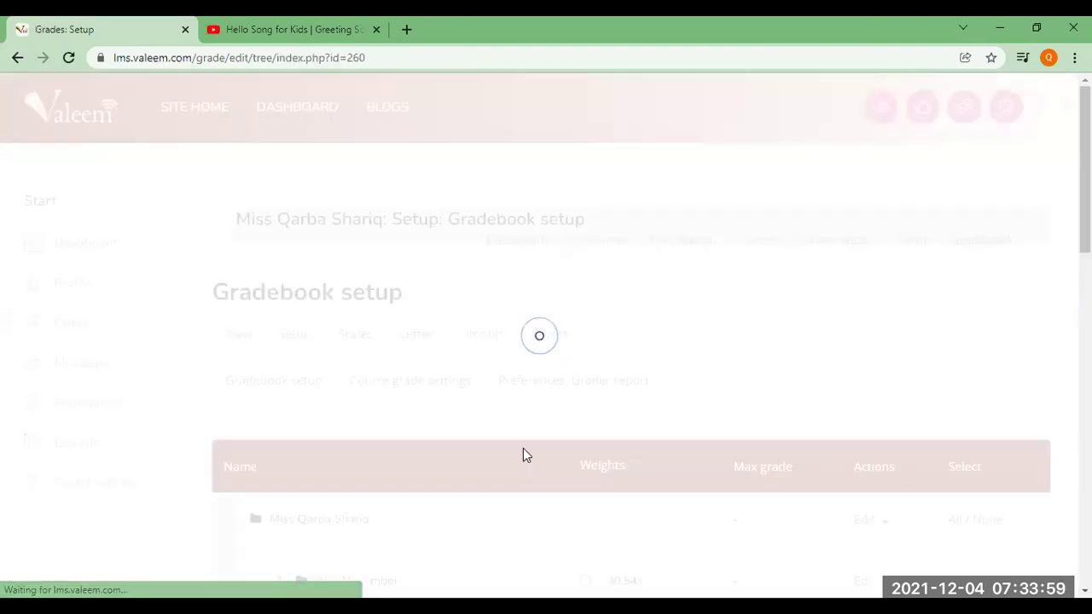
Step: Check the PTM Remarks - December item in the Gradebook setup and view the course's Grader report
scroll(632, 384, down, 10)
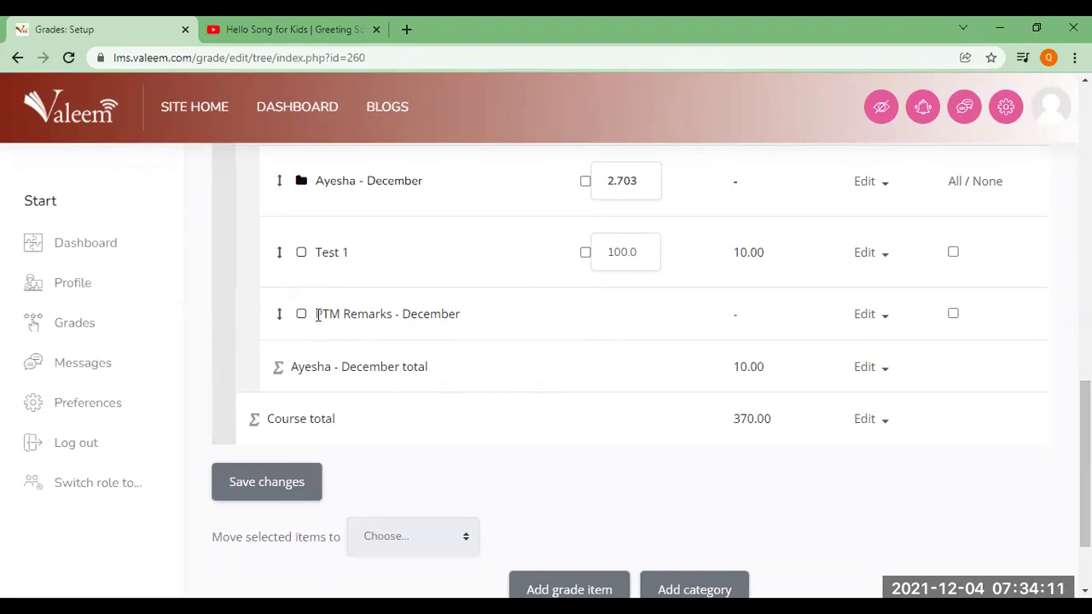
drag(317, 314, 460, 314)
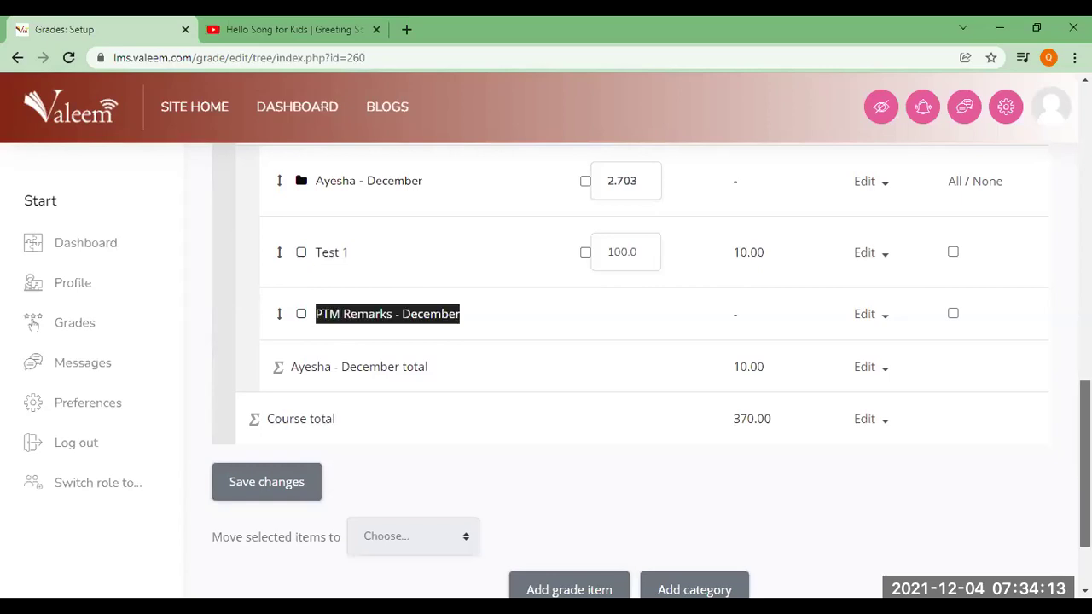
scroll(460, 314, up, 9)
scroll(438, 312, up, 2)
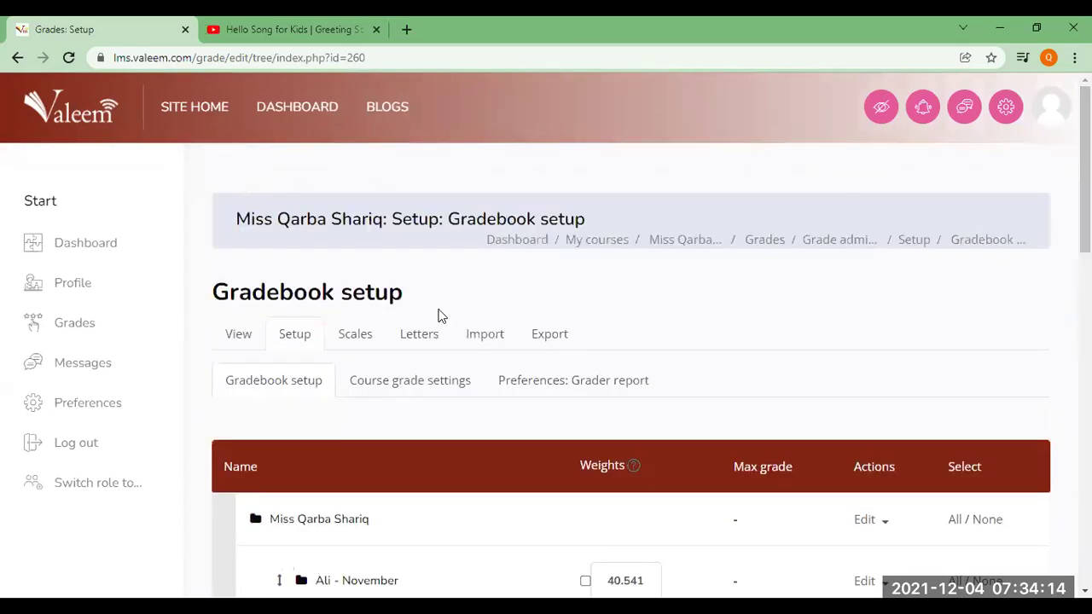
click(238, 340)
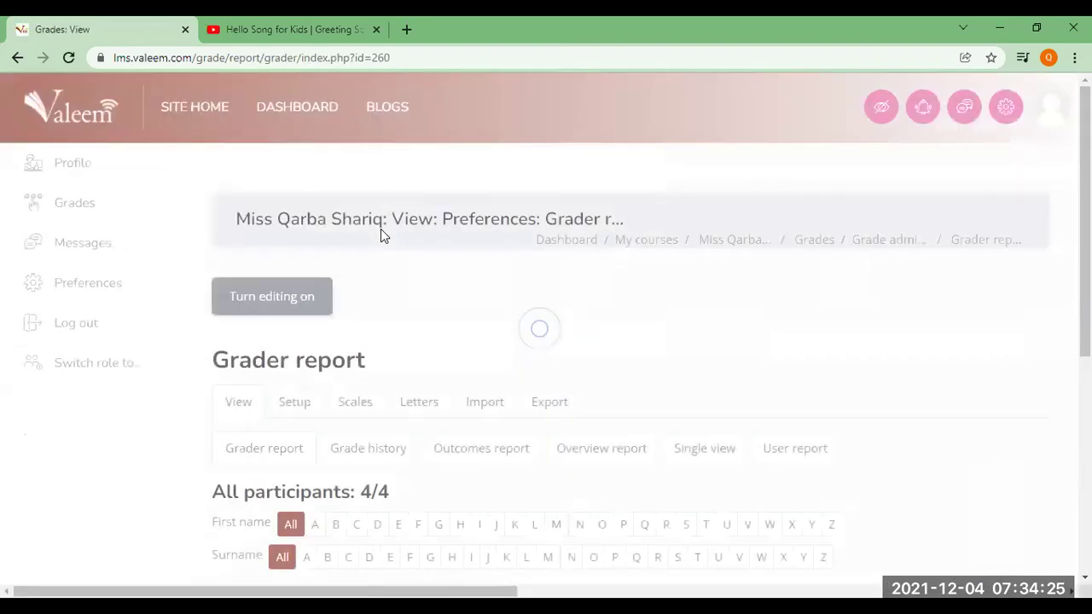
scroll(529, 461, down, 4)
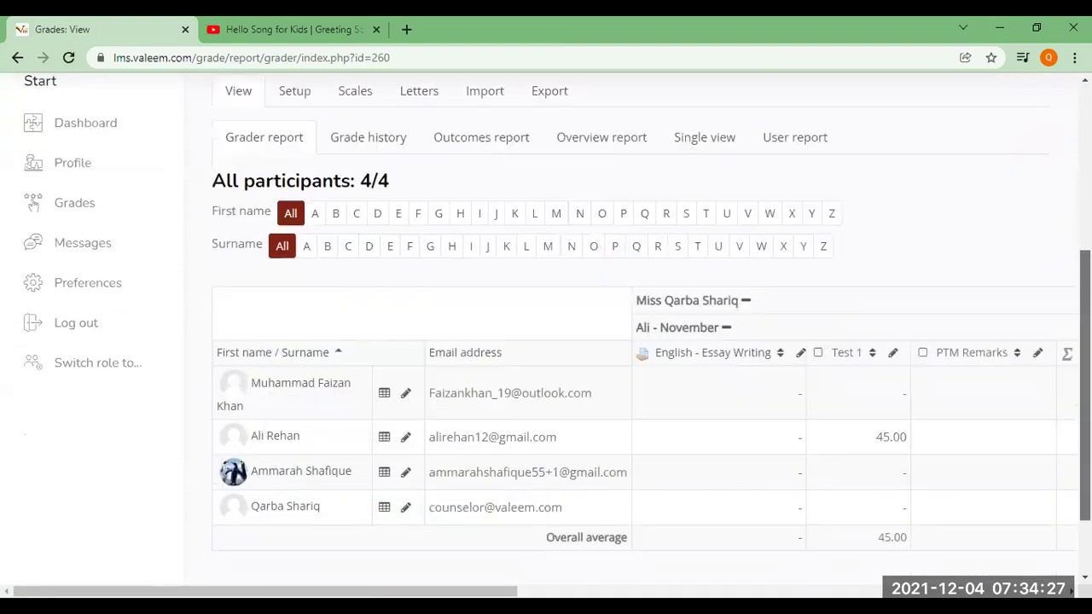
scroll(747, 373, up, 5)
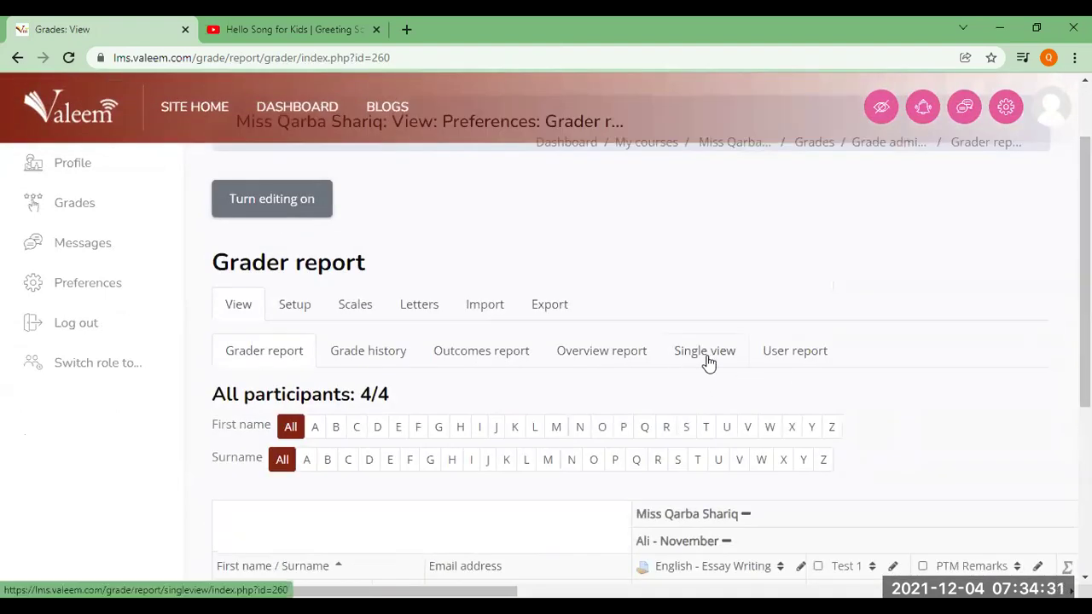
Step: View the Single view and the User report down to its December grade items, and switch to the Gradebook slide
click(744, 356)
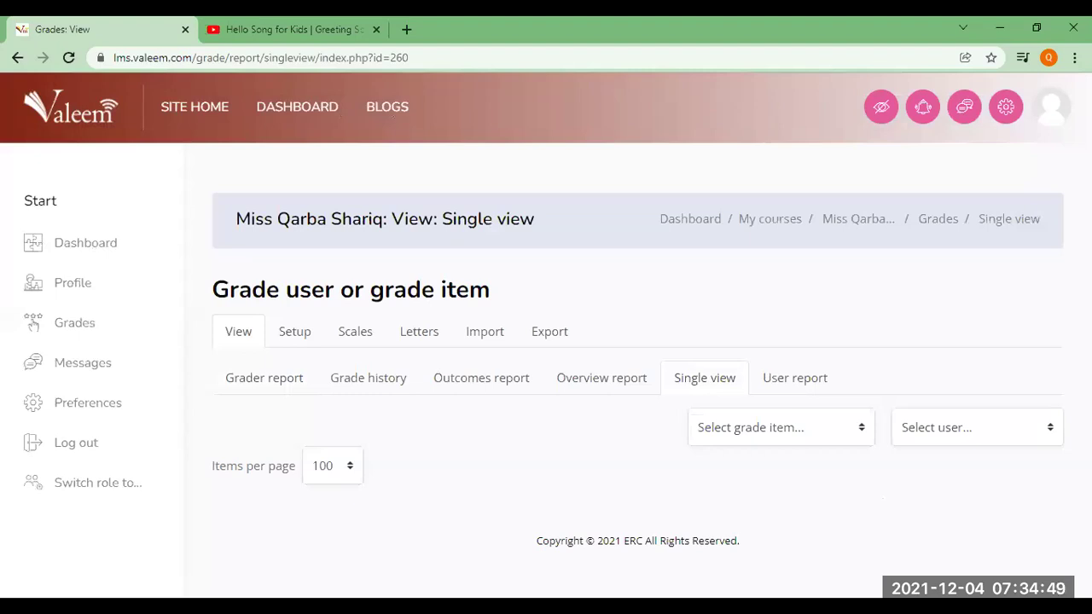
click(820, 398)
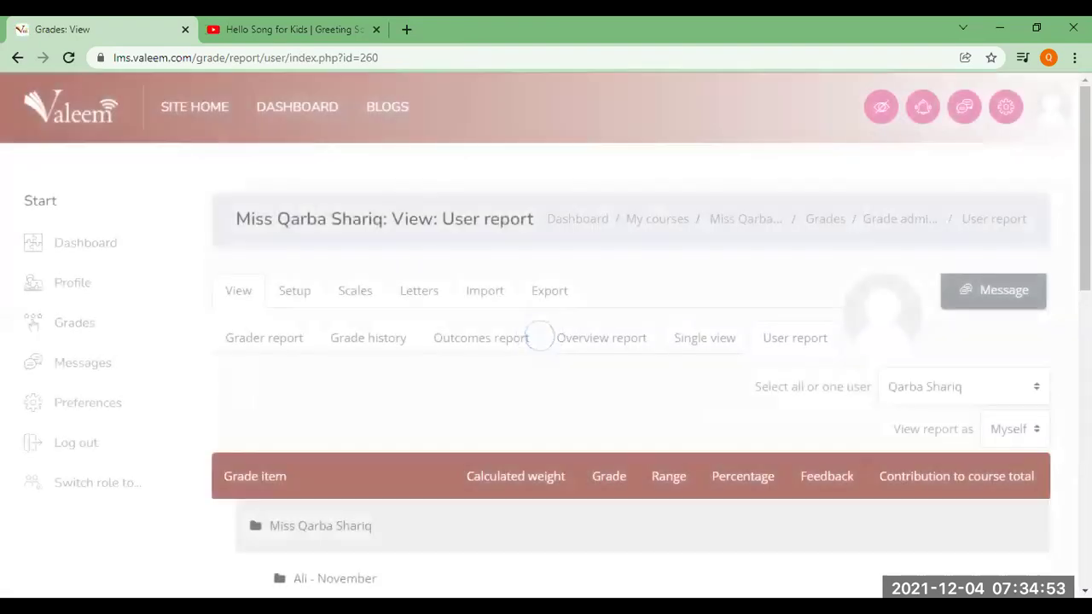
scroll(819, 401, down, 4)
scroll(277, 469, down, 2)
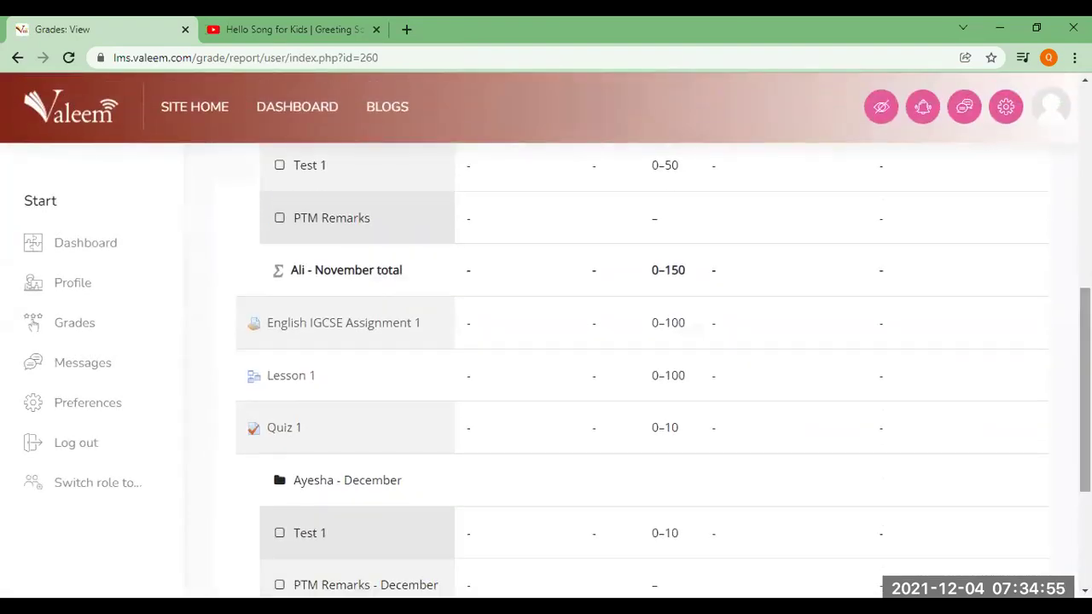
scroll(277, 469, down, 3)
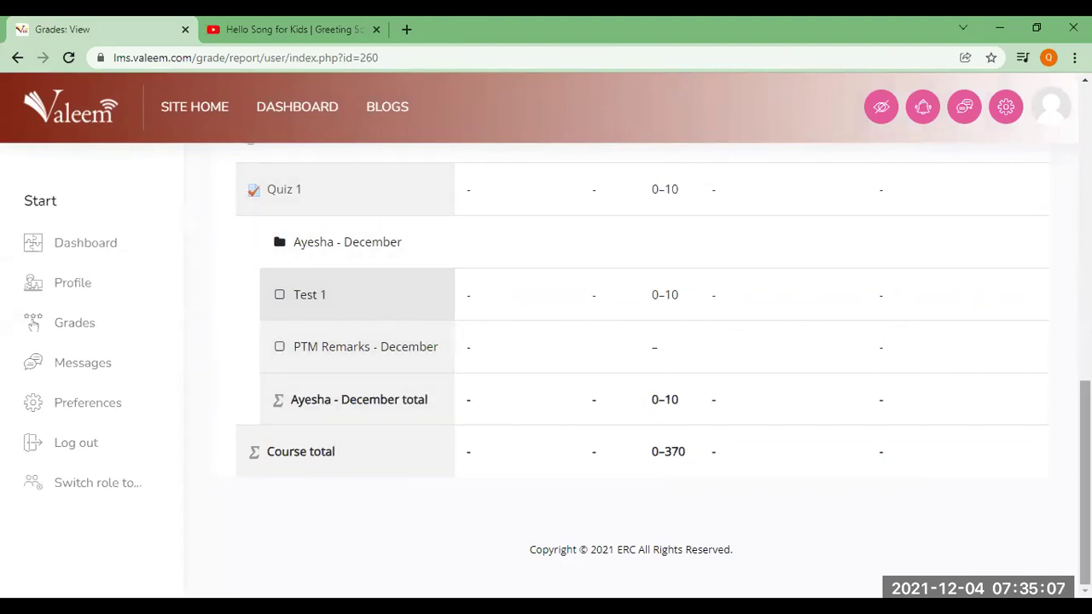
scroll(1085, 478, up, 1)
scroll(1085, 478, down, 1)
scroll(559, 373, up, 2)
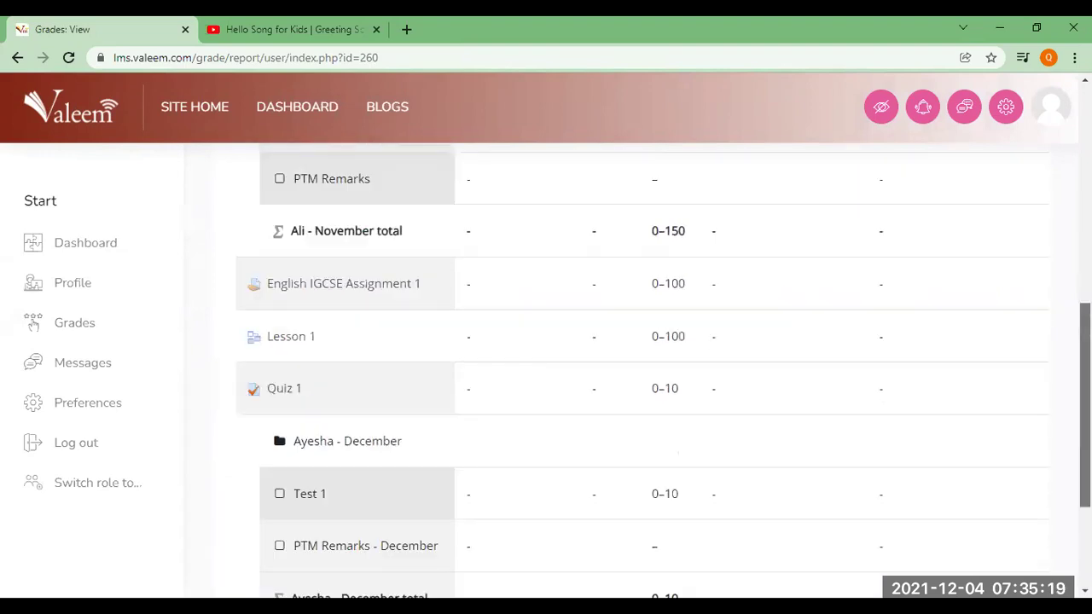
scroll(558, 372, down, 3)
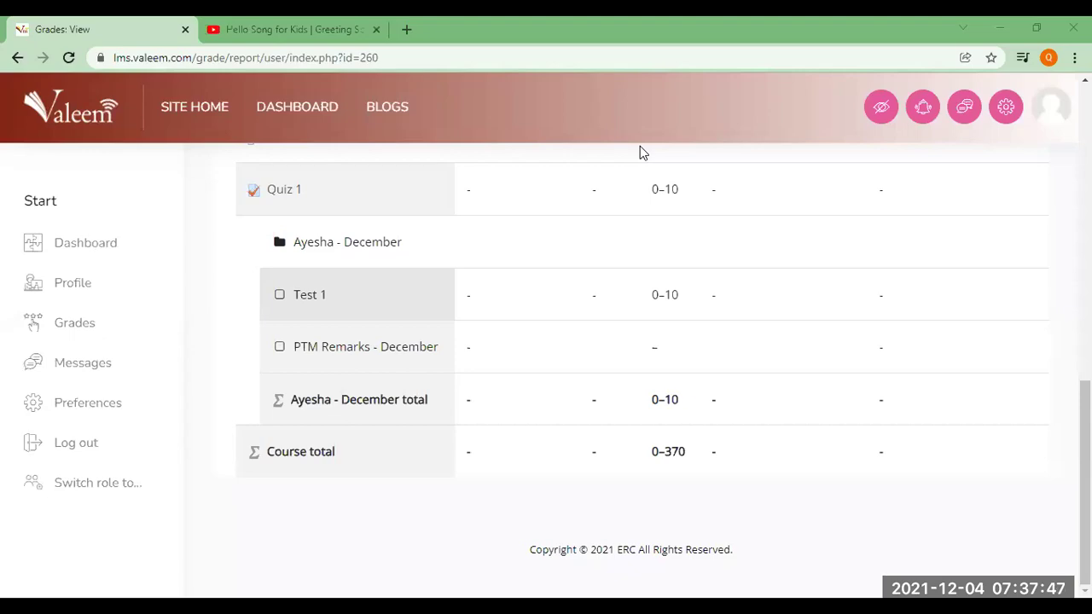
key(alt+Tab)
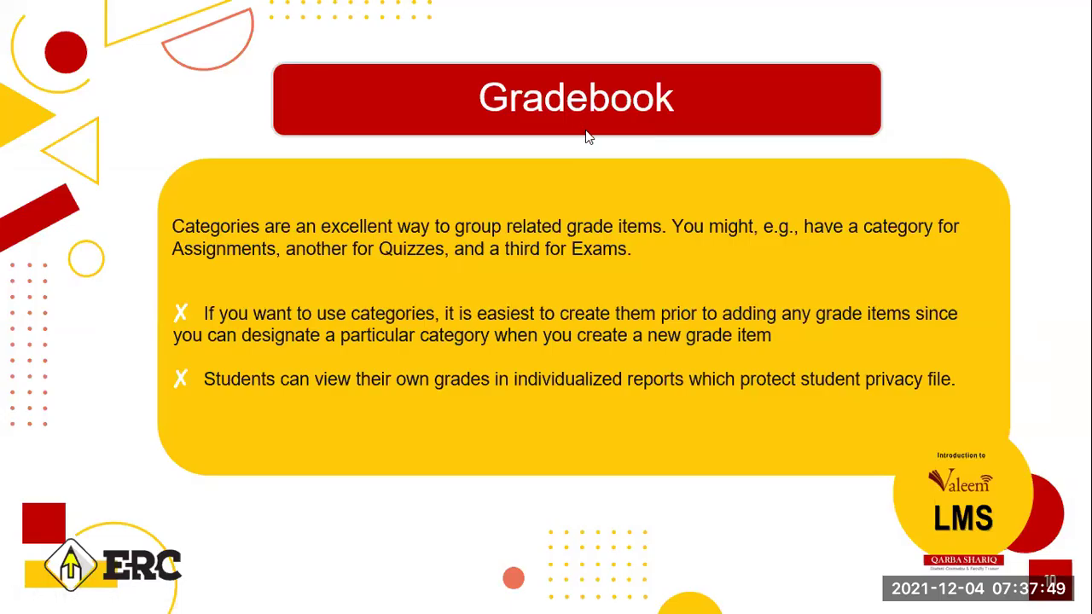